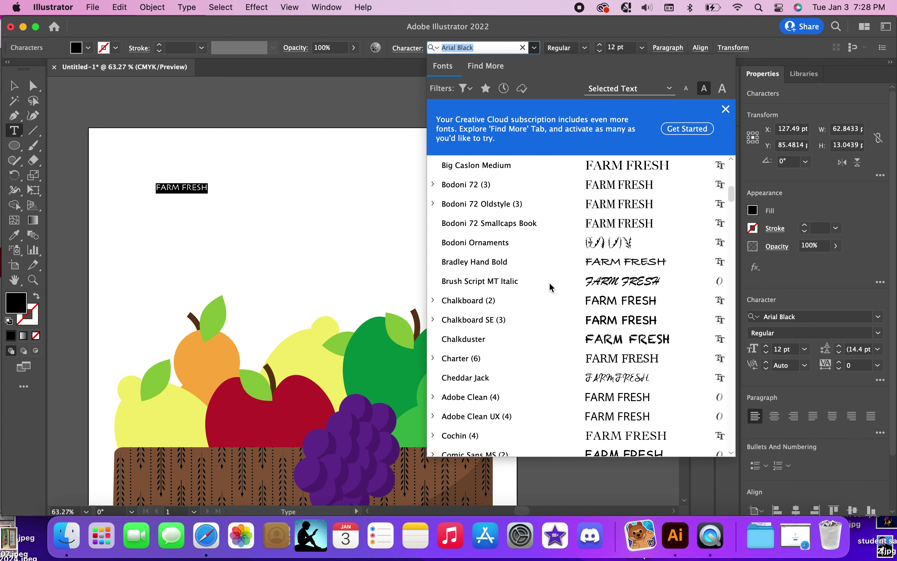
Step: Change the font of the FARM FRESH text to KG All of Me
{"action": "scroll", "coordinate": [550, 284], "scroll_direction": "down", "scroll_amount": 3}
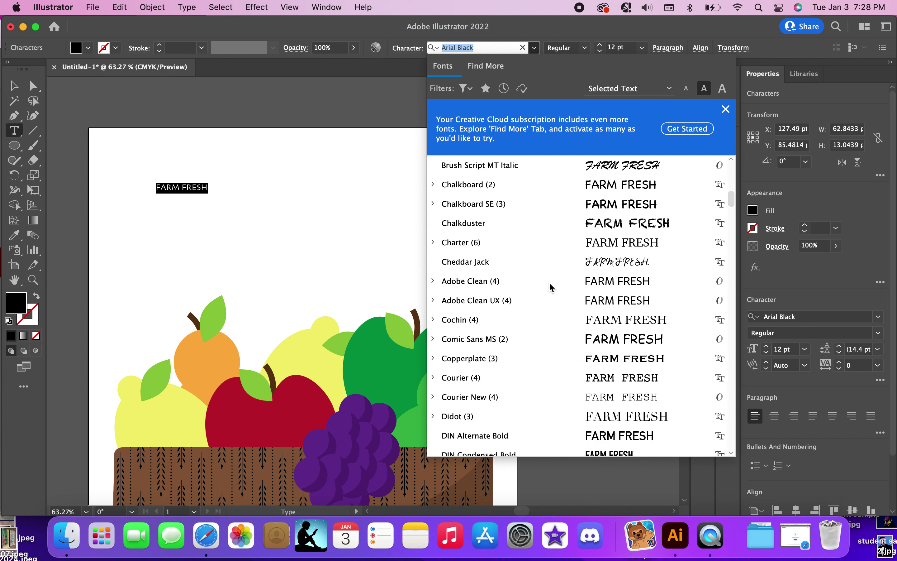
{"action": "scroll", "coordinate": [550, 284], "scroll_direction": "down", "scroll_amount": 7}
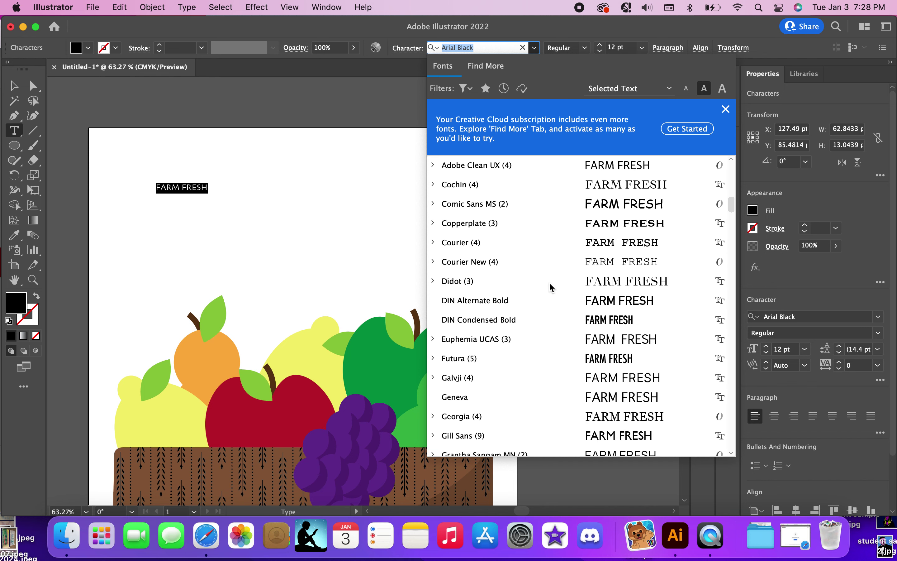
{"action": "scroll", "coordinate": [550, 285], "scroll_direction": "down", "scroll_amount": 5}
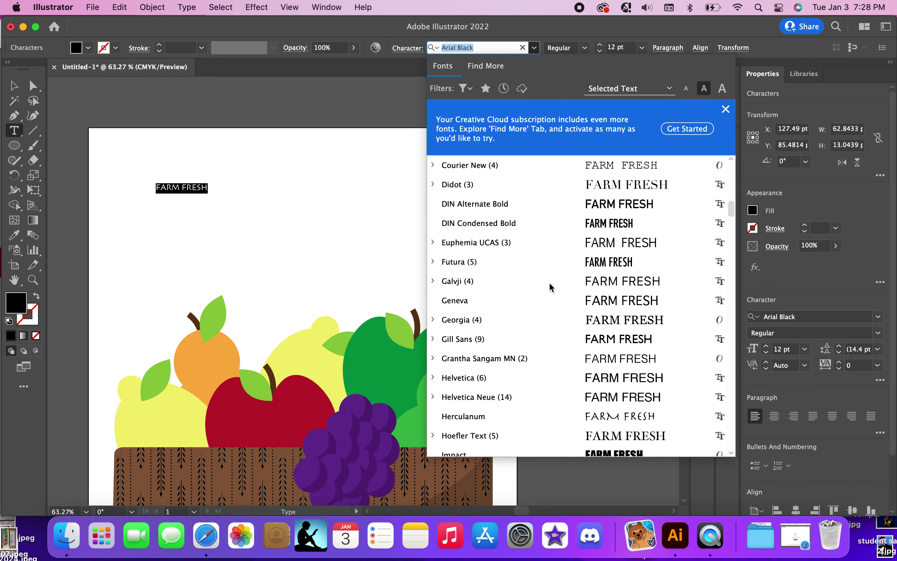
{"action": "scroll", "coordinate": [550, 284], "scroll_direction": "down", "scroll_amount": 3}
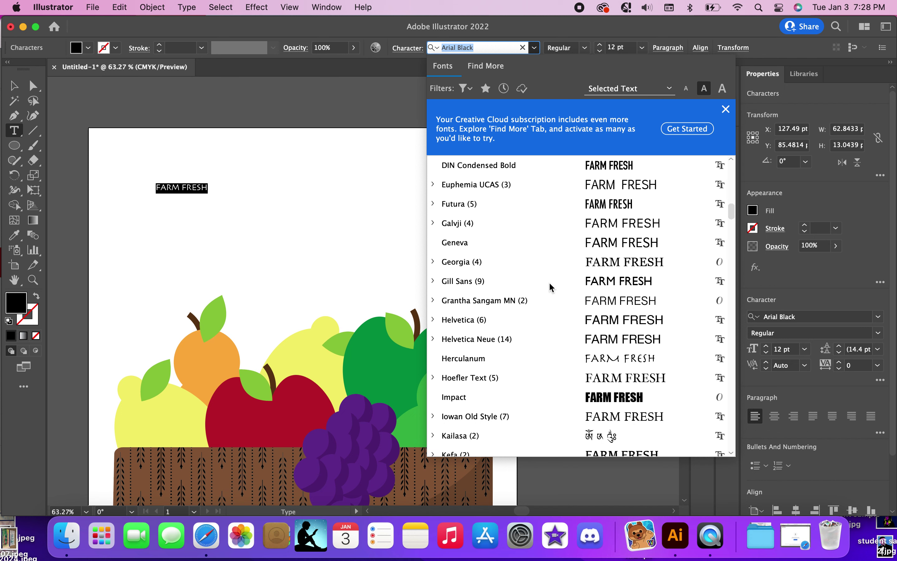
{"action": "scroll", "coordinate": [550, 284], "scroll_direction": "down", "scroll_amount": 3}
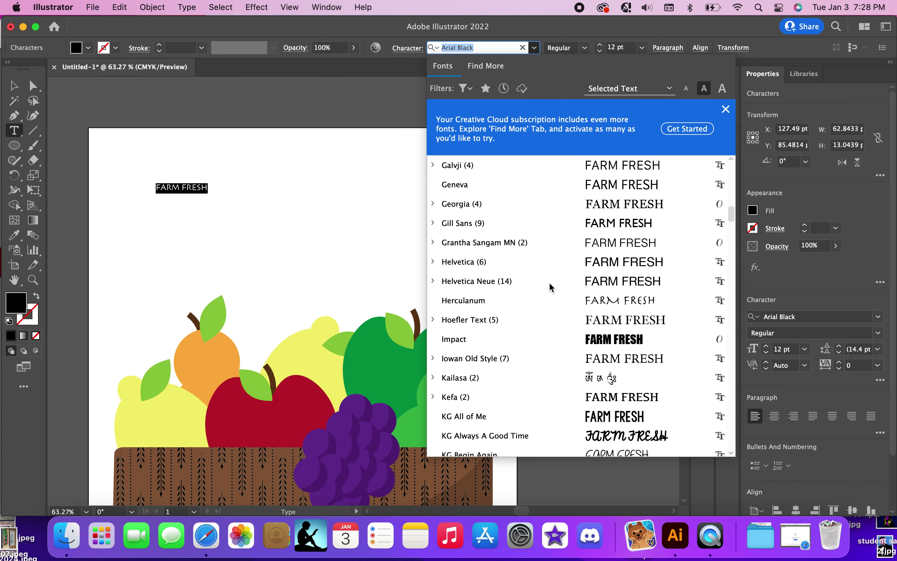
{"action": "left_click", "coordinate": [617, 416]}
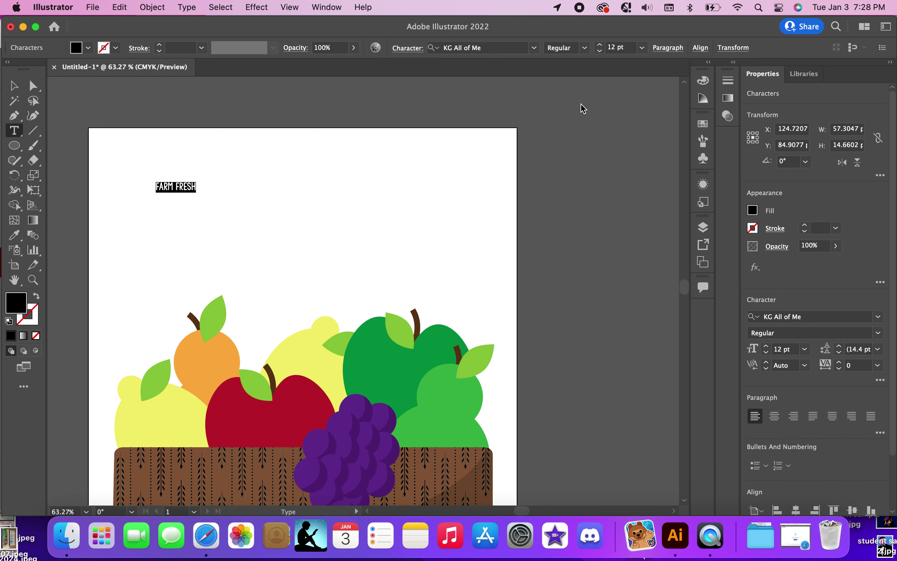
Step: Enlarge the FARM FRESH text to 106 pt
{"action": "left_click", "coordinate": [600, 47]}
{"action": "left_click", "coordinate": [601, 47]}
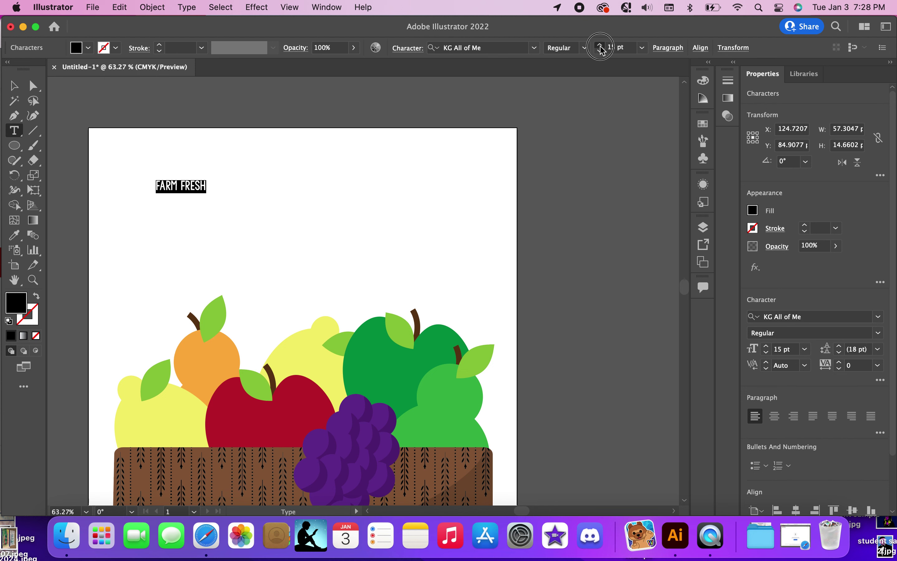
{"action": "left_click", "coordinate": [600, 47]}
{"action": "left_click", "coordinate": [601, 47]}
{"action": "left_click_drag", "start_coordinate": [600, 47], "coordinate": [601, 47]}
Step: Move the FARM FRESH text down inside the artboard, roughly centred above the fruit
{"action": "left_click", "coordinate": [14, 85]}
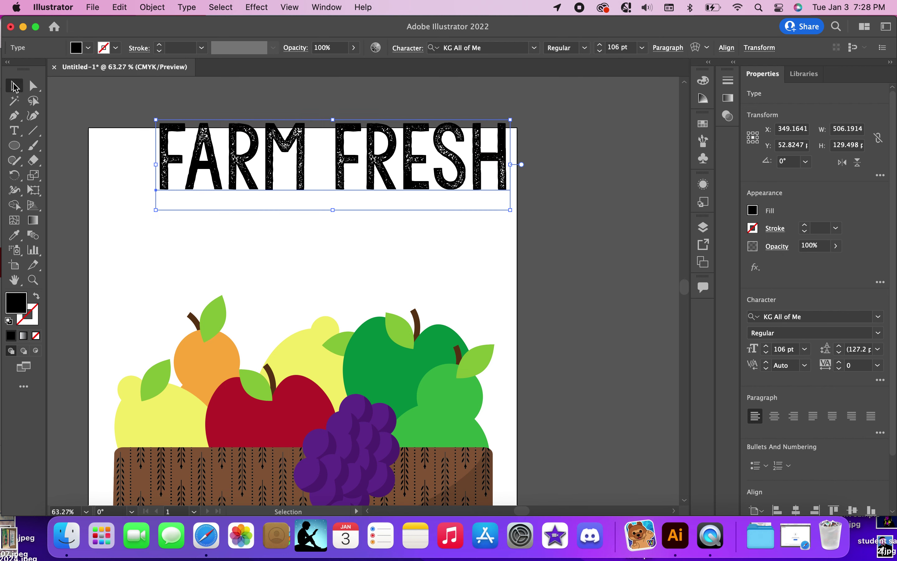
{"action": "left_click", "coordinate": [341, 184]}
{"action": "left_click_drag", "start_coordinate": [340, 183], "coordinate": [324, 224]}
Step: Draw a horizontal line about 503 pt long above the FARM FRESH text and apply the rough charcoal-style art brush to it
{"action": "left_click", "coordinate": [33, 131]}
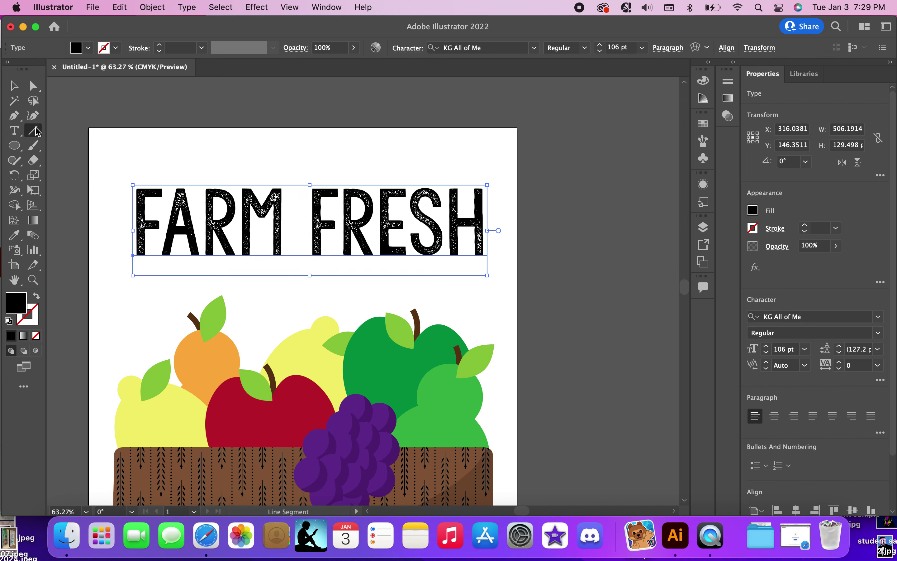
{"action": "left_click_drag", "start_coordinate": [134, 171], "coordinate": [485, 180]}
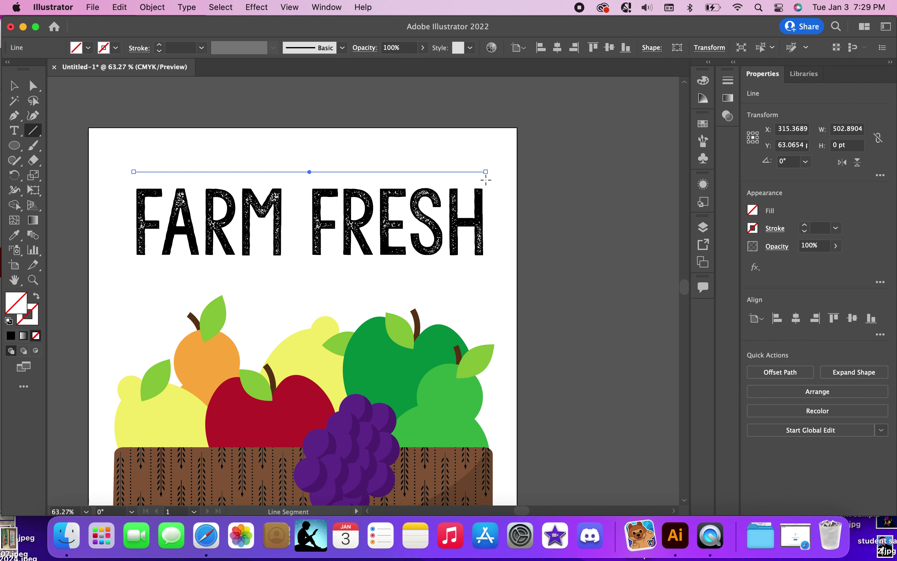
{"action": "left_click", "coordinate": [342, 48]}
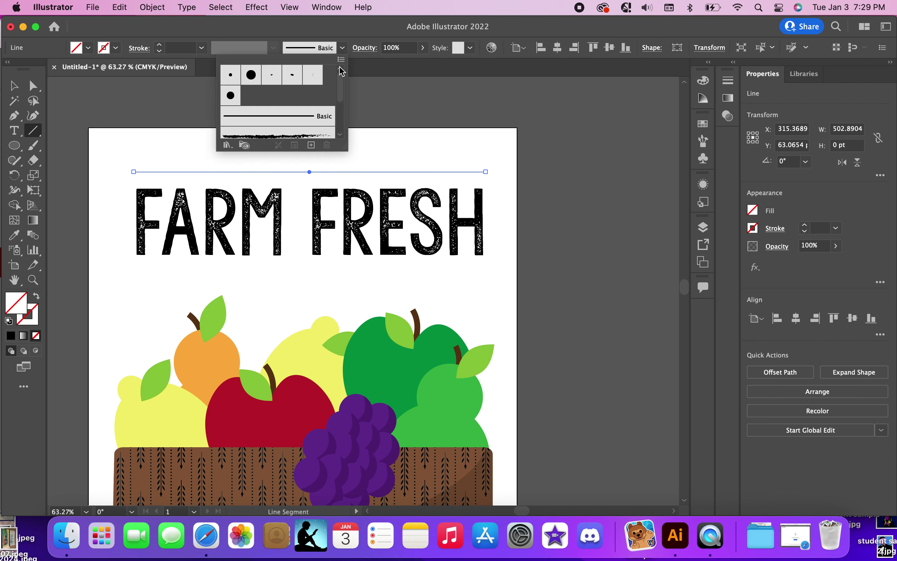
{"action": "scroll", "coordinate": [314, 119], "scroll_direction": "down", "scroll_amount": 2}
{"action": "left_click", "coordinate": [297, 111]}
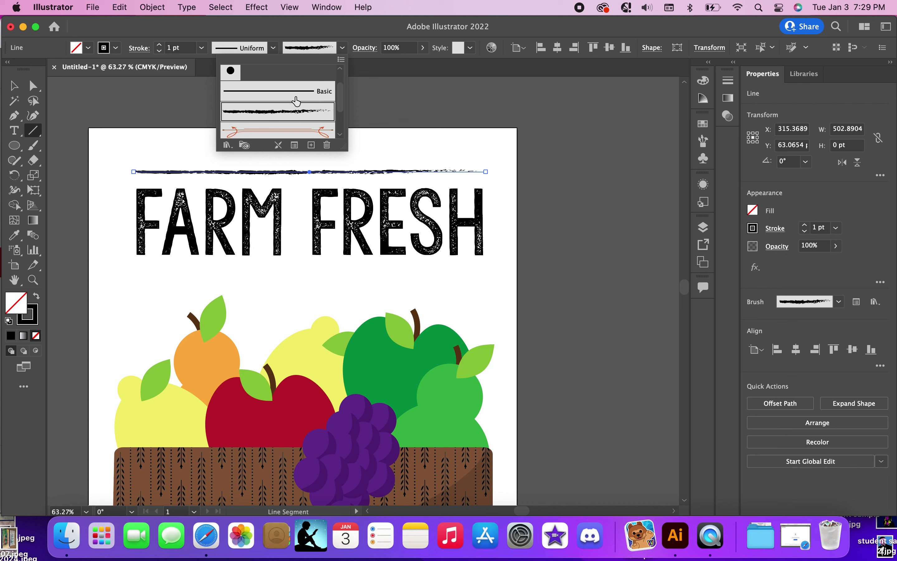
Step: Give the line above the text the variable width profile that is thick in the middle and tapers at both ends
{"action": "left_click", "coordinate": [273, 49]}
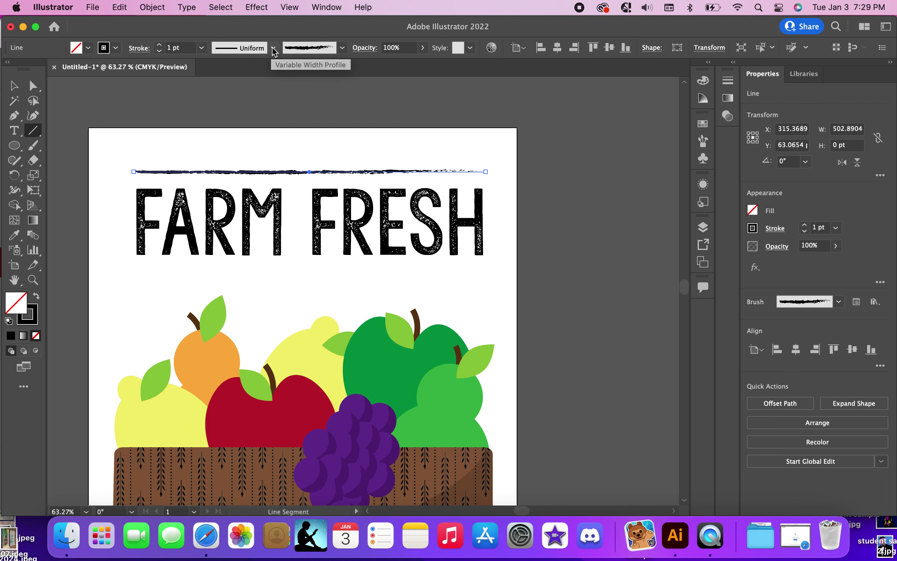
{"action": "left_click", "coordinate": [273, 49]}
{"action": "left_click", "coordinate": [254, 91]}
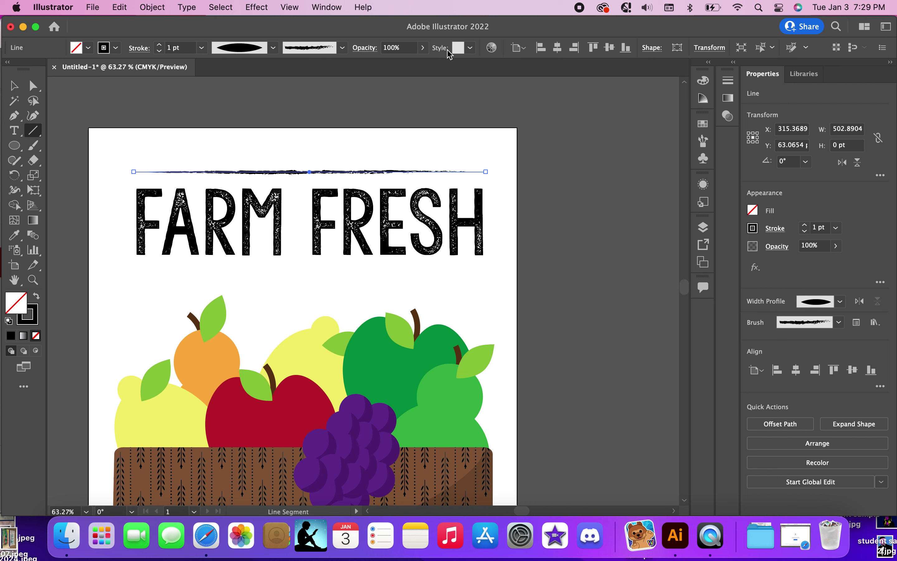
Step: Paste a copy of the brushed line and place it just beneath the FARM FRESH text, lined up with the upper line
{"action": "key", "text": "ctrl+v"}
{"action": "left_click", "coordinate": [14, 86]}
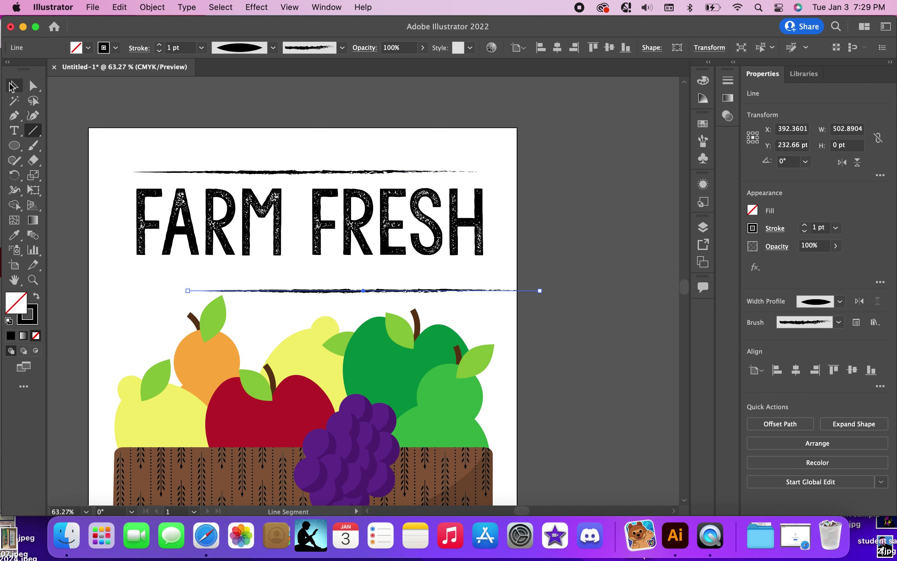
{"action": "mouse_move", "coordinate": [317, 291]}
{"action": "left_mouse_down"}
{"action": "mouse_move", "coordinate": [271, 268]}
{"action": "mouse_move", "coordinate": [281, 264]}
{"action": "mouse_move", "coordinate": [267, 267]}
{"action": "left_mouse_up"}
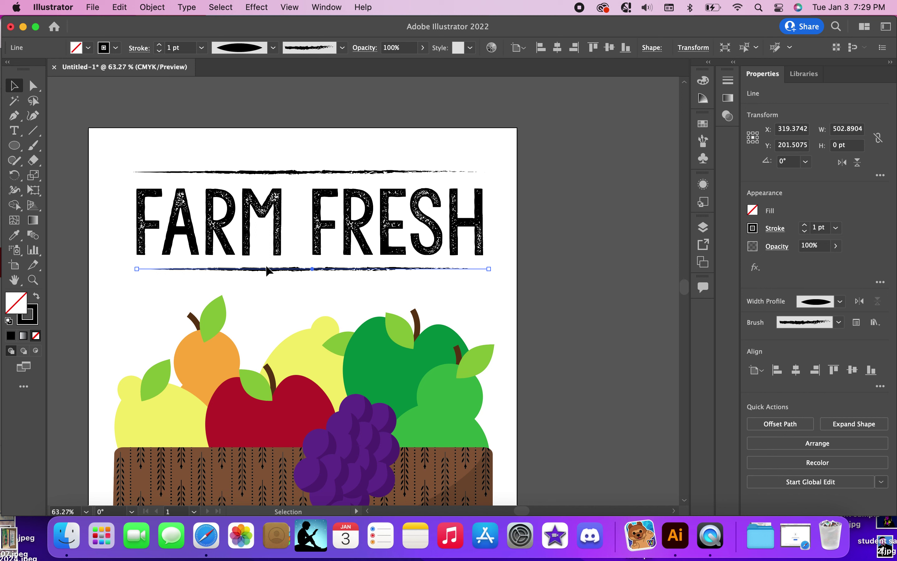
Step: Try the lower line 4 pt closer to the text, and move it back
{"action": "key", "text": "Up"}
{"action": "key", "text": "Up"}
{"action": "key", "text": "Up"}
{"action": "key", "text": "Up"}
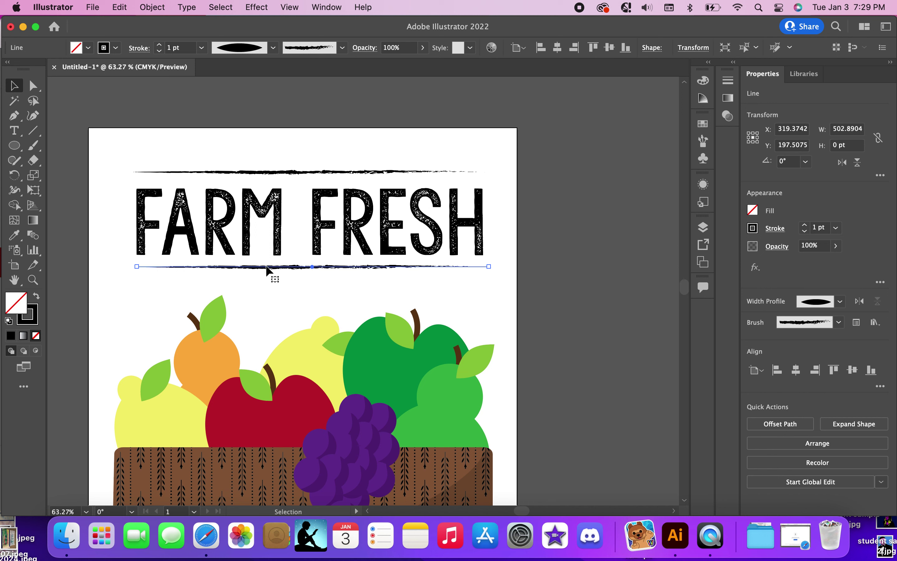
{"action": "key", "text": "Down"}
{"action": "key", "text": "Down"}
{"action": "key", "text": "Down"}
{"action": "key", "text": "Down"}
Step: Isolate the green pear's group and start a Curvature path beside the pear's lower left edge, over the grapes
{"action": "scroll", "coordinate": [407, 306], "scroll_direction": "down", "scroll_amount": 5}
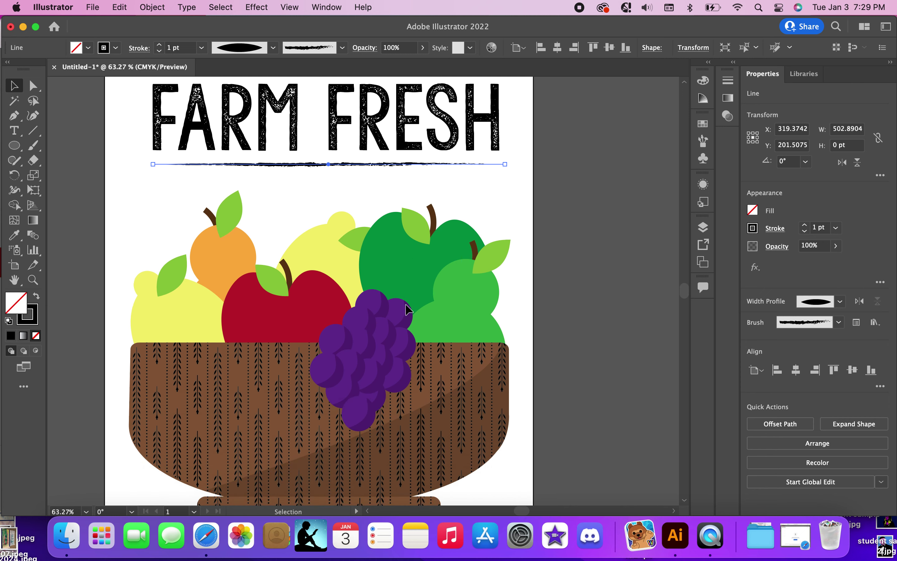
{"action": "scroll", "coordinate": [405, 304], "scroll_direction": "up", "scroll_amount": 4}
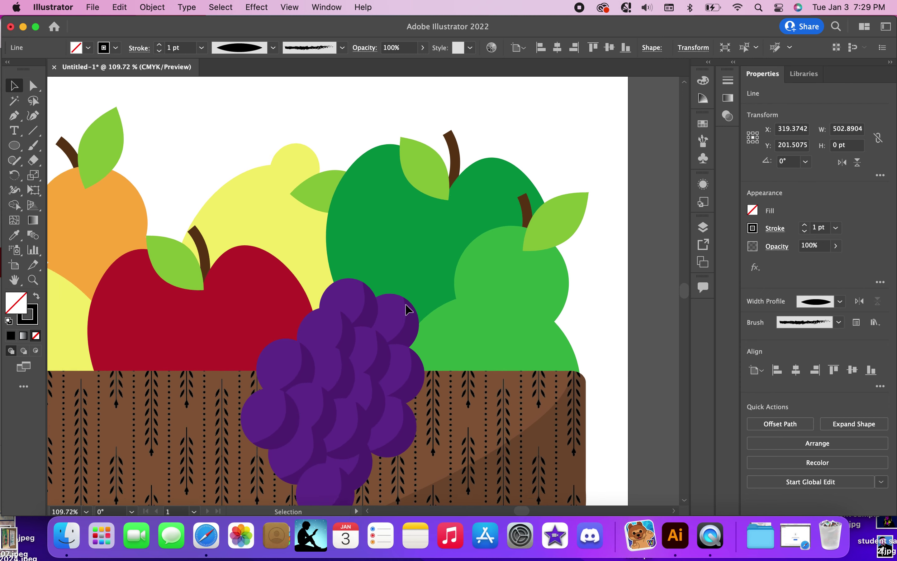
{"action": "scroll", "coordinate": [405, 304], "scroll_direction": "up", "scroll_amount": 1}
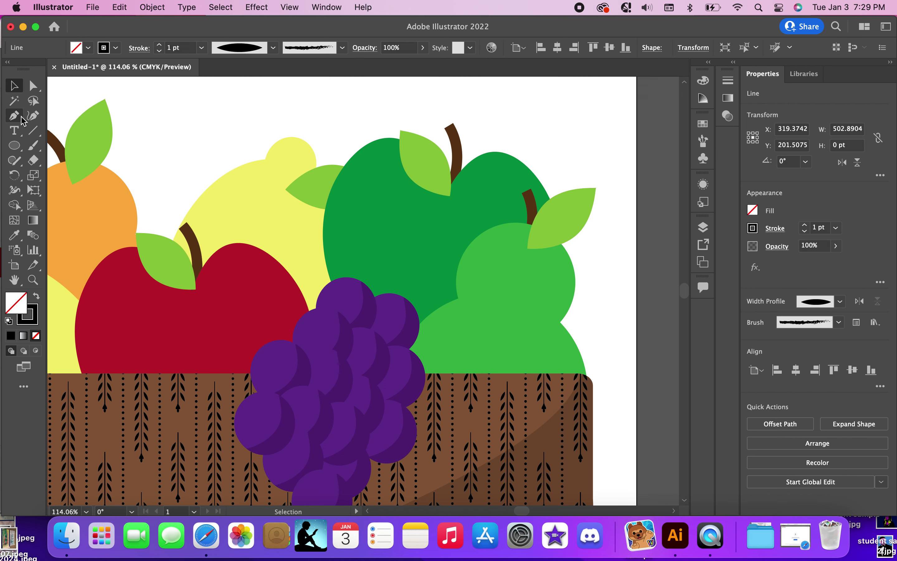
{"action": "double_click", "coordinate": [528, 309]}
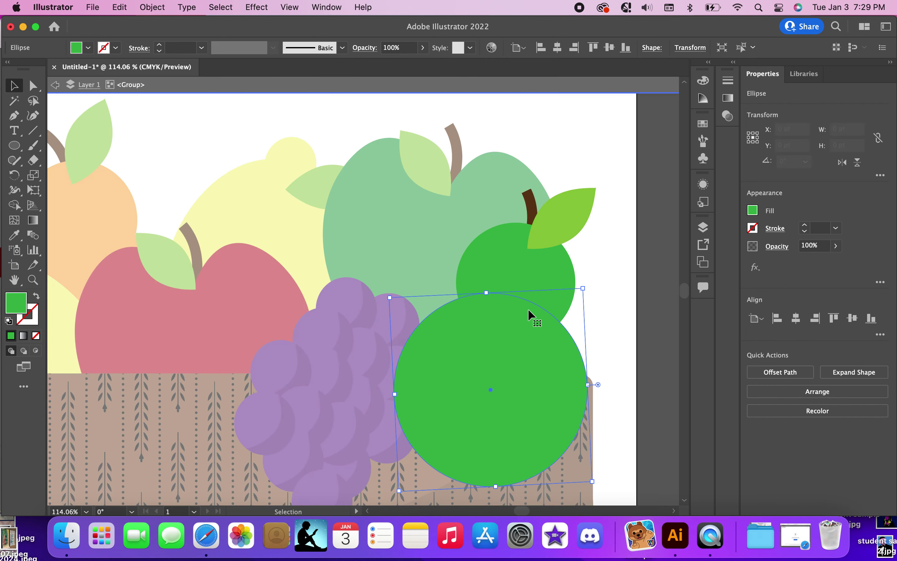
{"action": "left_click", "coordinate": [601, 255]}
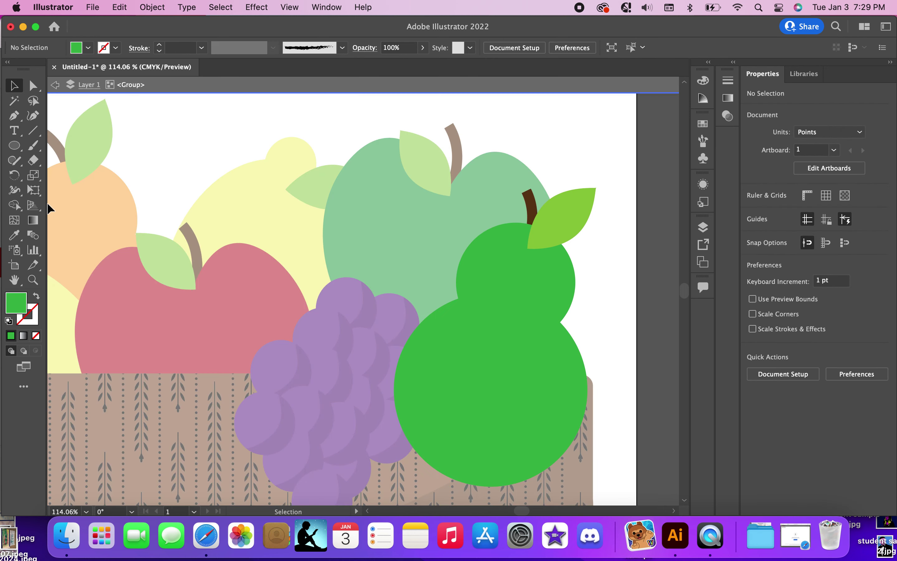
{"action": "left_click", "coordinate": [33, 115]}
{"action": "left_click", "coordinate": [386, 436]}
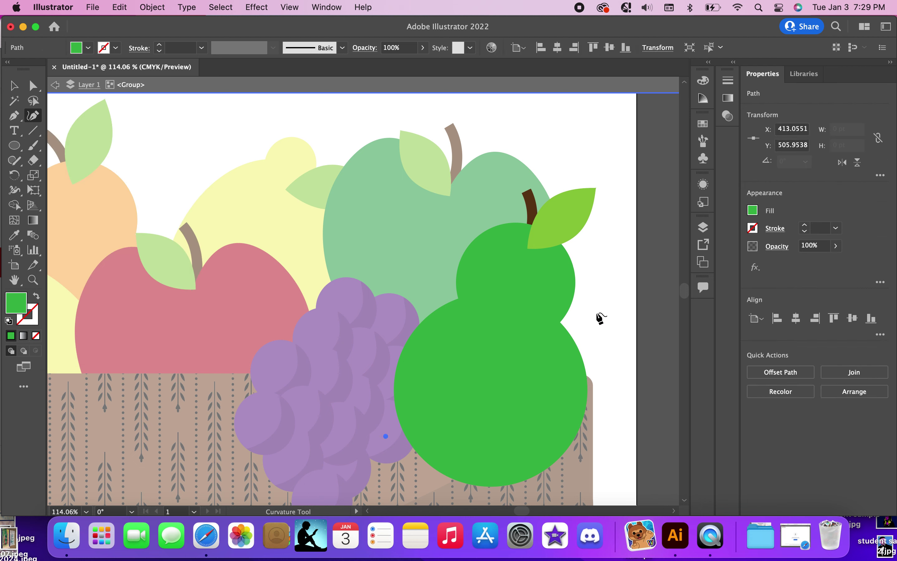
{"action": "left_click", "coordinate": [584, 248]}
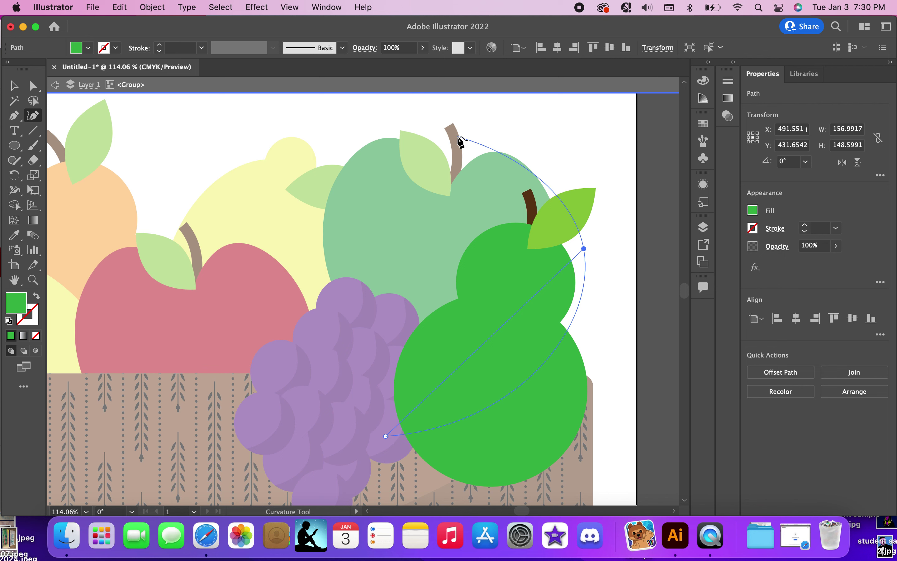
{"action": "key", "text": "super+z"}
{"action": "left_click", "coordinate": [579, 319]}
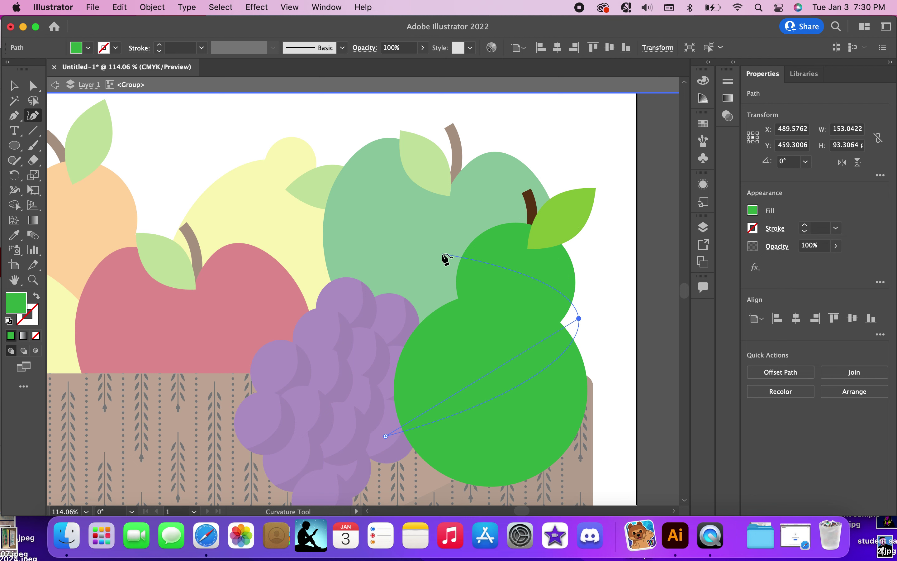
{"action": "left_click", "coordinate": [580, 300]}
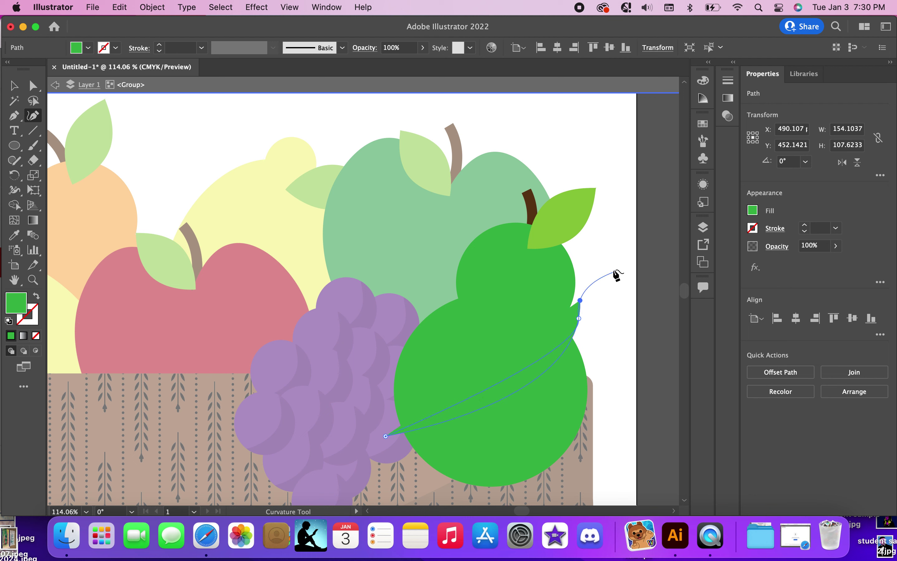
{"action": "key", "text": "BackSpace"}
{"action": "key", "text": "BackSpace"}
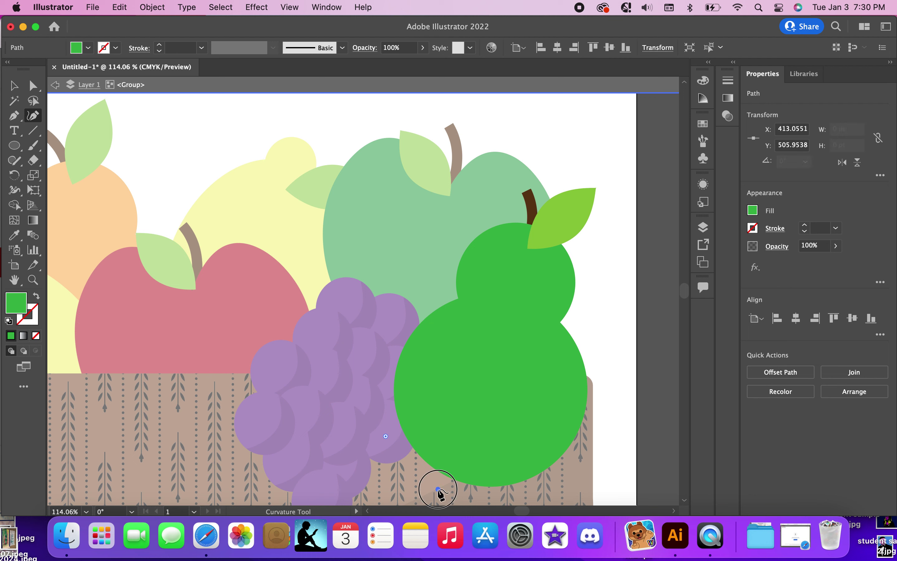
Step: Outline a curved shape about 173 by 222 pt around the pear's bottom and right side up to the leaf, and fill it black
{"action": "left_click", "coordinate": [438, 490]}
{"action": "left_click", "coordinate": [571, 486]}
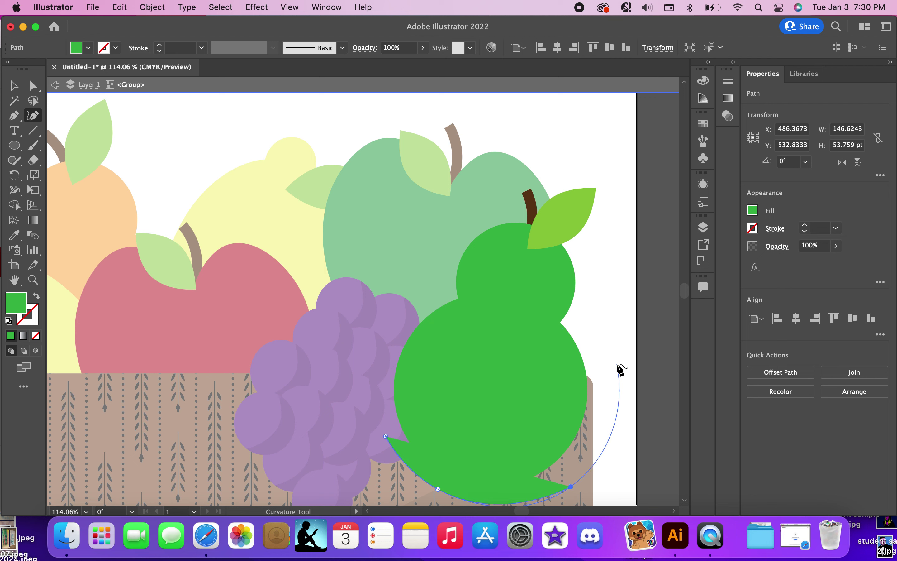
{"action": "left_click", "coordinate": [617, 364]}
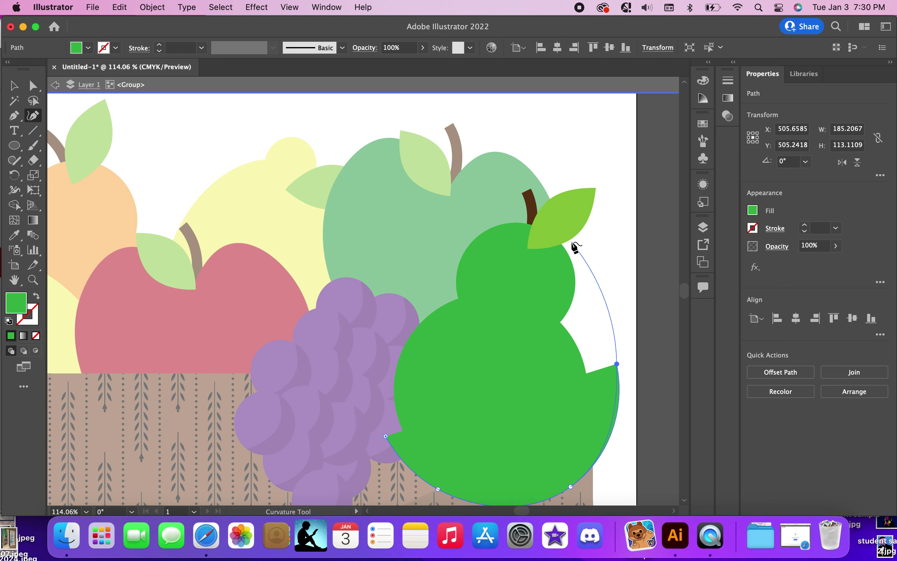
{"action": "left_click", "coordinate": [552, 226]}
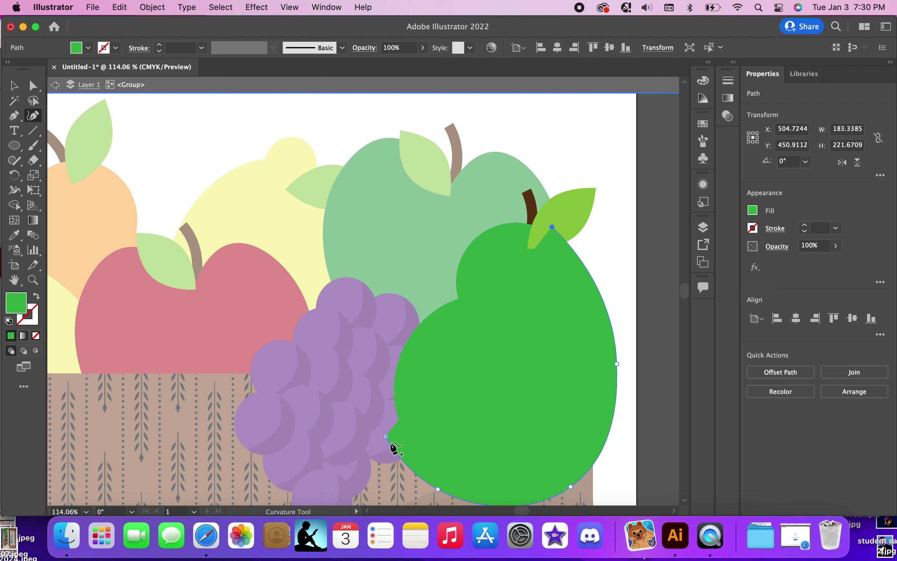
{"action": "mouse_move", "coordinate": [386, 436]}
{"action": "left_mouse_down"}
{"action": "mouse_move", "coordinate": [402, 318]}
{"action": "mouse_move", "coordinate": [416, 440]}
{"action": "mouse_move", "coordinate": [398, 447]}
{"action": "left_mouse_up"}
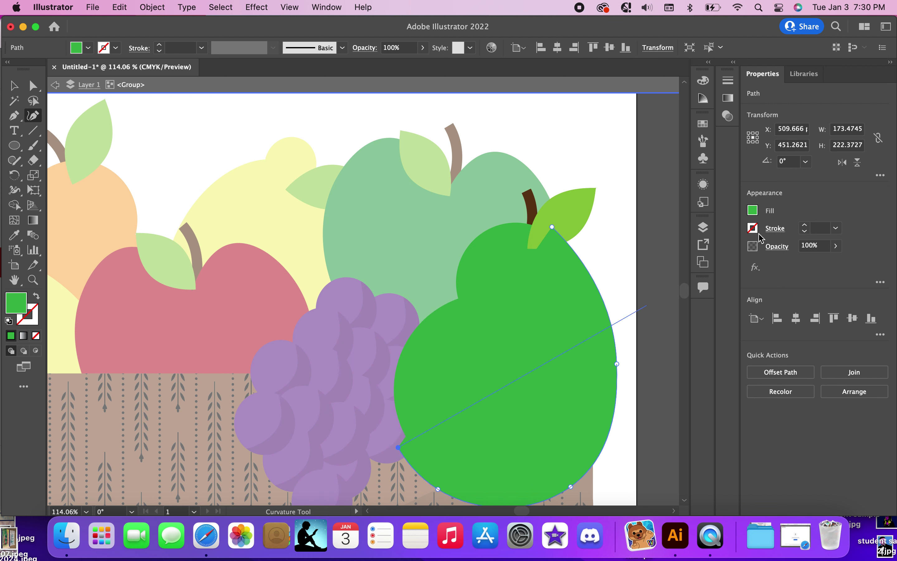
{"action": "left_click", "coordinate": [755, 210]}
{"action": "left_click", "coordinate": [643, 255]}
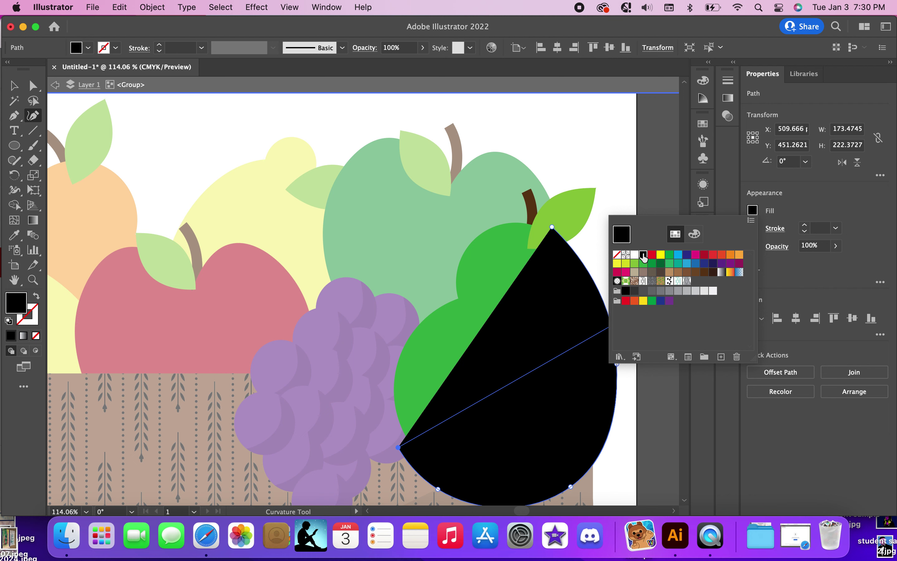
Step: Bend the black shape's straight inner edge toward the pear's lower right with two added curve points, forming a crescent
{"action": "left_click", "coordinate": [34, 116]}
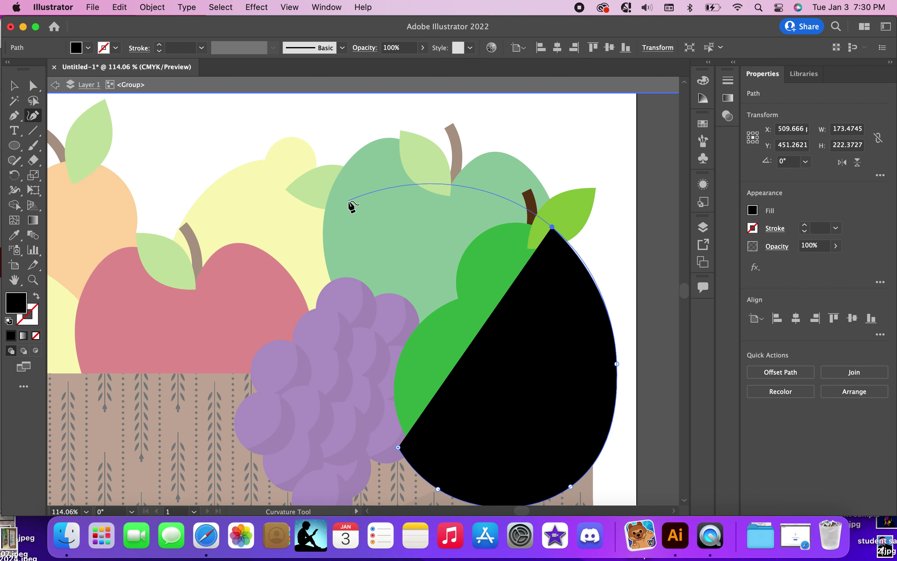
{"action": "left_click", "coordinate": [32, 87]}
{"action": "left_click", "coordinate": [33, 115]}
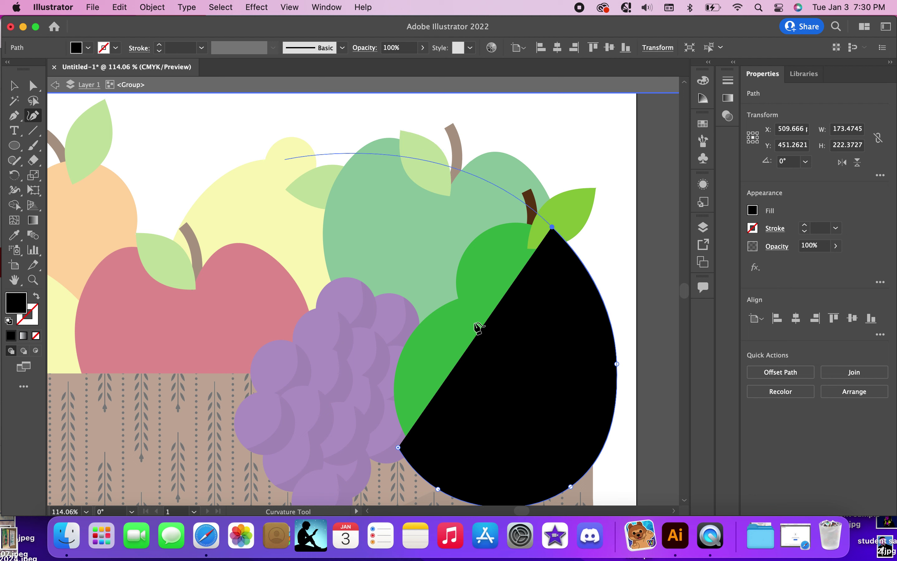
{"action": "left_click_drag", "start_coordinate": [482, 330], "coordinate": [464, 429]}
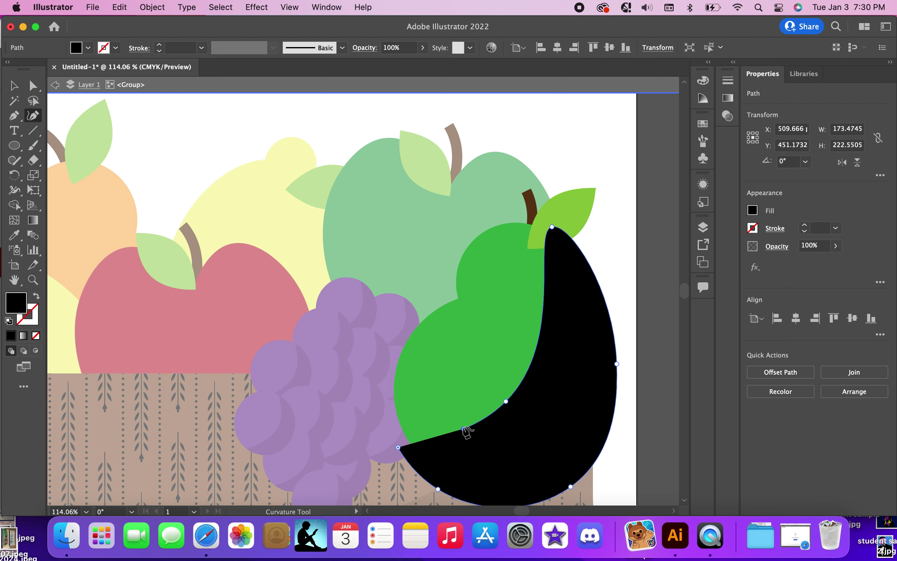
Step: Turn the black crescent over the pear into a shadow with Multiply blending and 20% opacity
{"action": "left_click", "coordinate": [15, 89]}
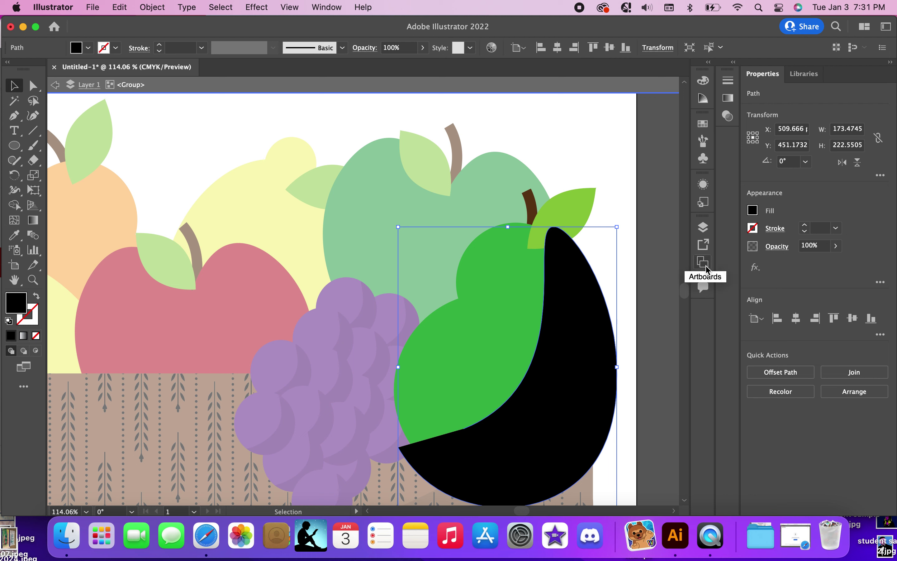
{"action": "left_click", "coordinate": [704, 184]}
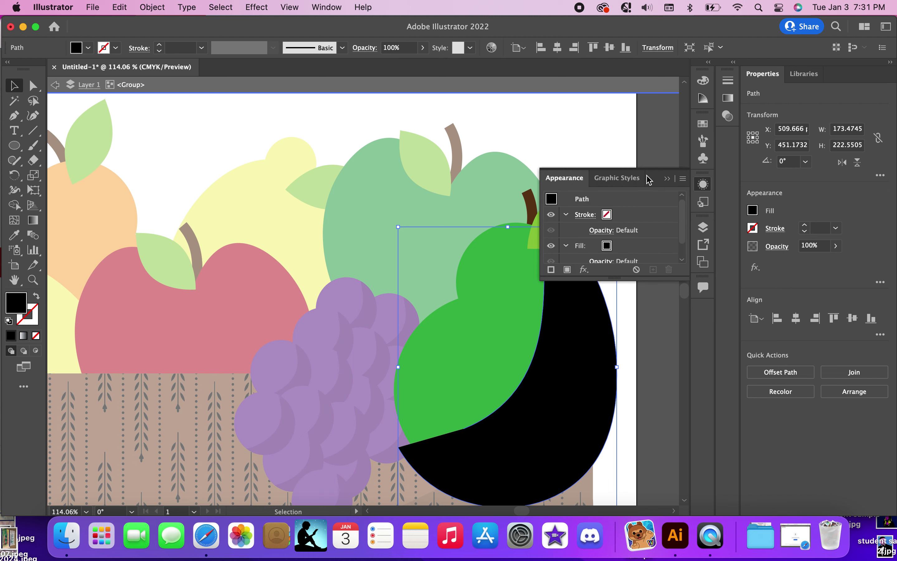
{"action": "scroll", "coordinate": [637, 218], "scroll_direction": "down", "scroll_amount": 1}
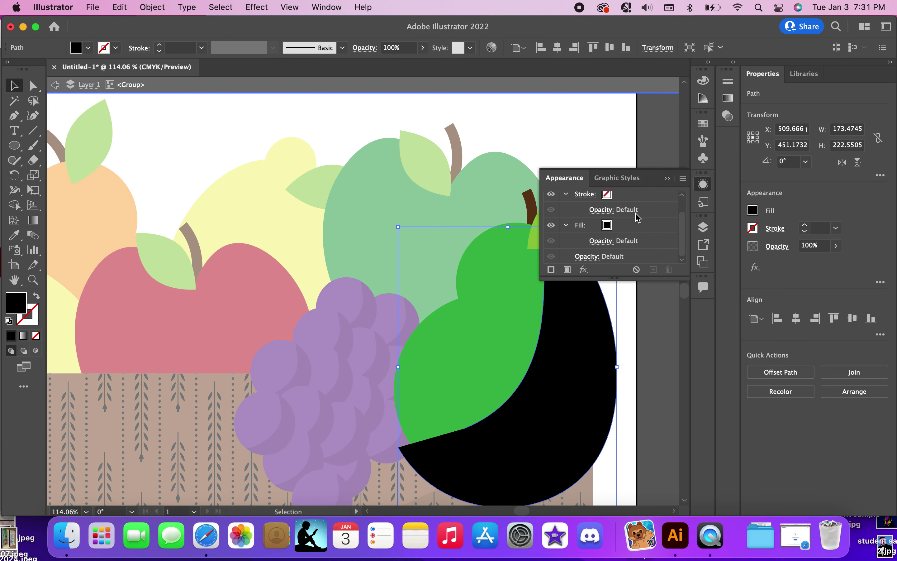
{"action": "left_click", "coordinate": [707, 185]}
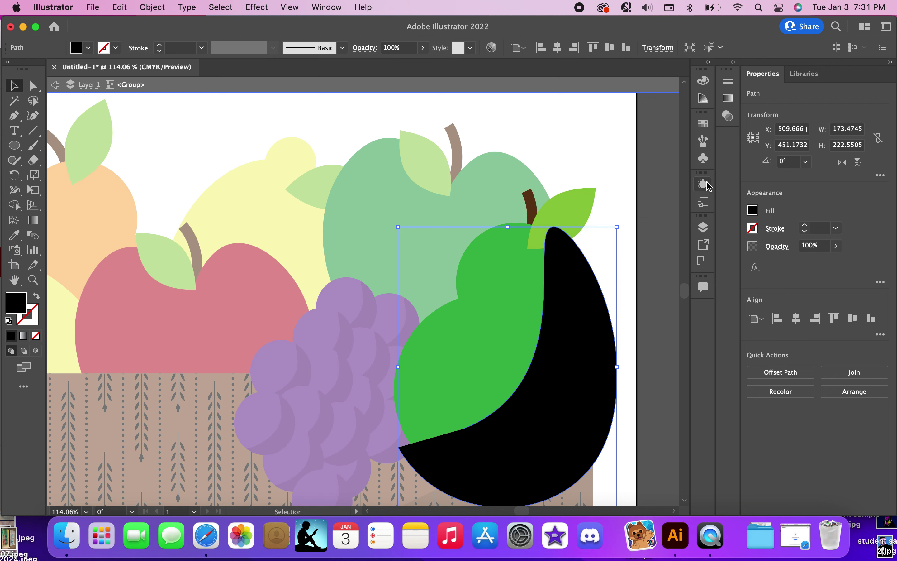
{"action": "left_click", "coordinate": [727, 115]}
{"action": "left_click", "coordinate": [612, 94]}
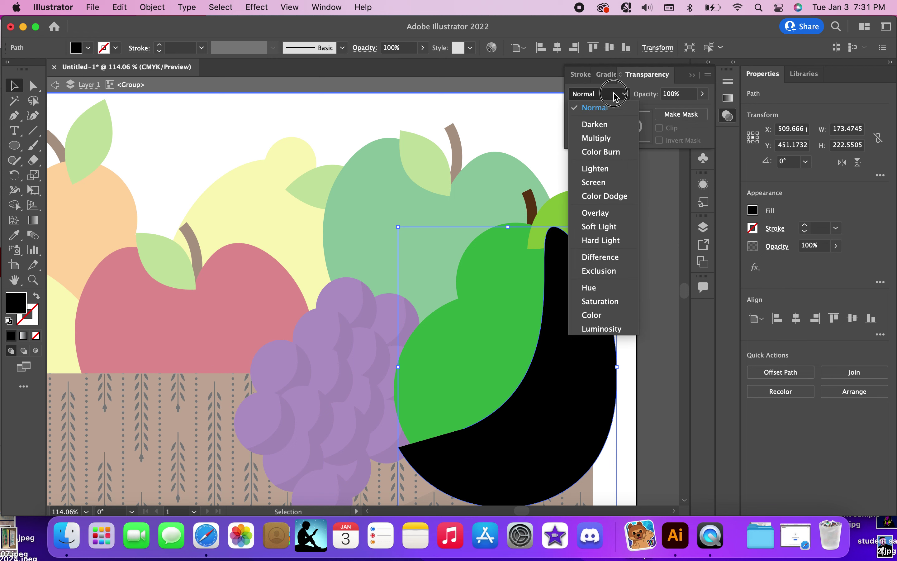
{"action": "left_click", "coordinate": [608, 136]}
{"action": "left_click", "coordinate": [675, 95]}
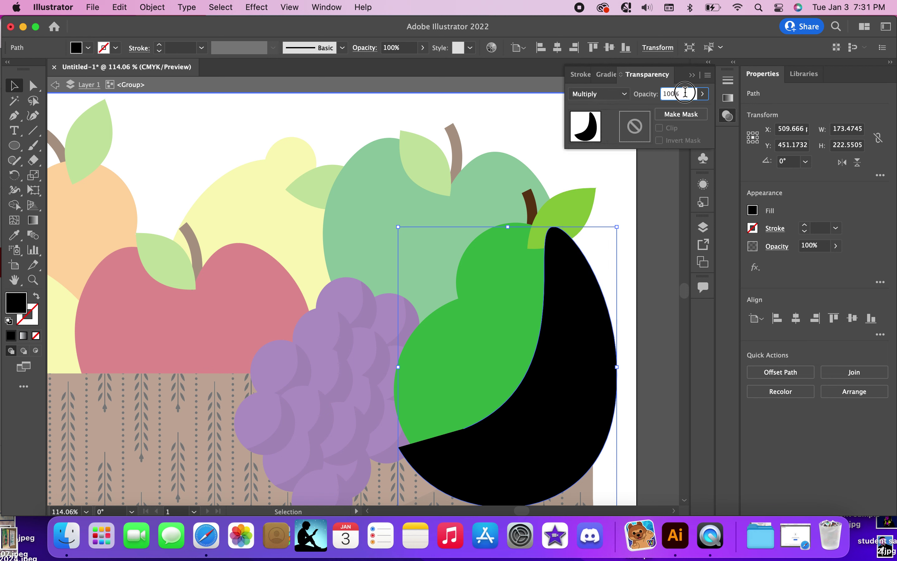
{"action": "type", "text": "20"}
{"action": "key", "text": "Return"}
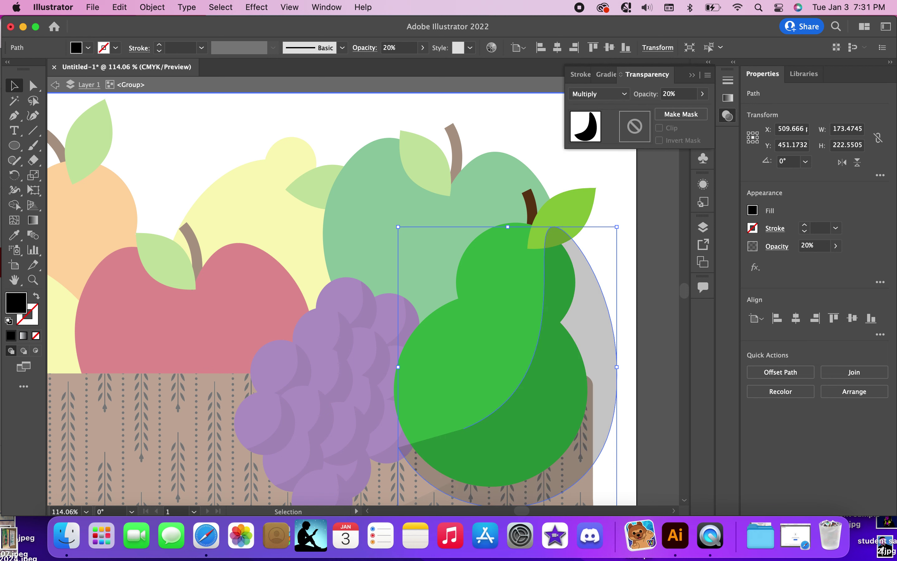
{"action": "left_click", "coordinate": [652, 189]}
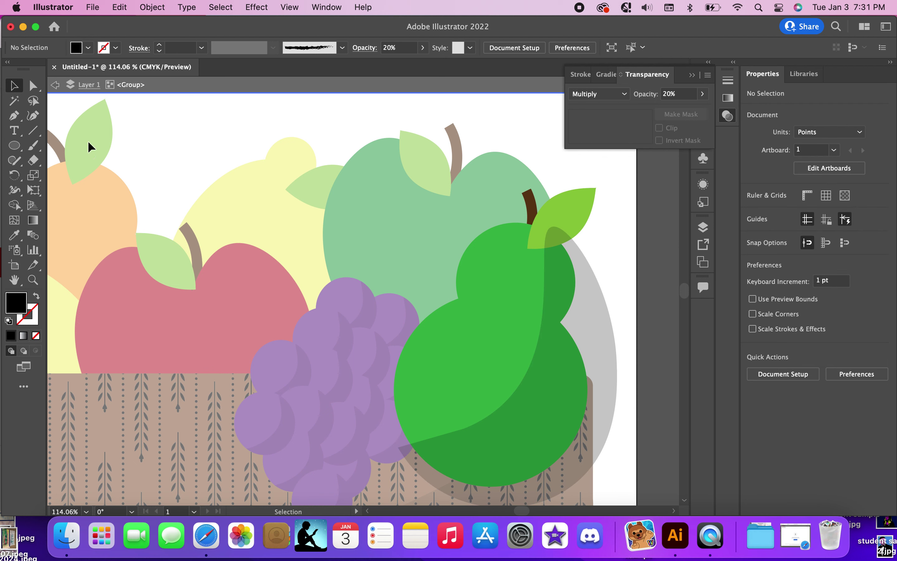
Step: Select all the pear's pieces and trim away the shadow outside the pear with the Shape Builder, keeping the leaf whole
{"action": "left_click", "coordinate": [563, 218]}
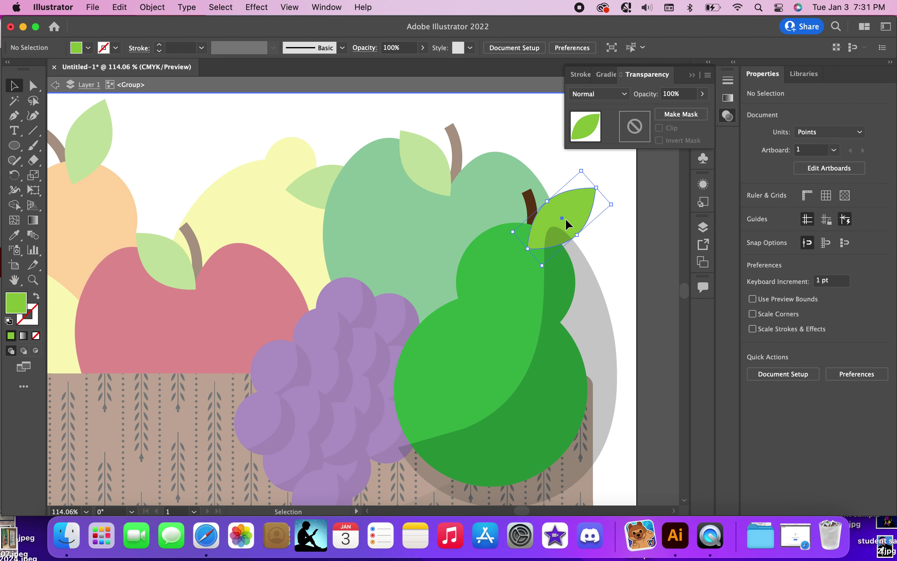
{"action": "left_click", "coordinate": [604, 403], "text": "shift"}
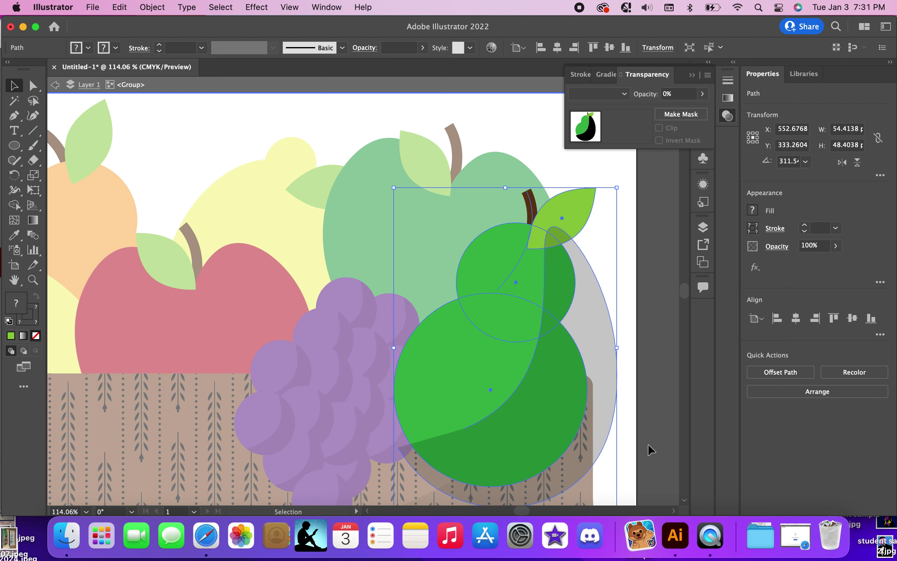
{"action": "left_click", "coordinate": [15, 205]}
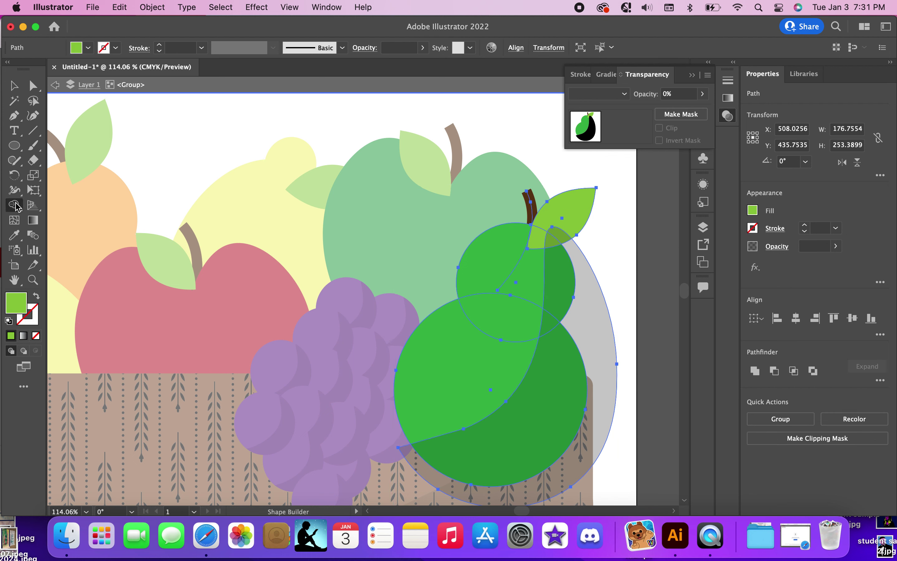
{"action": "left_click", "coordinate": [430, 474], "text": "alt"}
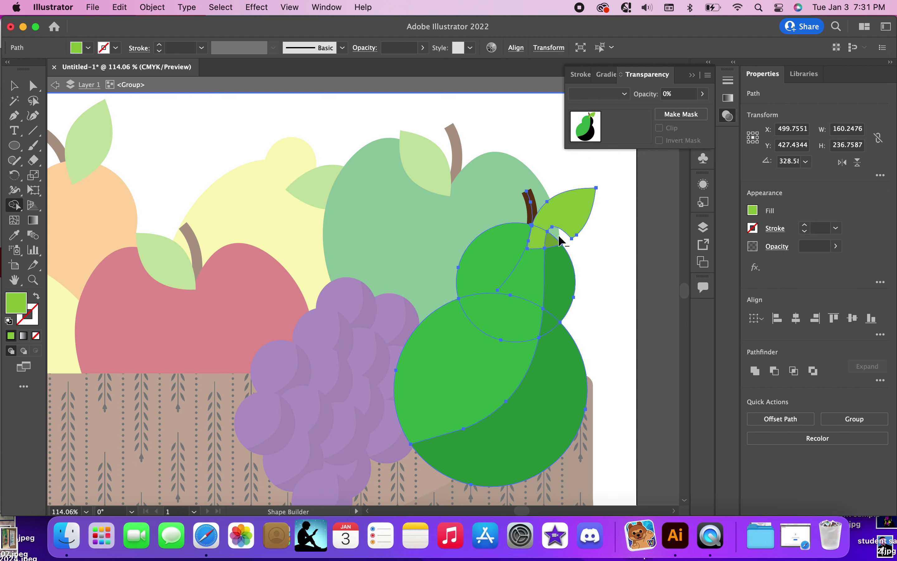
{"action": "key", "text": "v"}
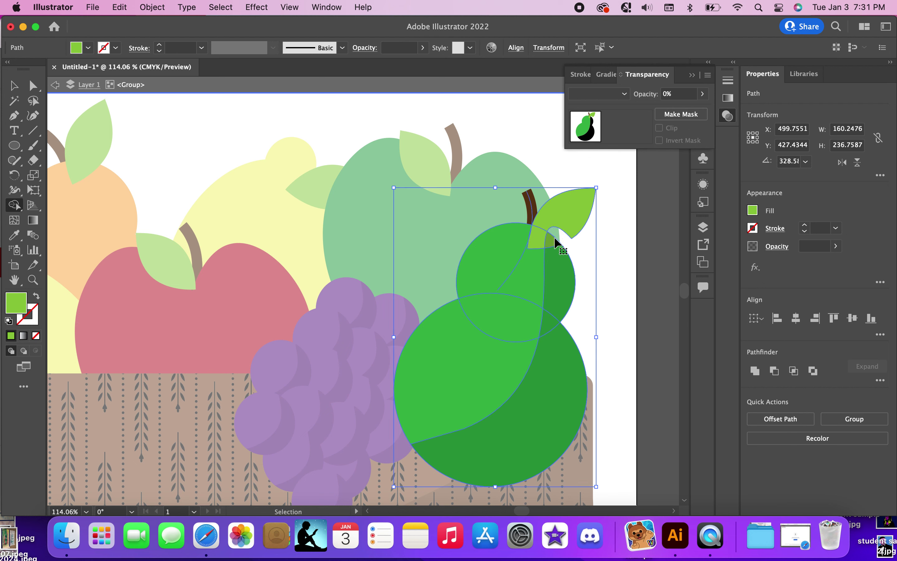
{"action": "key", "text": "shift+m"}
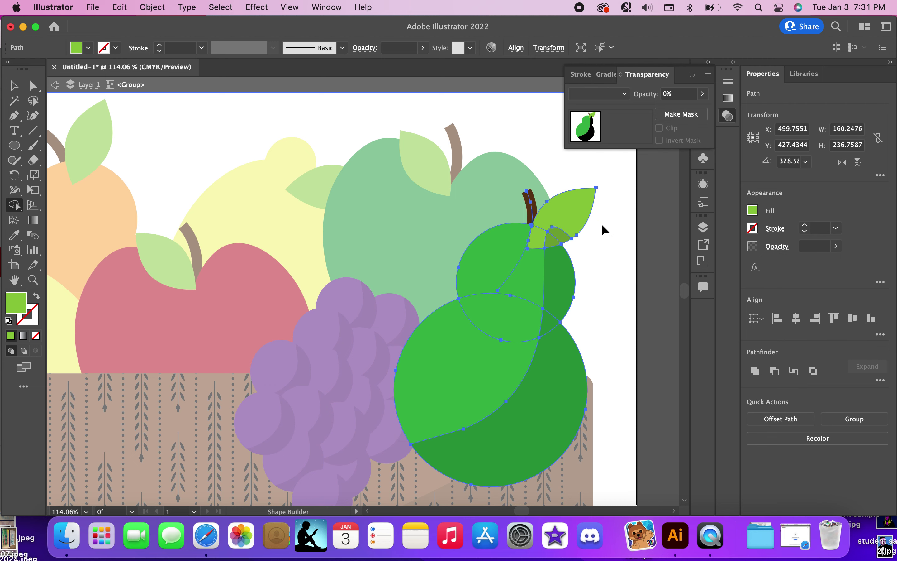
{"action": "scroll", "coordinate": [682, 238], "scroll_direction": "up", "scroll_amount": 10}
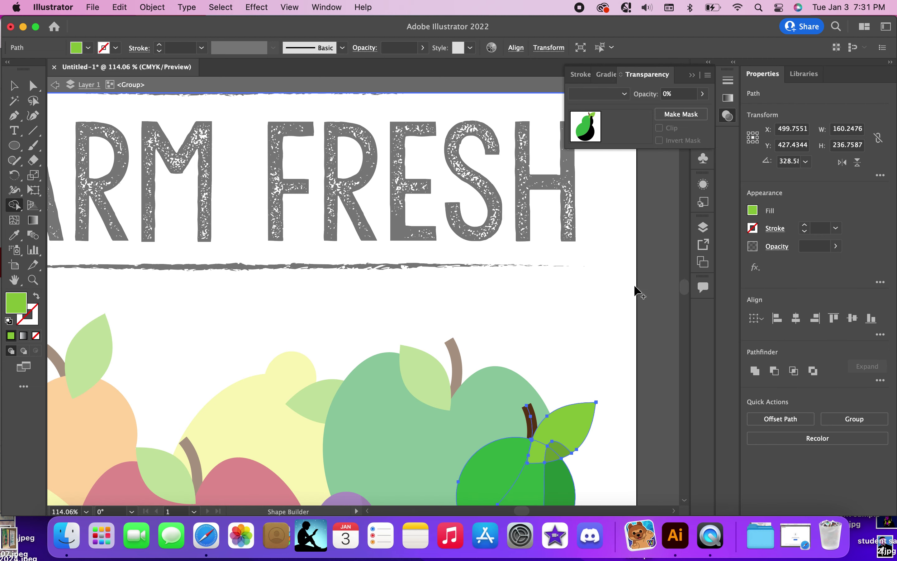
{"action": "scroll", "coordinate": [634, 284], "scroll_direction": "down", "scroll_amount": 11}
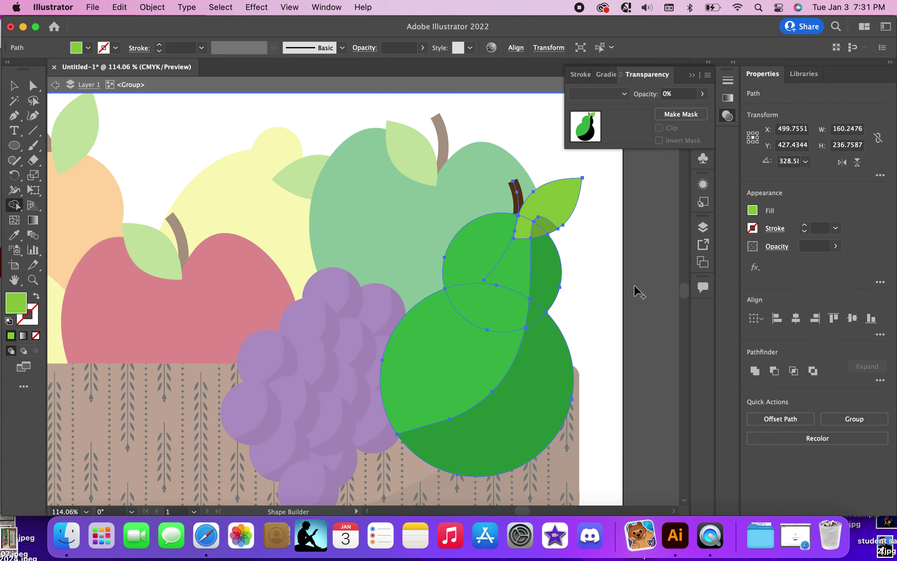
Step: Try to bring the pear's leaf forward, in front of the shadow
{"action": "left_click", "coordinate": [14, 85]}
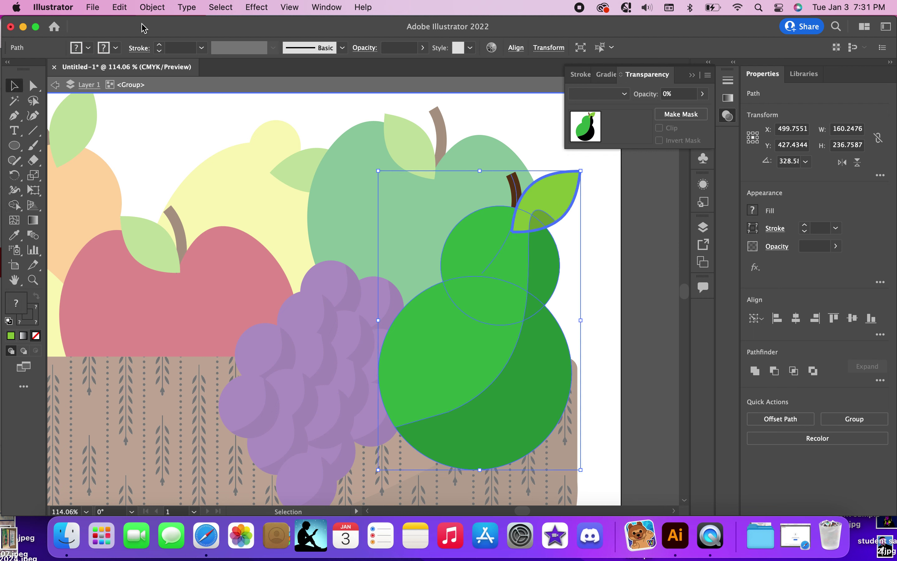
{"action": "left_click", "coordinate": [127, 7]}
{"action": "mouse_move", "coordinate": [152, 8]}
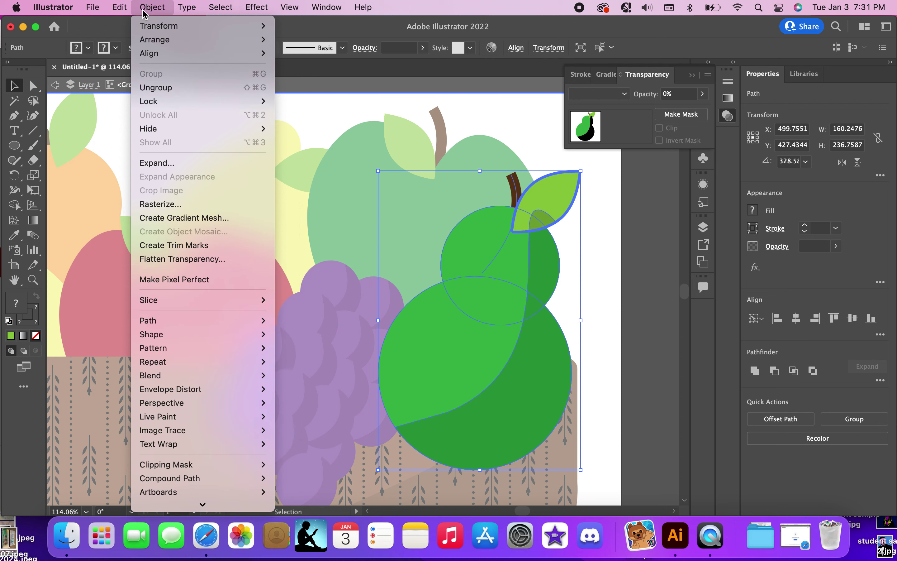
{"action": "mouse_move", "coordinate": [154, 39]}
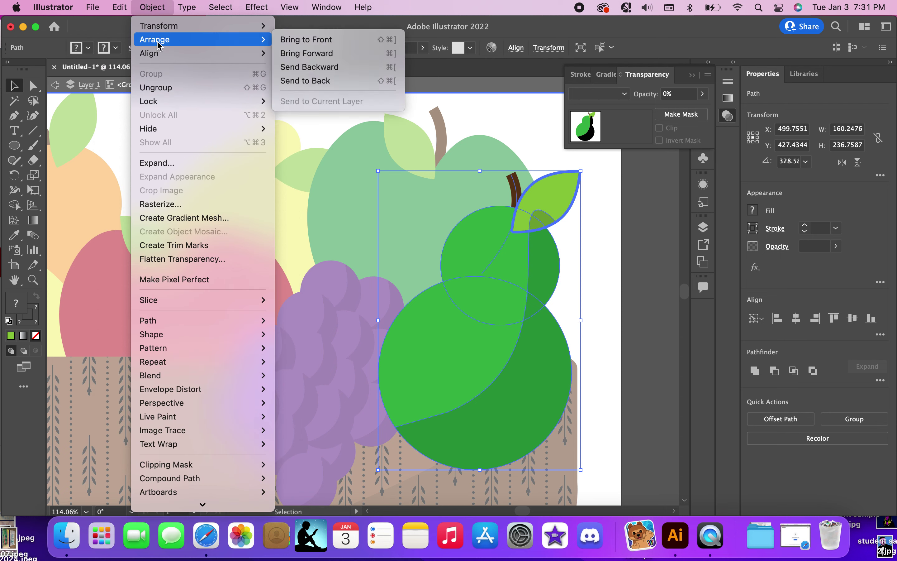
{"action": "left_click", "coordinate": [306, 55]}
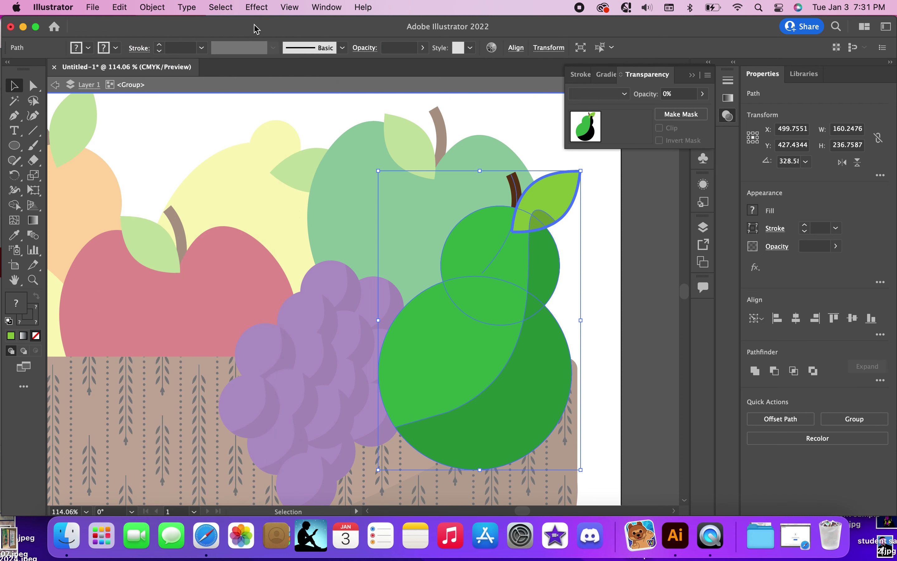
{"action": "left_click", "coordinate": [221, 12]}
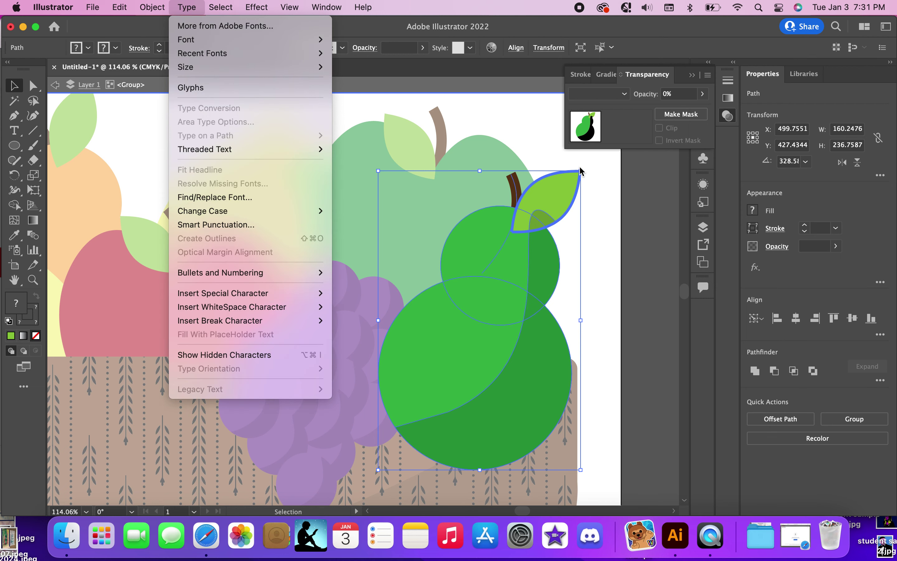
{"action": "left_click", "coordinate": [636, 228]}
{"action": "left_click", "coordinate": [636, 227]}
Step: Pull the shadow's top curve points down off the leaf so its upper end follows the leaf's lower edge
{"action": "left_click", "coordinate": [539, 223]}
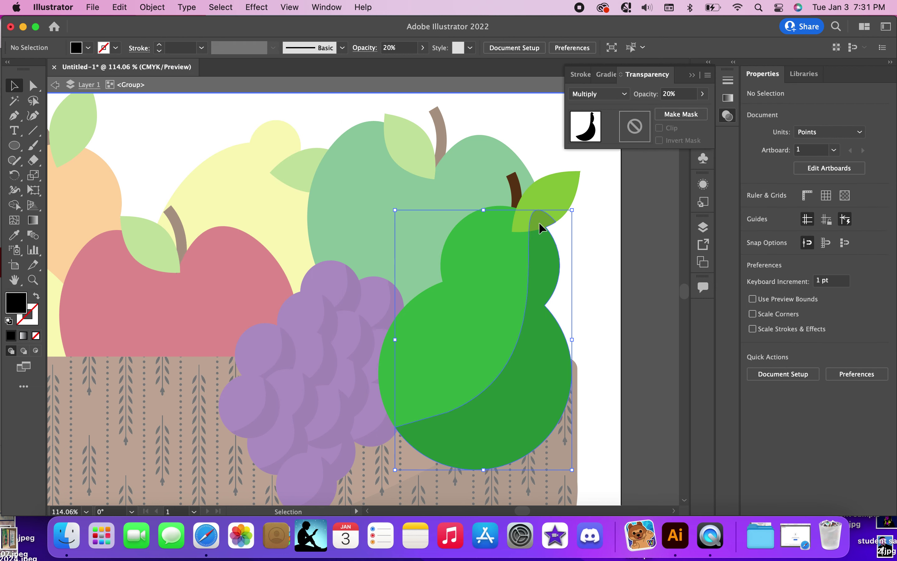
{"action": "left_click", "coordinate": [33, 116]}
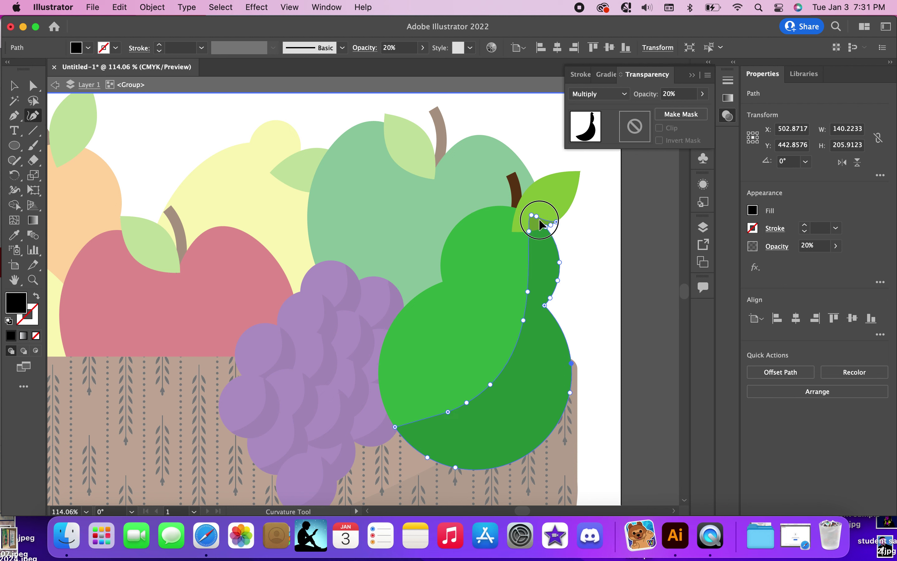
{"action": "mouse_move", "coordinate": [544, 227]}
{"action": "left_mouse_down"}
{"action": "mouse_move", "coordinate": [531, 215]}
{"action": "mouse_move", "coordinate": [538, 230]}
{"action": "left_mouse_up"}
{"action": "scroll", "coordinate": [537, 230], "scroll_direction": "up", "scroll_amount": 10}
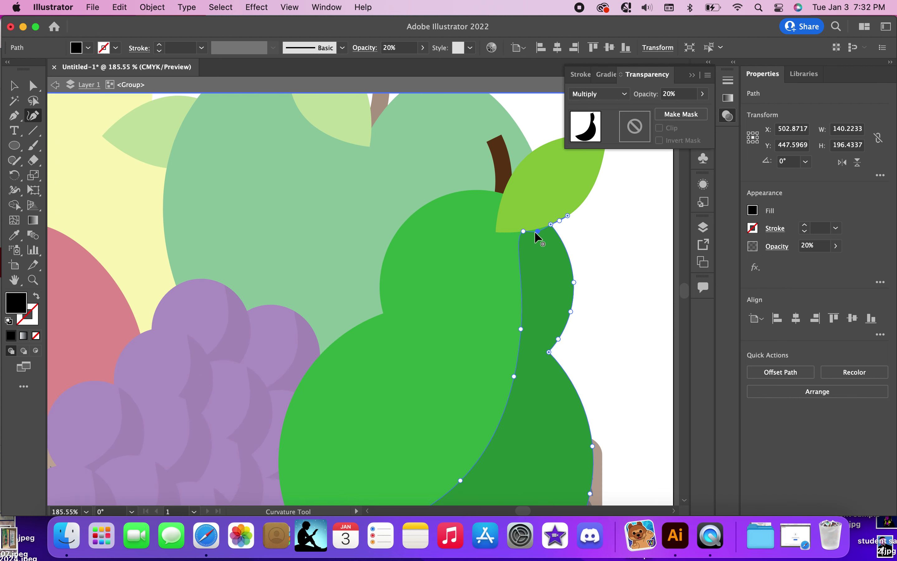
{"action": "left_click_drag", "start_coordinate": [546, 227], "coordinate": [542, 219]}
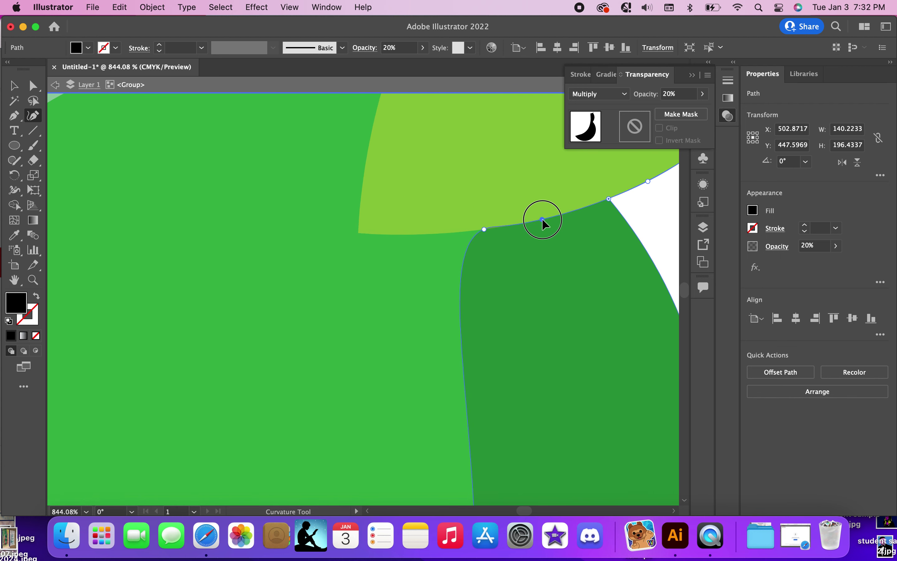
{"action": "left_click_drag", "start_coordinate": [542, 219], "coordinate": [542, 222]}
{"action": "scroll", "coordinate": [535, 260], "scroll_direction": "down", "scroll_amount": 3}
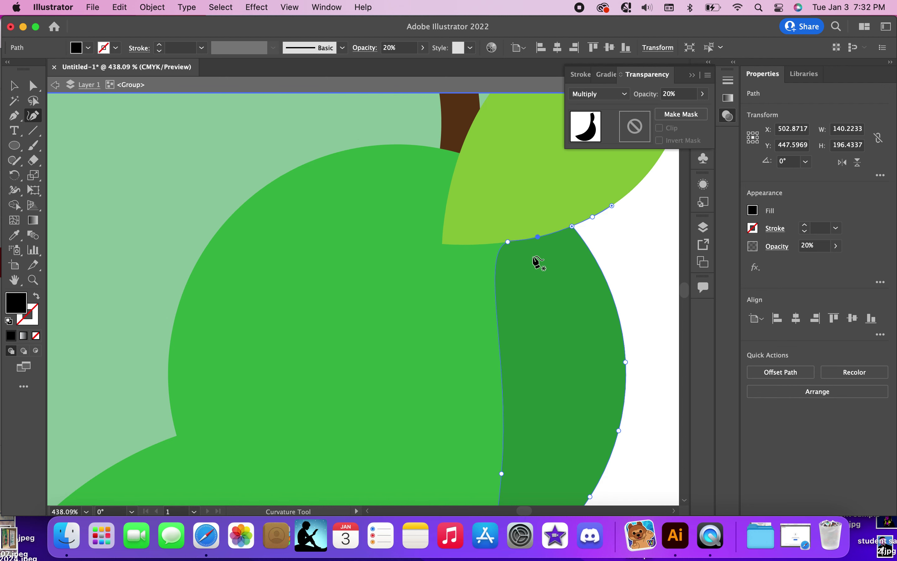
Step: Refine the shadow's top edge against the leaf by nudging its curve points and deleting one surplus point
{"action": "scroll", "coordinate": [537, 261], "scroll_direction": "up", "scroll_amount": 6}
{"action": "left_click_drag", "start_coordinate": [431, 201], "coordinate": [428, 204]}
{"action": "left_click_drag", "start_coordinate": [517, 191], "coordinate": [519, 186]}
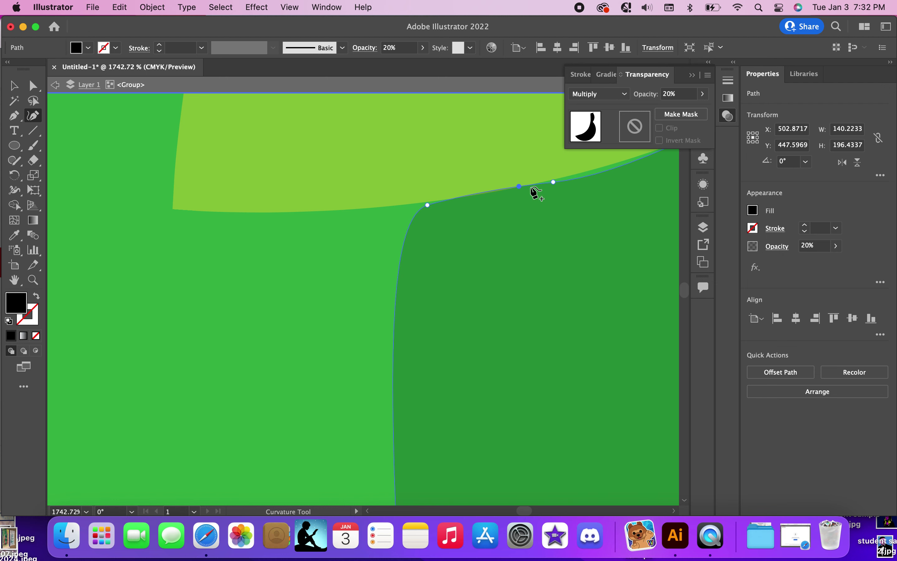
{"action": "key", "text": "Delete"}
{"action": "left_click_drag", "start_coordinate": [553, 181], "coordinate": [551, 179]}
{"action": "scroll", "coordinate": [550, 180], "scroll_direction": "right", "scroll_amount": 5}
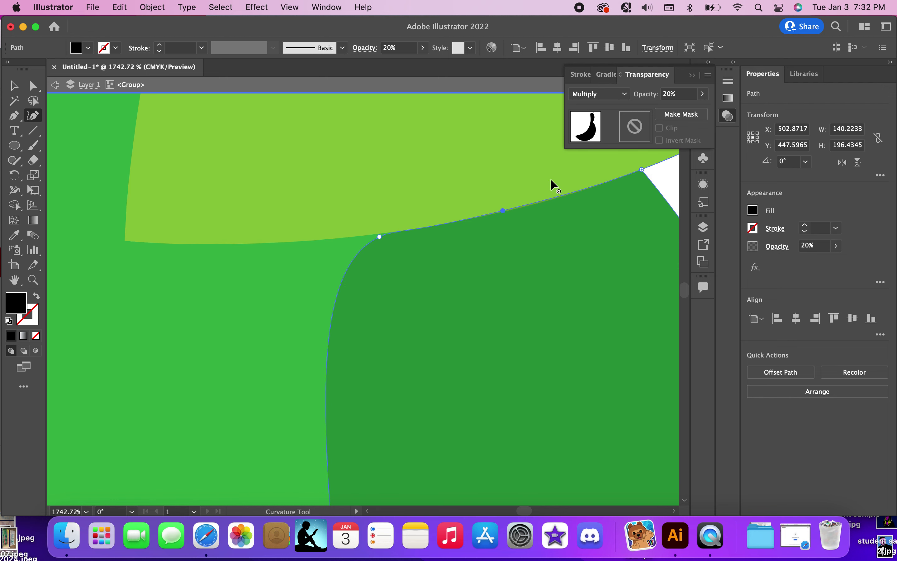
{"action": "scroll", "coordinate": [550, 179], "scroll_direction": "down", "scroll_amount": 10}
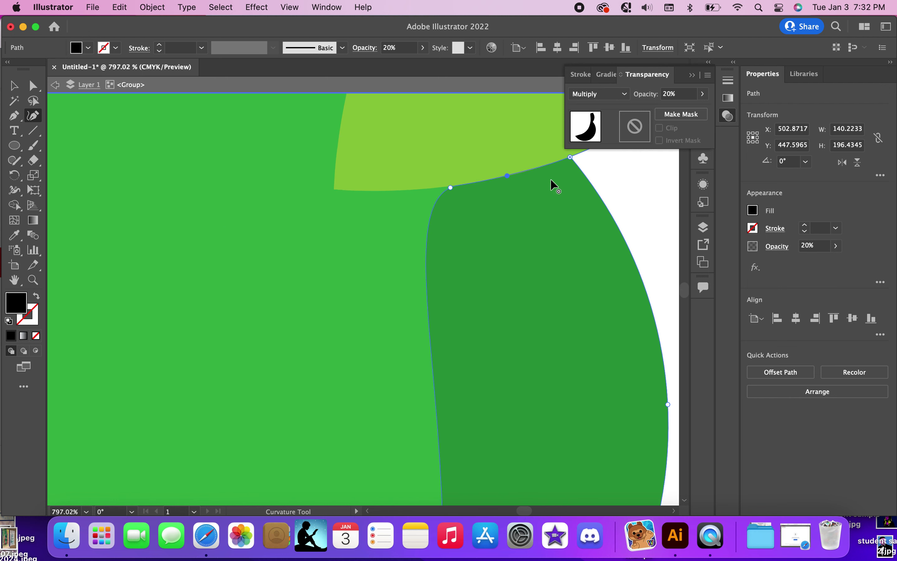
{"action": "scroll", "coordinate": [550, 179], "scroll_direction": "down", "scroll_amount": 1}
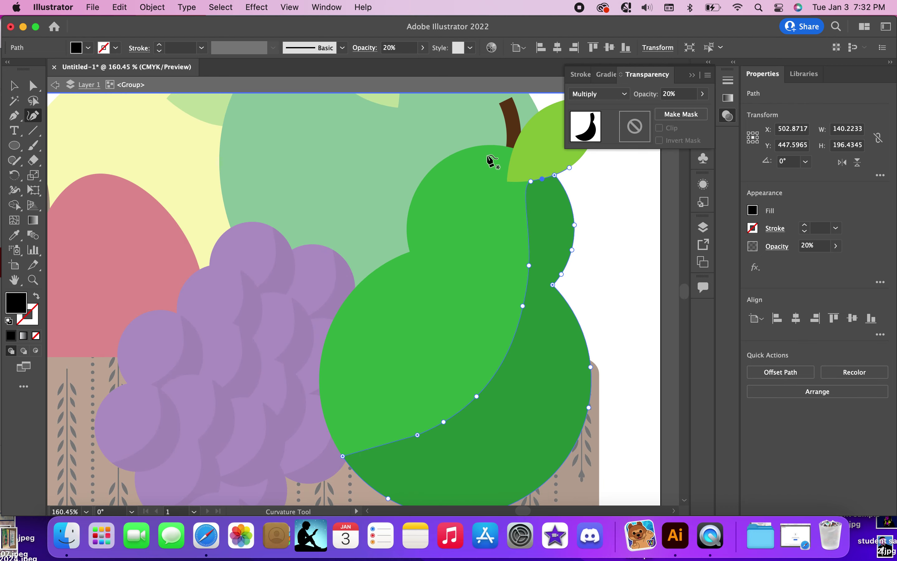
Step: Leave the pear's group and open the green apple's group in isolation for editing
{"action": "left_click", "coordinate": [14, 85]}
{"action": "left_click_drag", "start_coordinate": [393, 125], "coordinate": [649, 448]}
{"action": "scroll", "coordinate": [649, 447], "scroll_direction": "down", "scroll_amount": 3}
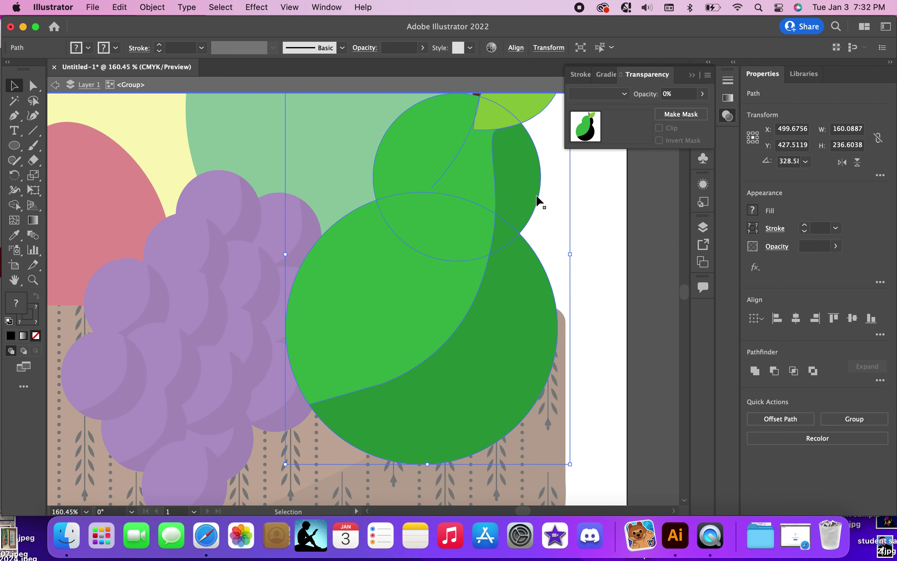
{"action": "left_click", "coordinate": [609, 202]}
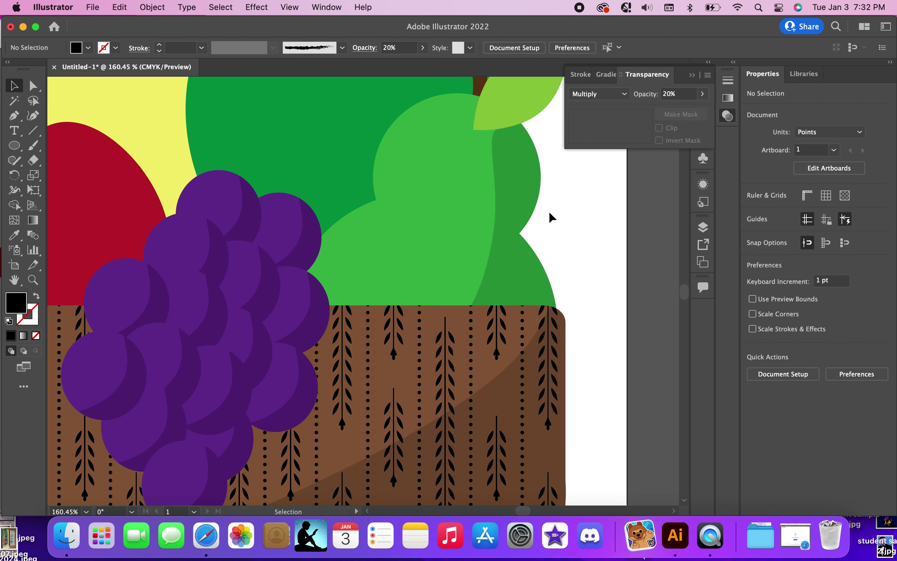
{"action": "scroll", "coordinate": [548, 211], "scroll_direction": "up", "scroll_amount": 5}
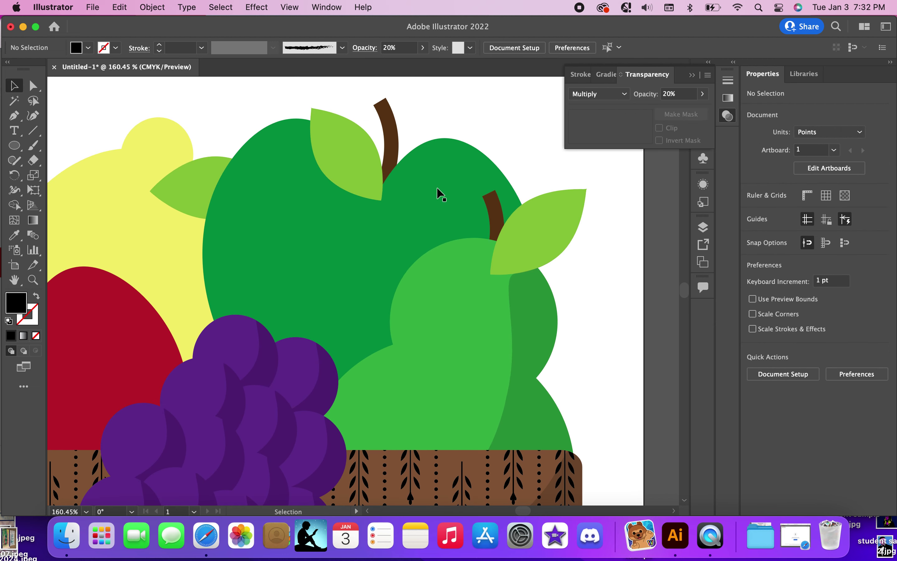
{"action": "double_click", "coordinate": [438, 190]}
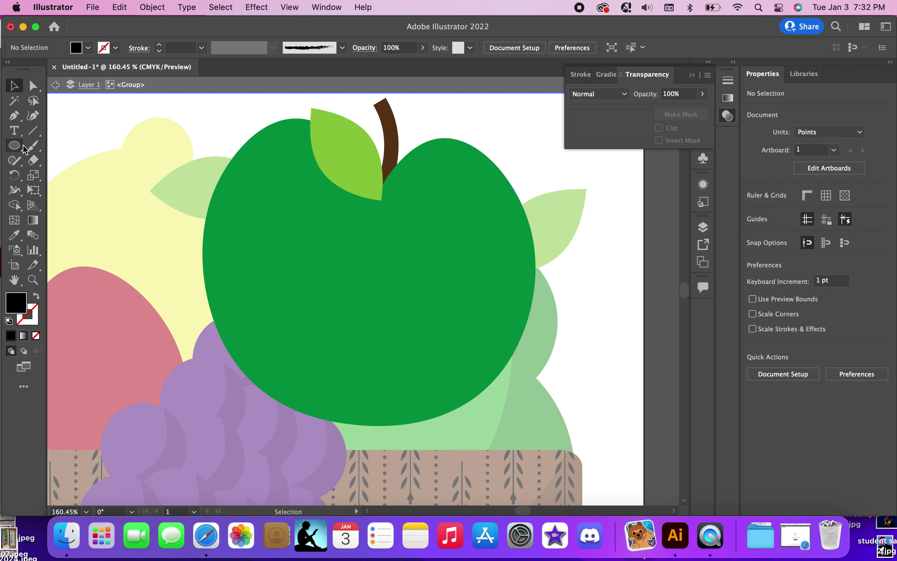
Step: Draw a closed black shape with the Curvature tool over the green apple's lower and right side, extending past its outline
{"action": "left_click", "coordinate": [33, 116]}
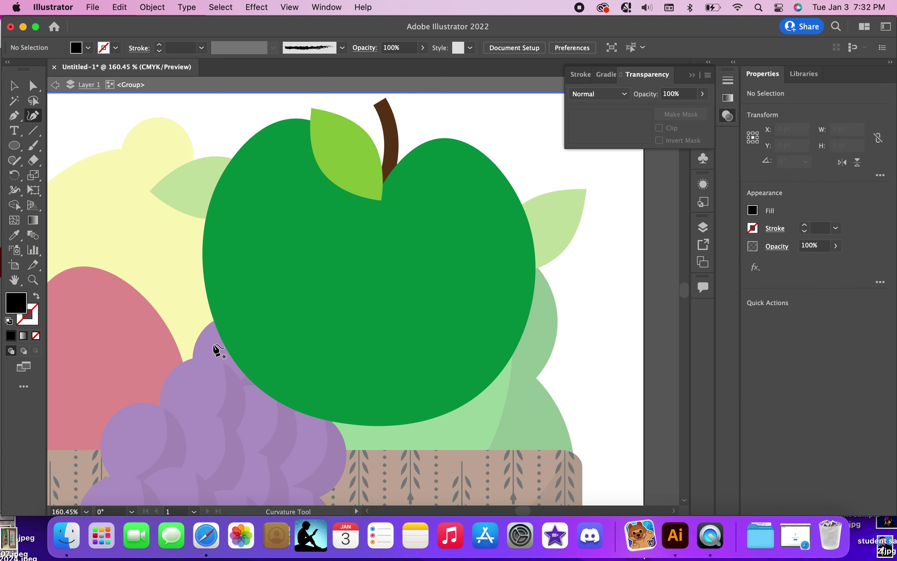
{"action": "left_click", "coordinate": [211, 348]}
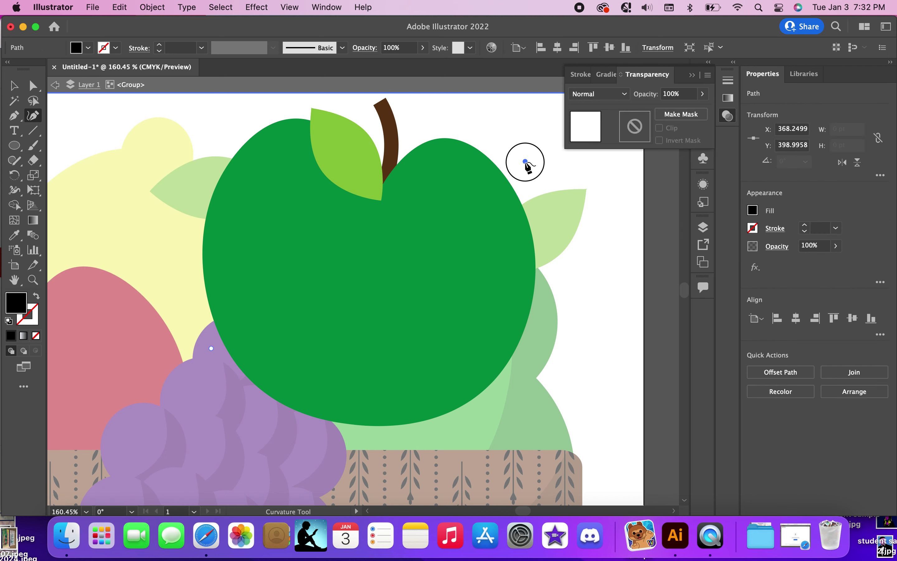
{"action": "left_click", "coordinate": [580, 243]}
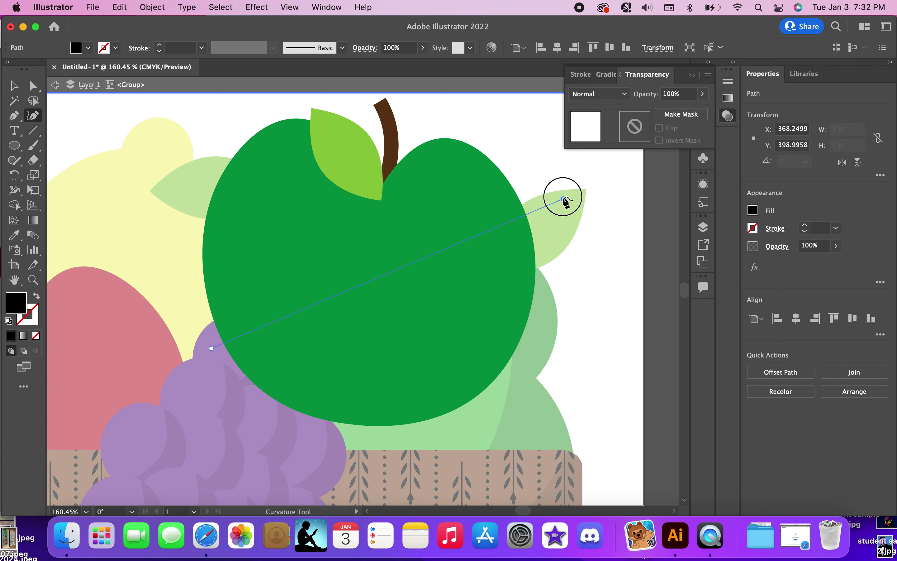
{"action": "left_click", "coordinate": [564, 199]}
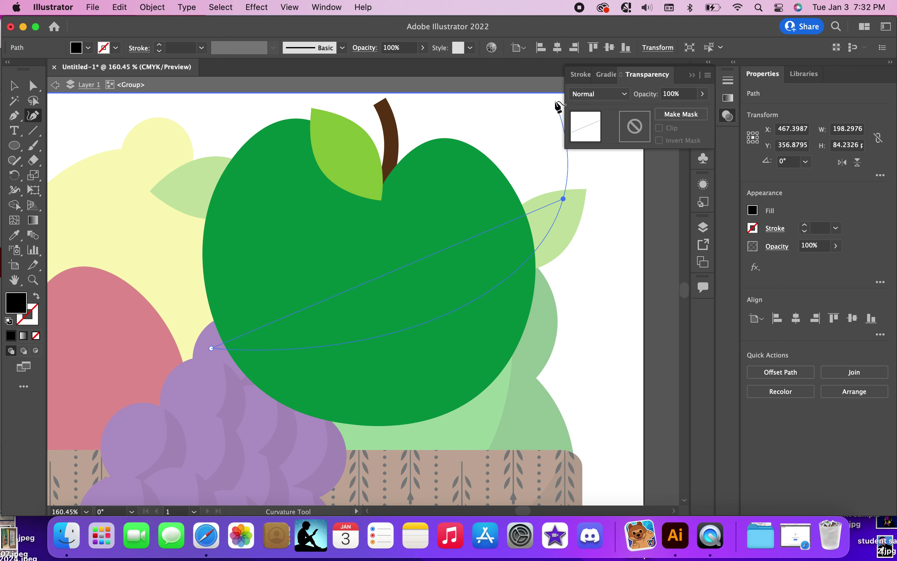
{"action": "left_click", "coordinate": [555, 101]}
{"action": "left_click", "coordinate": [633, 213]}
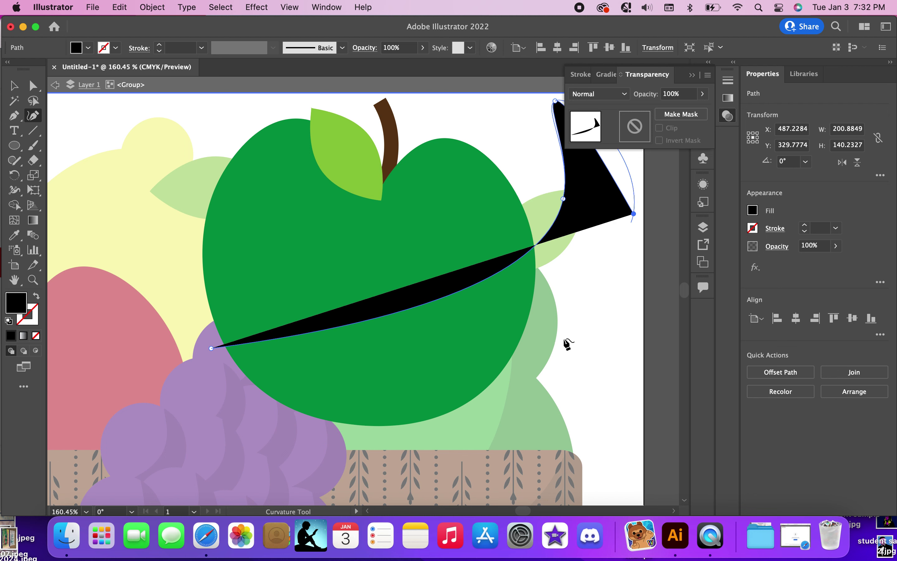
{"action": "left_click", "coordinate": [542, 398]}
{"action": "left_click", "coordinate": [367, 476]}
{"action": "left_click", "coordinate": [237, 442]}
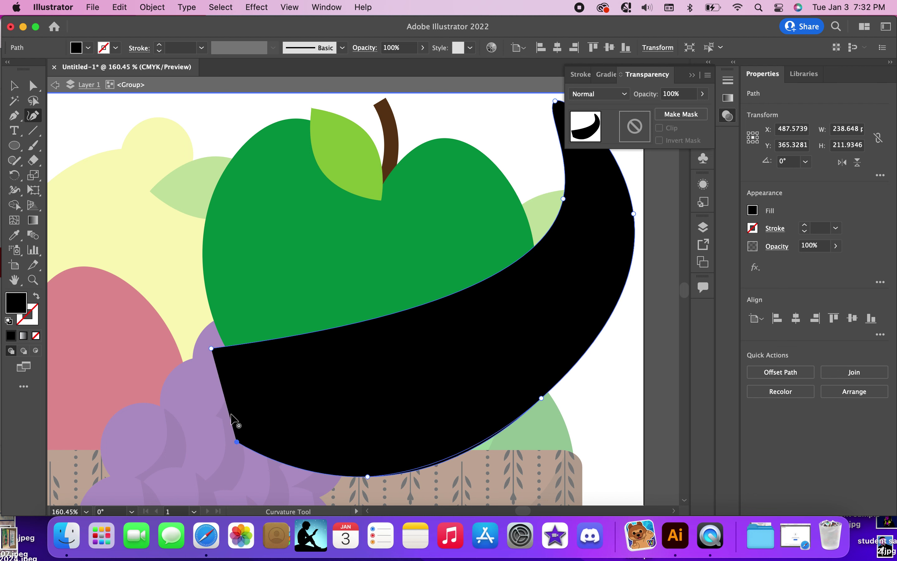
{"action": "left_click", "coordinate": [211, 349]}
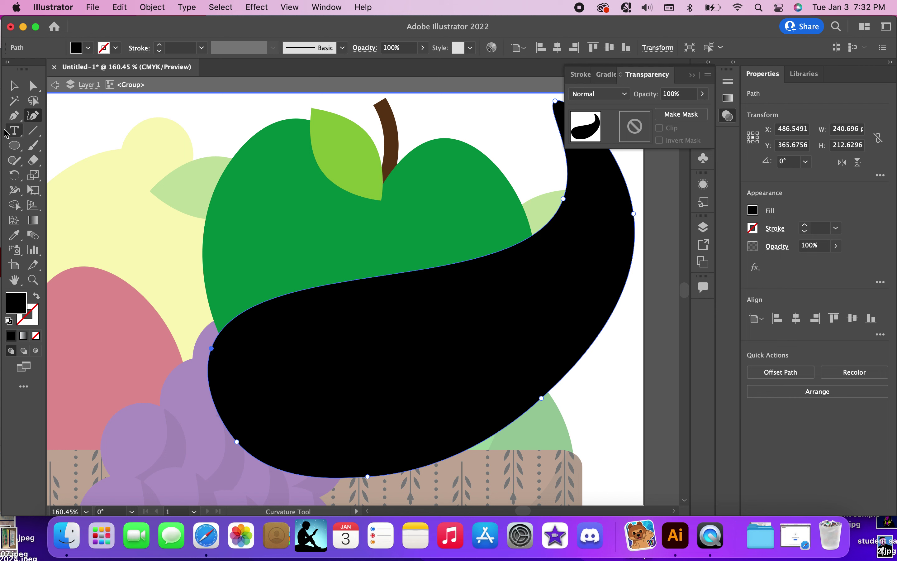
Step: Reshape the black shape's inner edge into a crescent that follows the apple's lower and right contour
{"action": "left_click", "coordinate": [15, 86]}
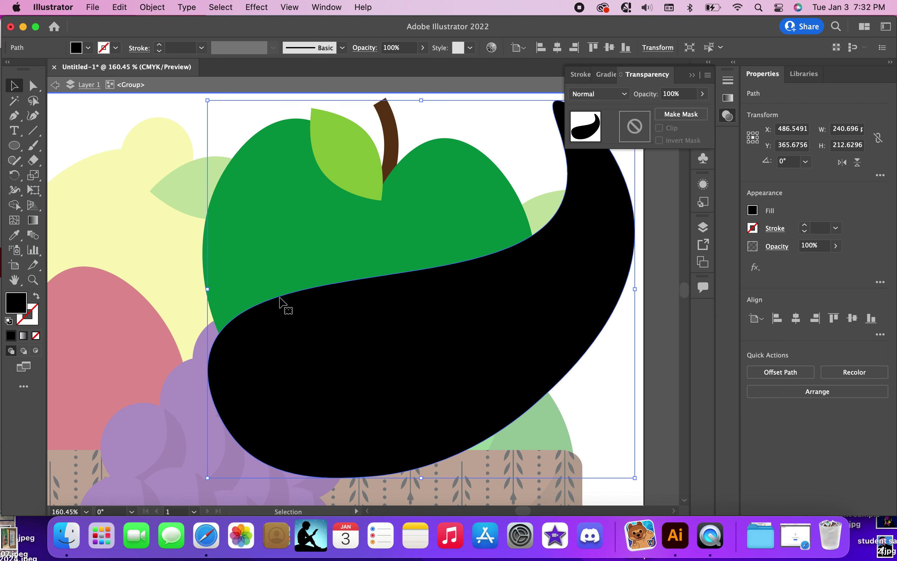
{"action": "left_click", "coordinate": [33, 115]}
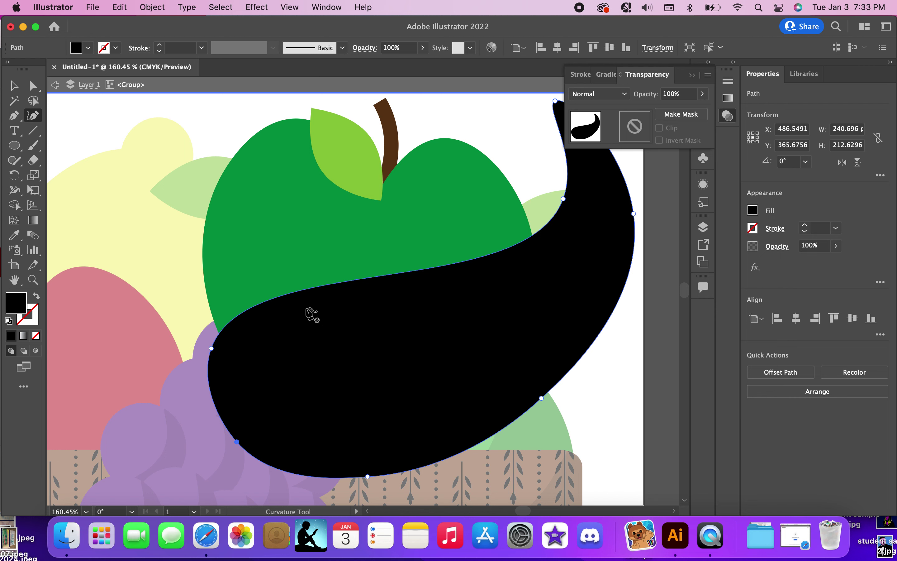
{"action": "left_click_drag", "start_coordinate": [288, 294], "coordinate": [265, 370]}
{"action": "left_click_drag", "start_coordinate": [563, 199], "coordinate": [394, 391]}
{"action": "left_click_drag", "start_coordinate": [514, 149], "coordinate": [485, 160]}
{"action": "left_click_drag", "start_coordinate": [456, 238], "coordinate": [490, 264]}
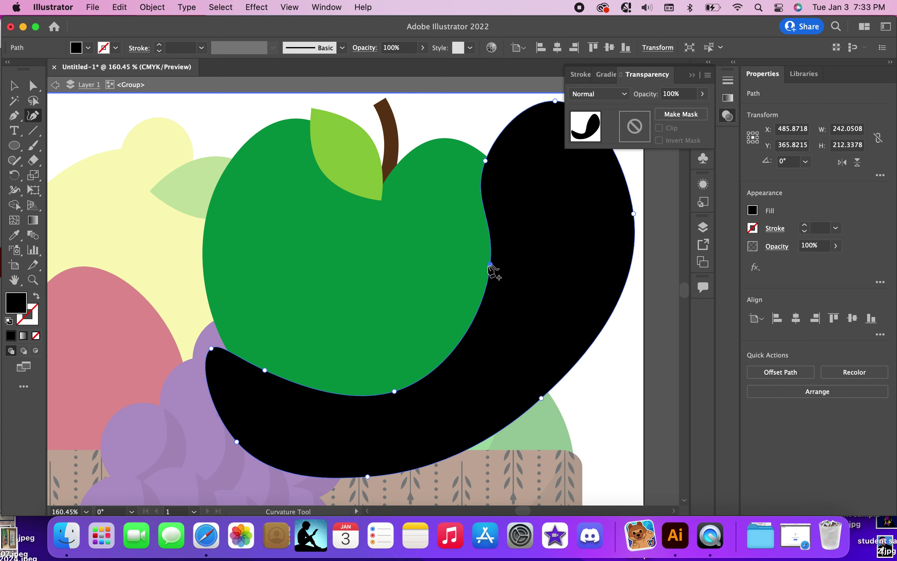
Step: Set the apple's shadow shape to Multiply blending at 20% opacity
{"action": "left_click", "coordinate": [605, 94]}
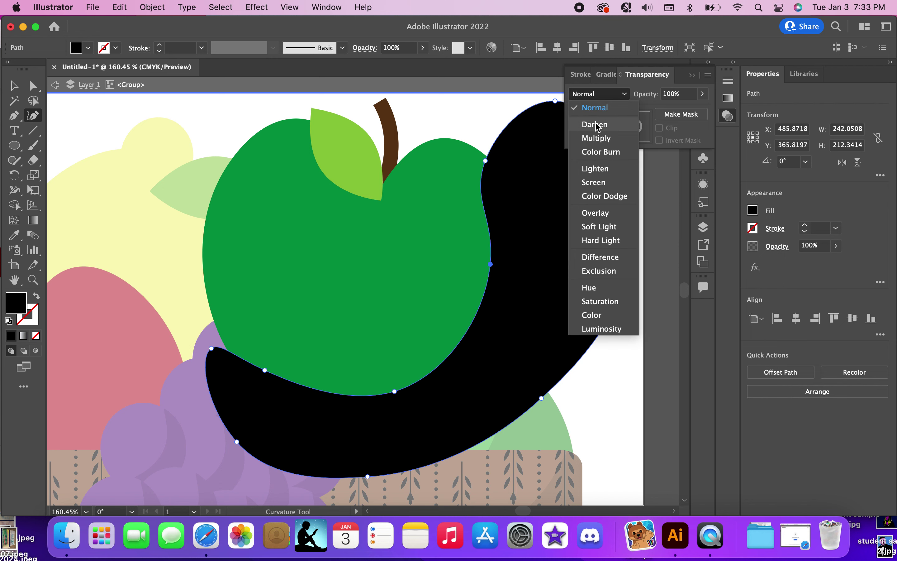
{"action": "left_click", "coordinate": [596, 139]}
{"action": "left_click", "coordinate": [647, 94]}
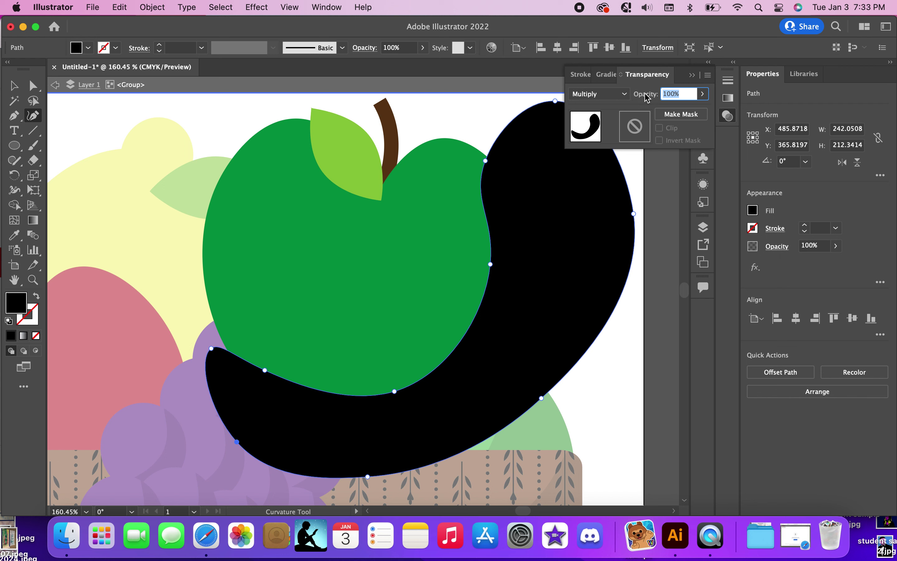
{"action": "type", "text": "20"}
{"action": "key", "text": "Return"}
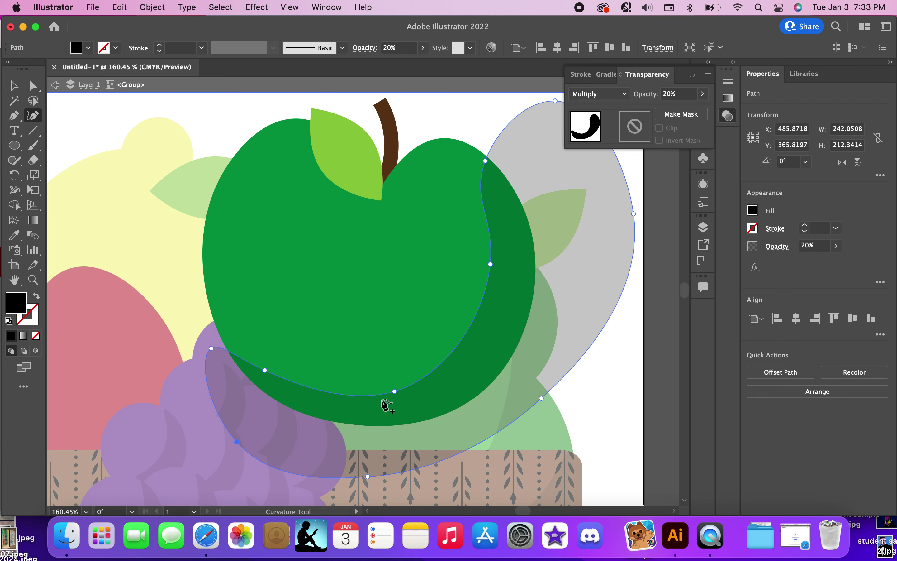
Step: Adjust the curve points at both ends of the shadow so it tapers toward the apple's lower left and top right
{"action": "left_click_drag", "start_coordinate": [211, 348], "coordinate": [198, 364]}
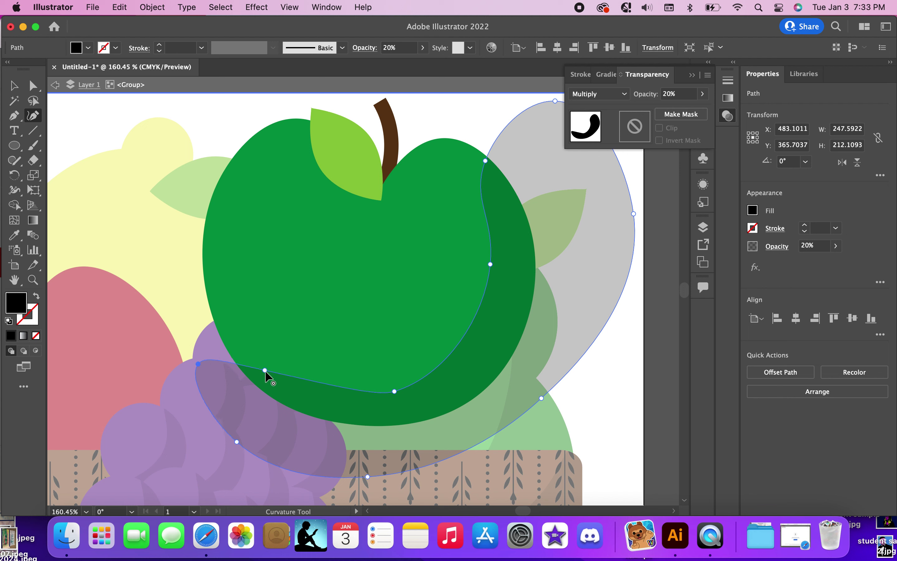
{"action": "left_click_drag", "start_coordinate": [265, 370], "coordinate": [291, 395]}
{"action": "left_click_drag", "start_coordinate": [486, 161], "coordinate": [466, 127]}
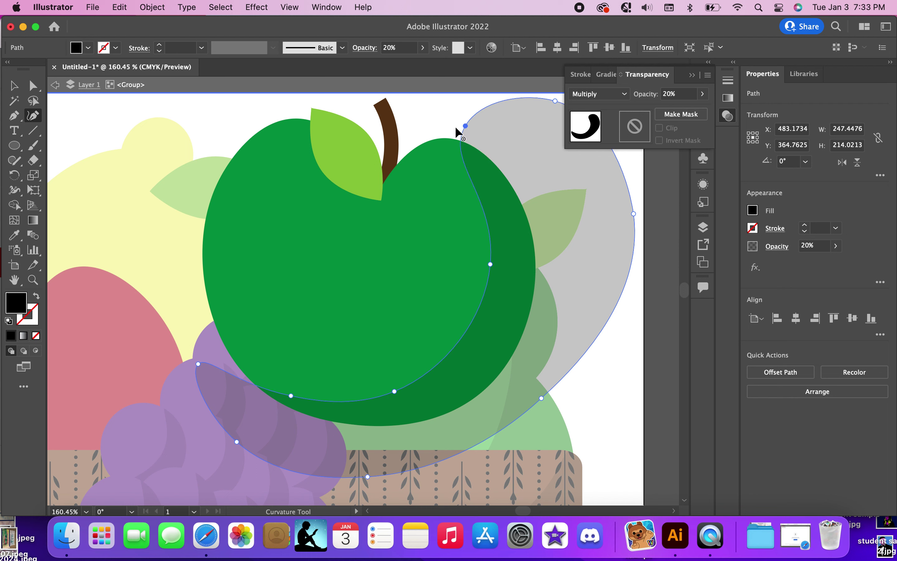
Step: Select all the green apple's pieces with the shadow and trim away the shadow outside the apple with the Shape Builder
{"action": "left_click", "coordinate": [14, 86]}
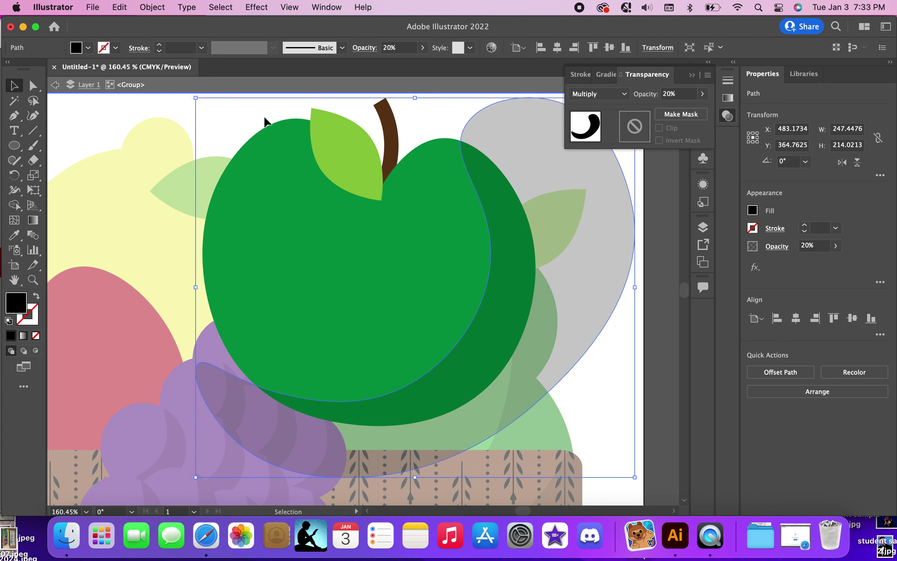
{"action": "left_click", "coordinate": [15, 205]}
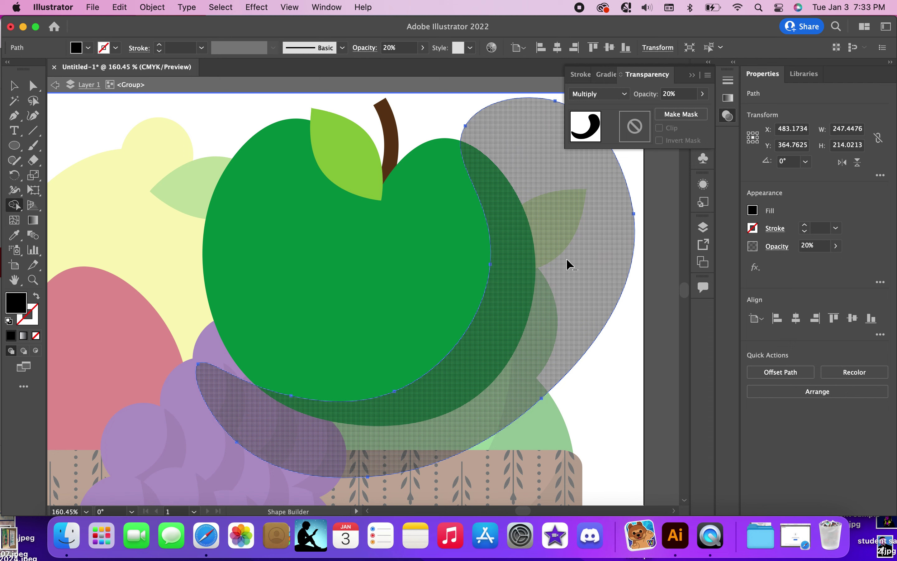
{"action": "left_click", "coordinate": [14, 85]}
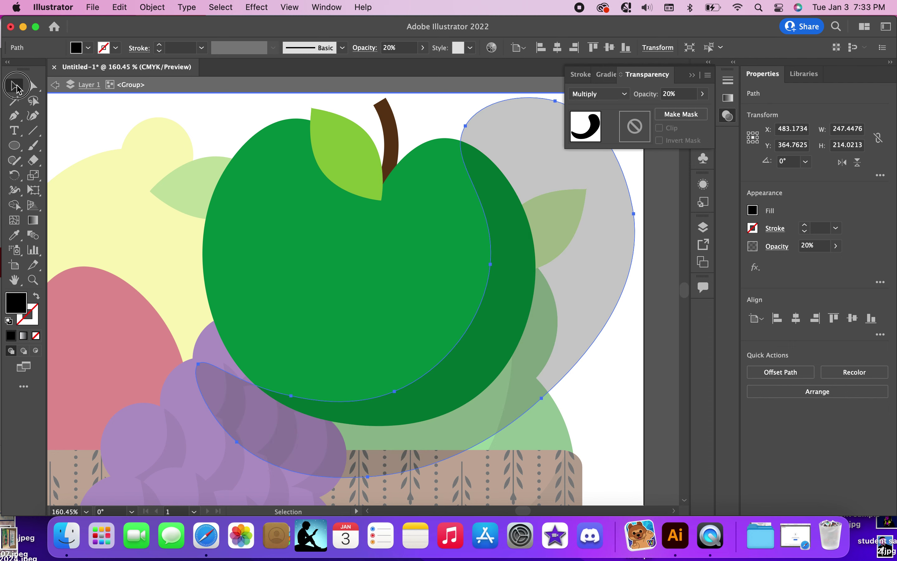
{"action": "left_click", "coordinate": [520, 300], "text": "shift"}
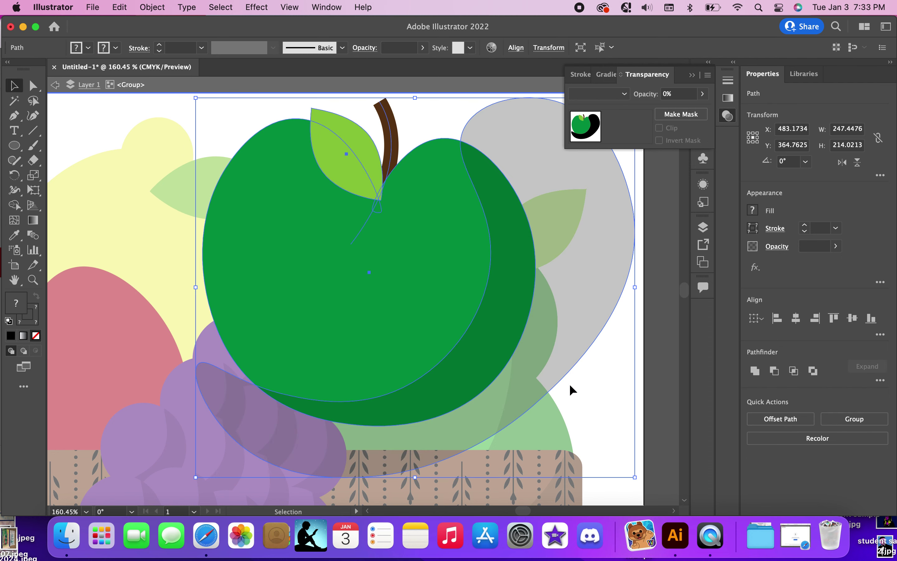
{"action": "left_click", "coordinate": [16, 209]}
{"action": "left_click", "coordinate": [297, 457]}
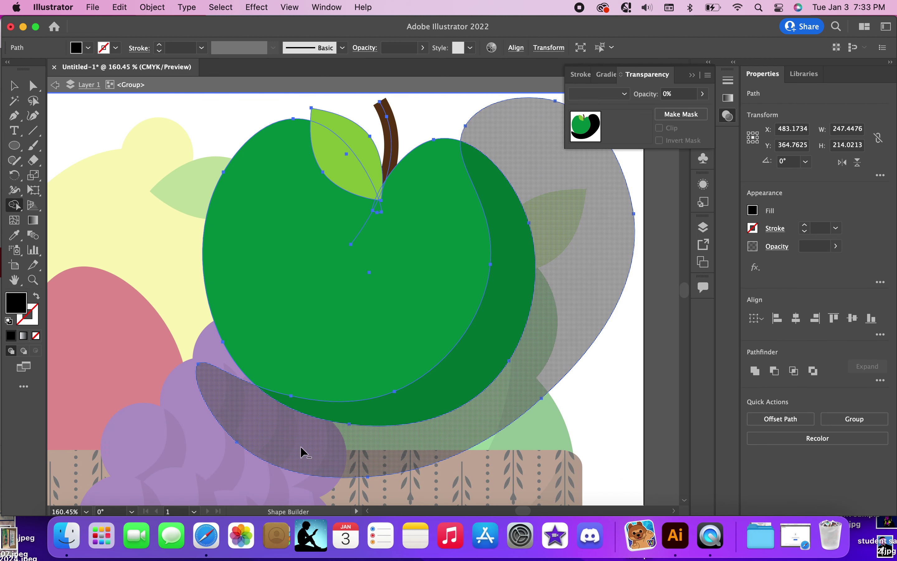
{"action": "left_click", "coordinate": [307, 450], "text": "alt"}
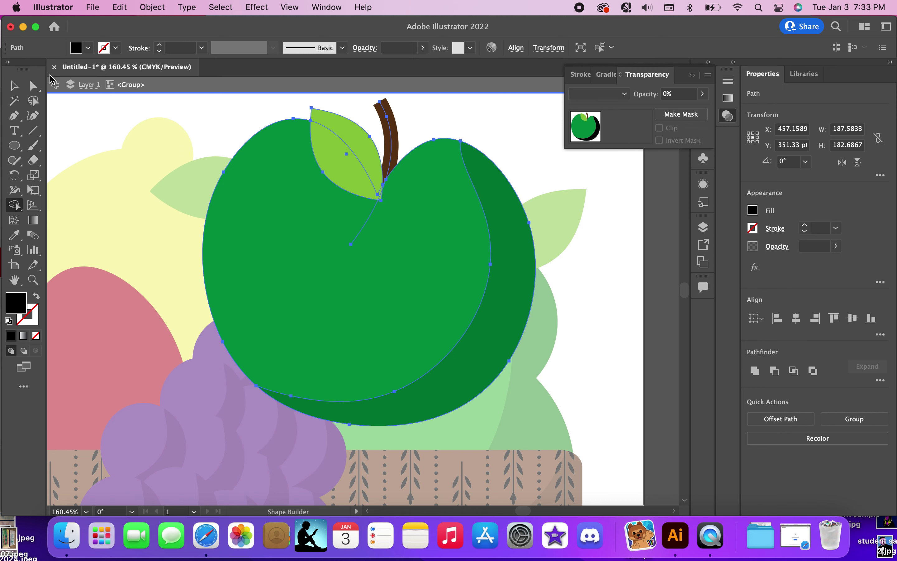
Step: Leave the green apple's group and open the large center lemon's group in isolation for editing
{"action": "key", "text": "v"}
{"action": "double_click", "coordinate": [131, 125]}
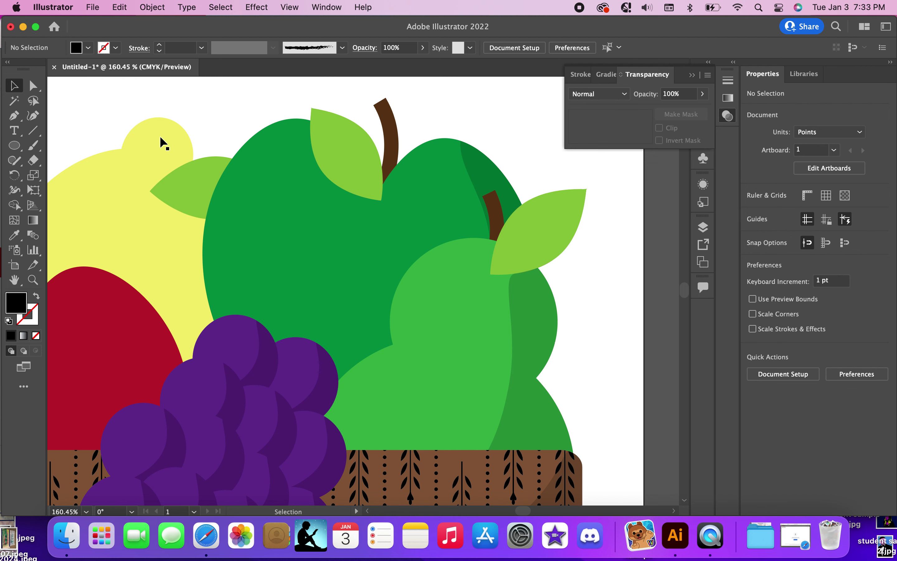
{"action": "double_click", "coordinate": [181, 236]}
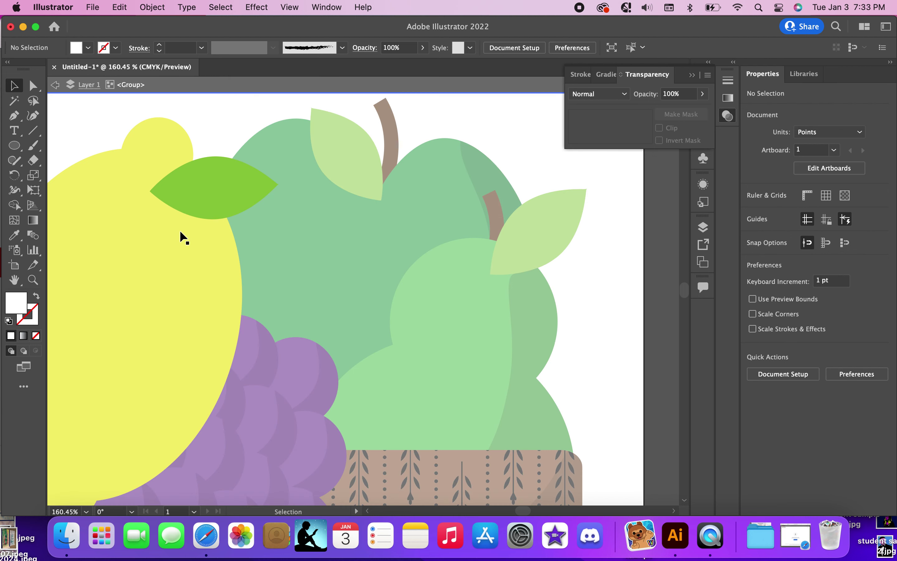
{"action": "scroll", "coordinate": [181, 238], "scroll_direction": "left", "scroll_amount": 6}
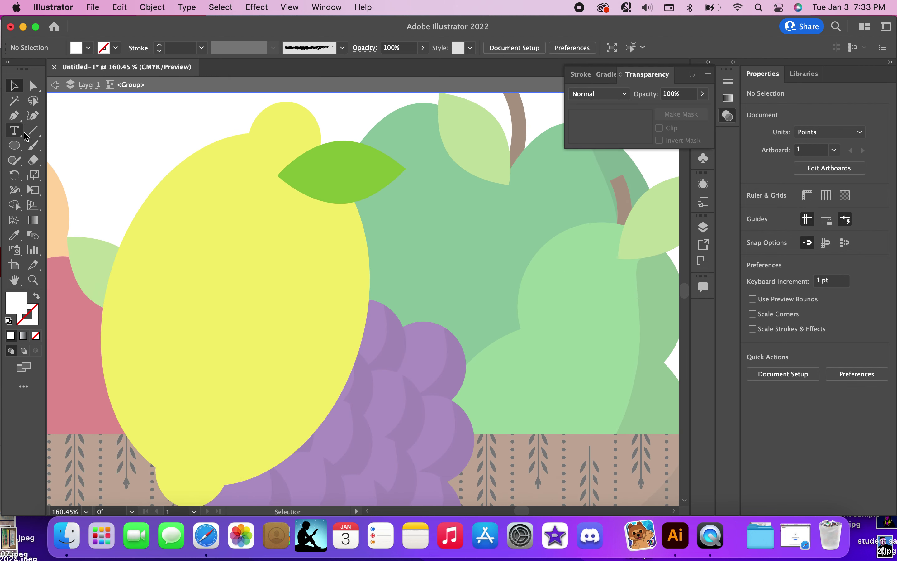
Step: Draw a closed shadow shape with the Curvature tool over the right and lower side of the center lemon, extending past its outline
{"action": "left_click", "coordinate": [33, 116]}
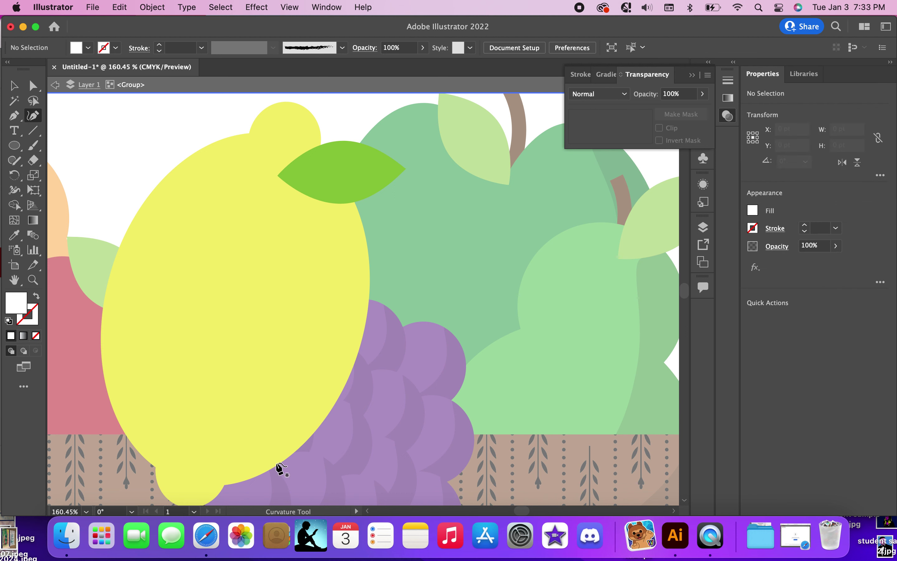
{"action": "left_click", "coordinate": [135, 480]}
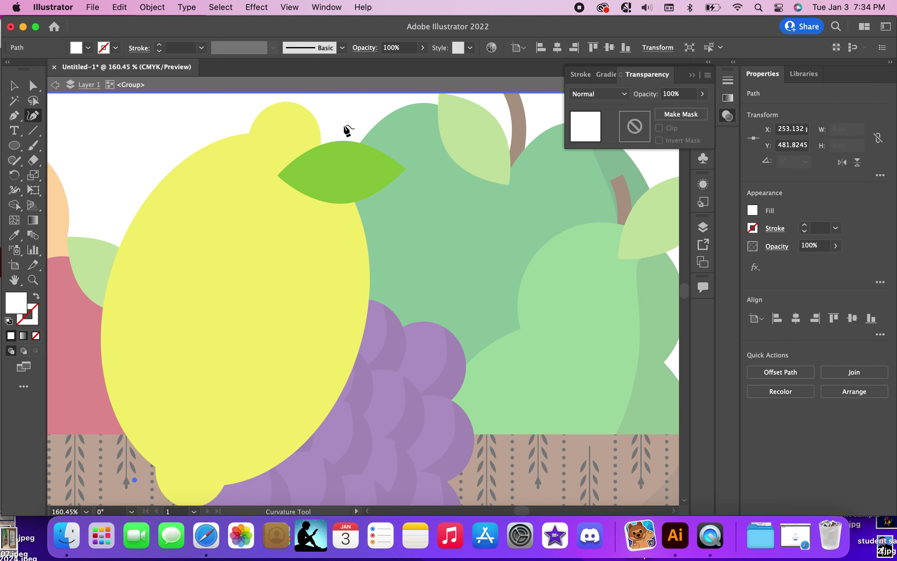
{"action": "left_click", "coordinate": [364, 118]}
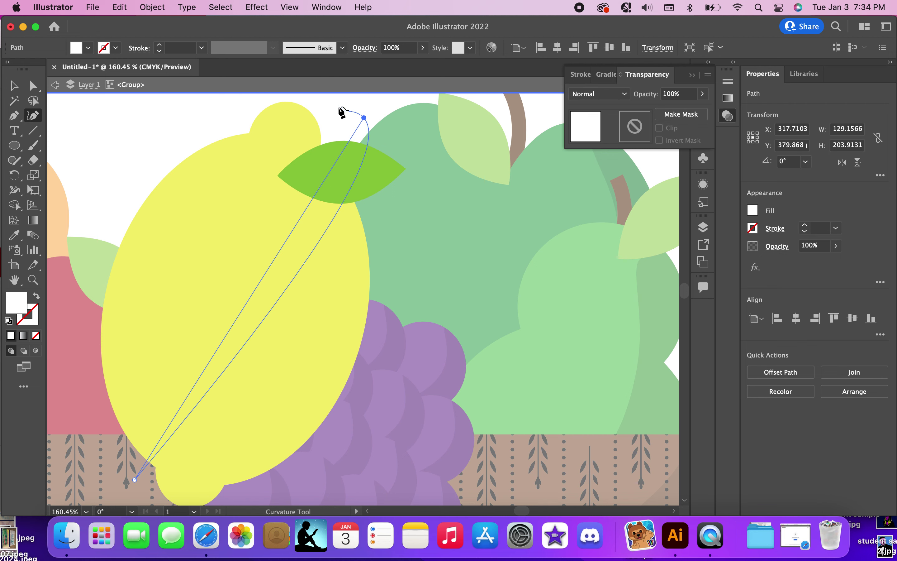
{"action": "scroll", "coordinate": [358, 178], "scroll_direction": "down", "scroll_amount": 3}
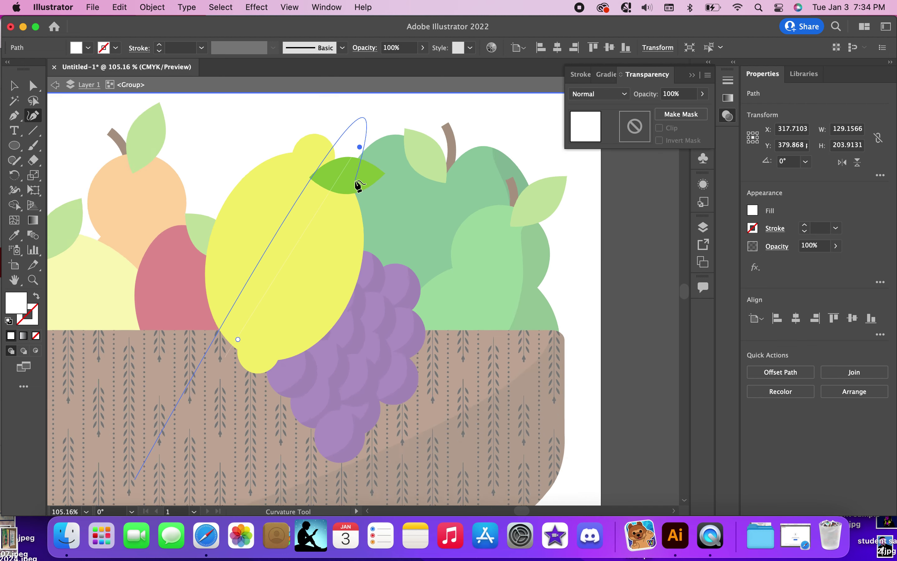
{"action": "scroll", "coordinate": [358, 185], "scroll_direction": "down", "scroll_amount": 3}
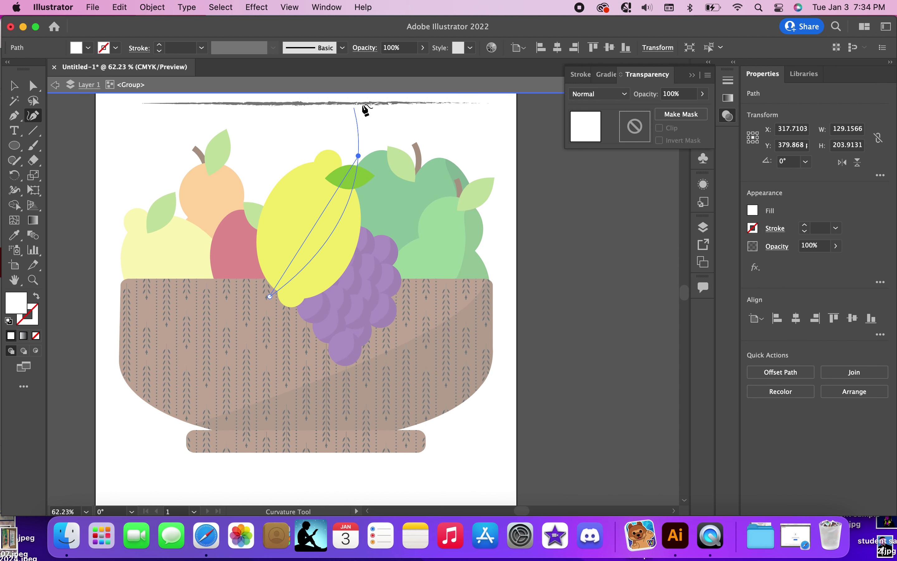
{"action": "left_click", "coordinate": [350, 132]}
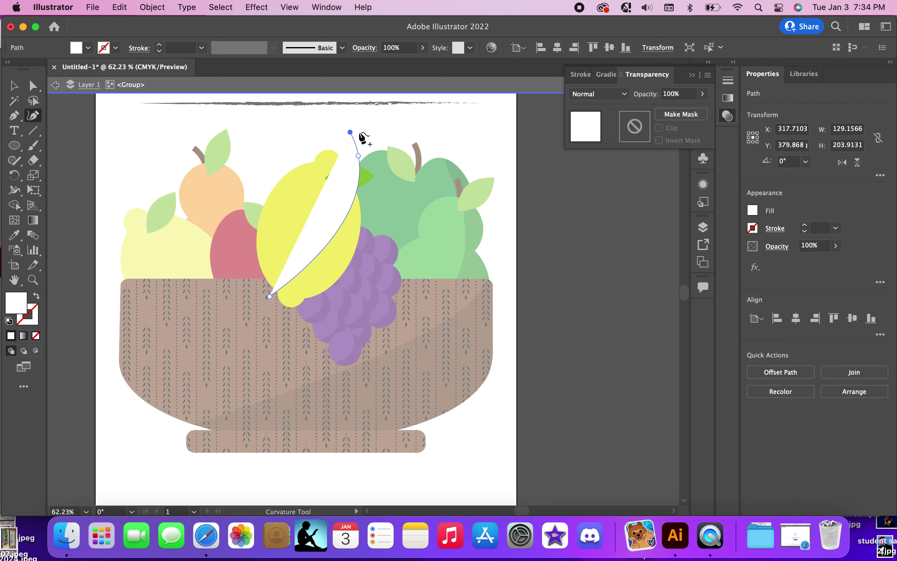
{"action": "left_click", "coordinate": [404, 146]}
{"action": "left_click", "coordinate": [402, 234]}
{"action": "left_click", "coordinate": [308, 350]}
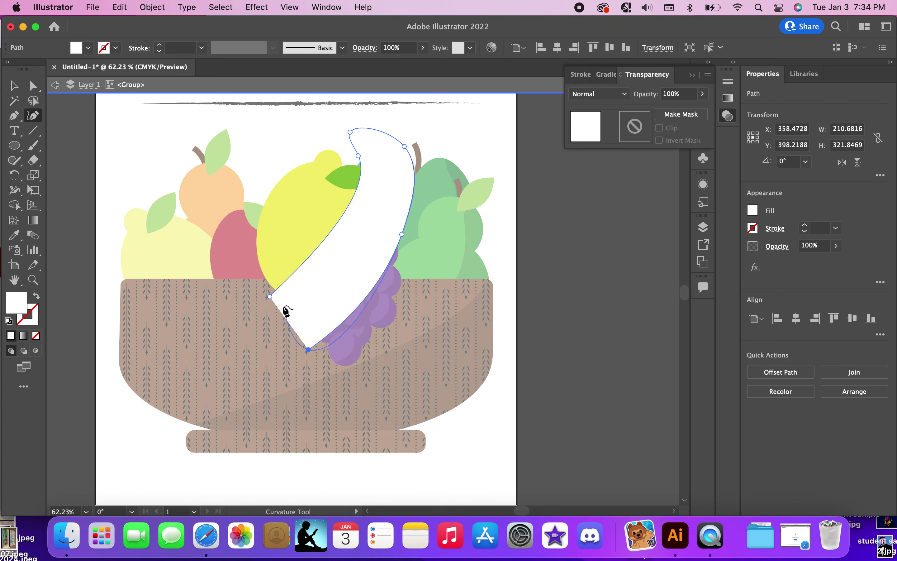
{"action": "left_click", "coordinate": [269, 296]}
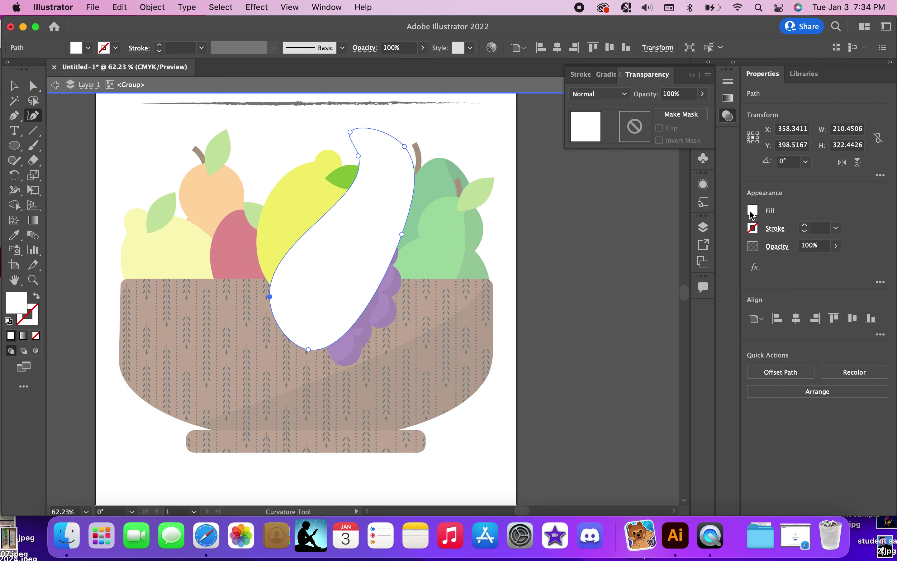
Step: Fill the lemon's shadow shape with black and pull its upper inner curve point inward over the leaf
{"action": "left_click", "coordinate": [752, 212]}
{"action": "left_click", "coordinate": [644, 255]}
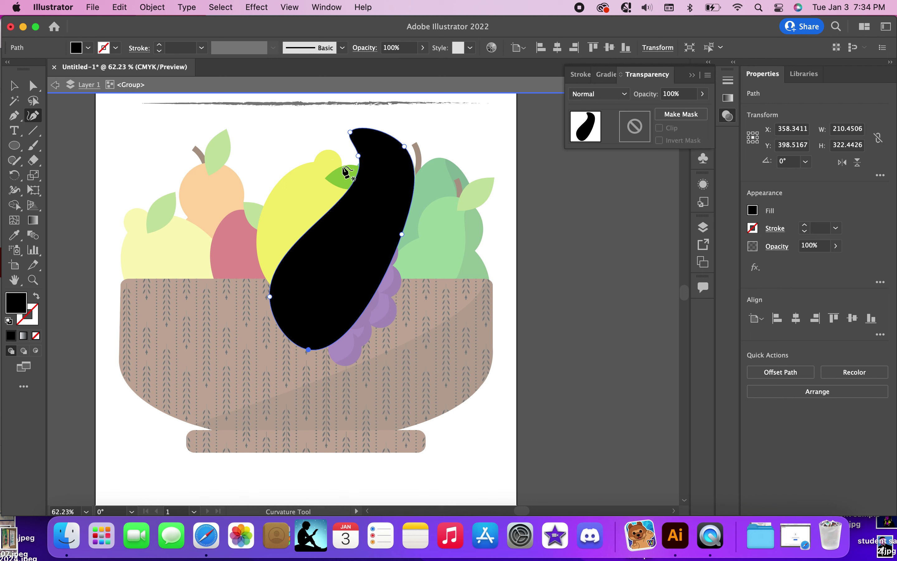
{"action": "left_click_drag", "start_coordinate": [358, 153], "coordinate": [339, 173]}
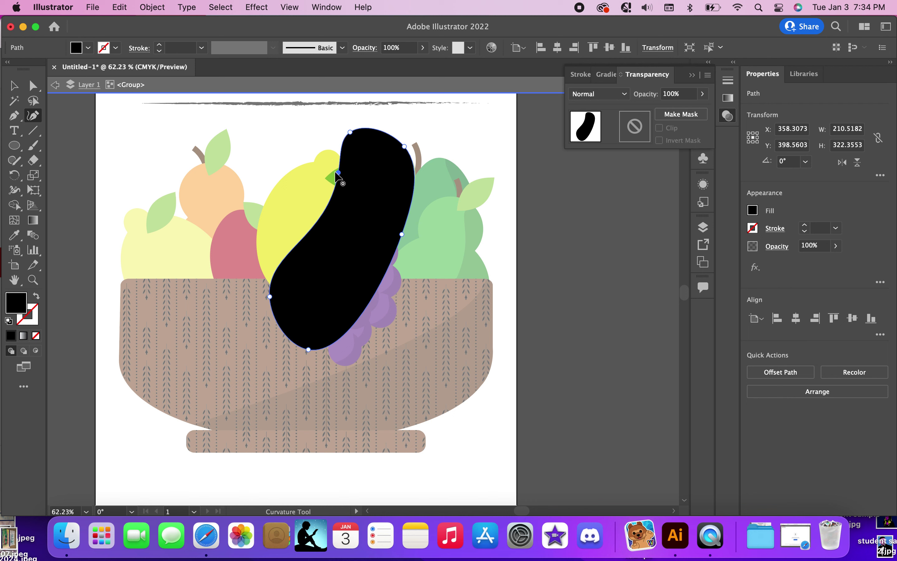
Step: Set the lemon's shadow shape to Multiply blending at 20% opacity
{"action": "left_click", "coordinate": [606, 94]}
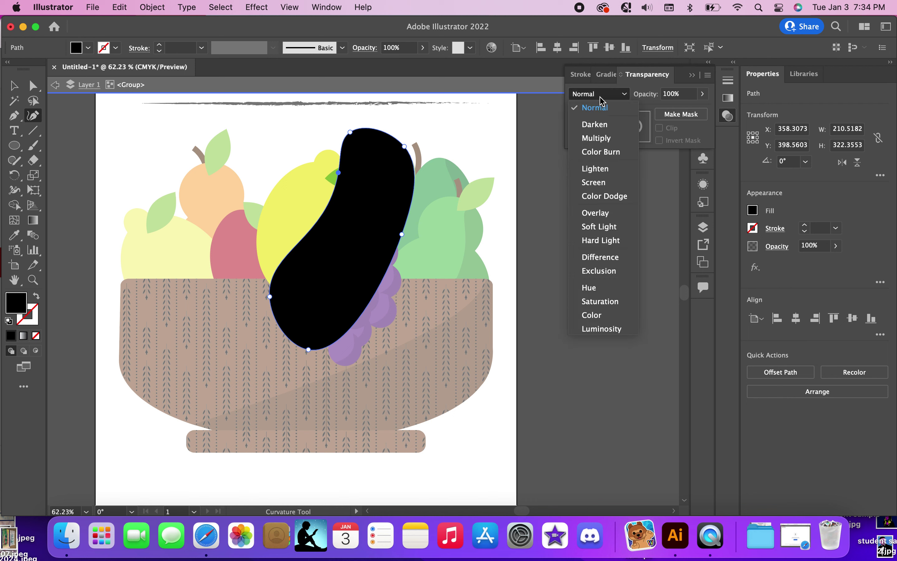
{"action": "left_click", "coordinate": [597, 138]}
{"action": "left_click", "coordinate": [690, 100]}
{"action": "key", "text": "Return"}
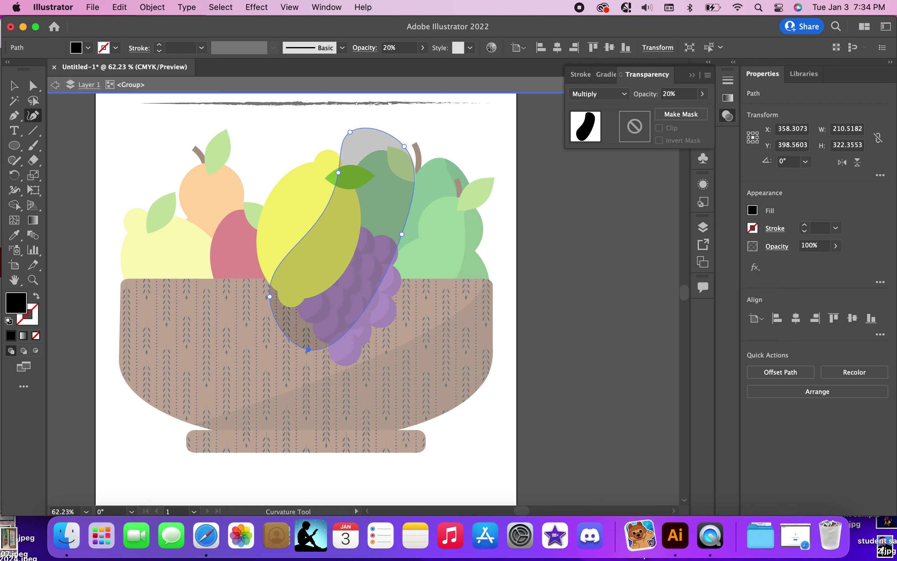
Step: Reshape the shadow's inner edge with curve points around the lemon's leaf, keeping the leaf out of the shadow
{"action": "scroll", "coordinate": [350, 198], "scroll_direction": "up", "scroll_amount": 6}
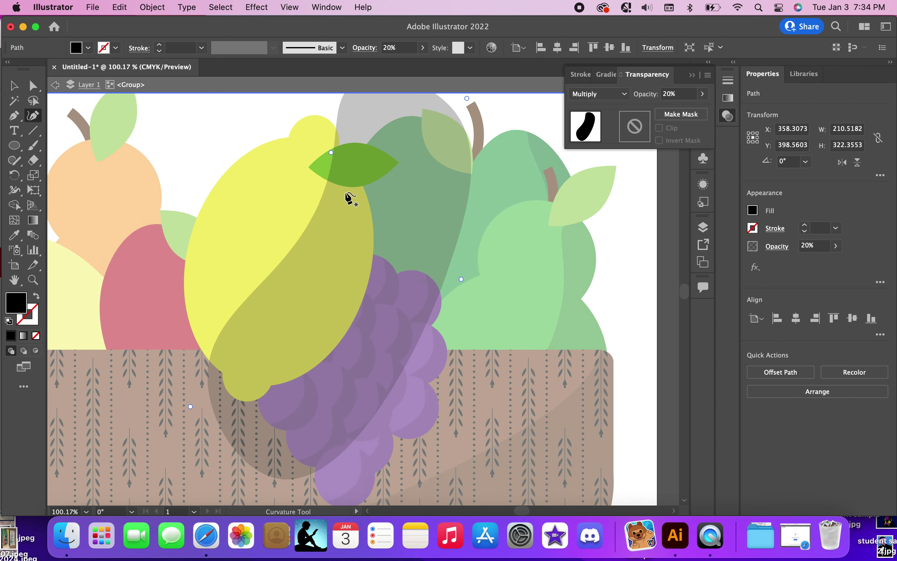
{"action": "scroll", "coordinate": [349, 199], "scroll_direction": "up", "scroll_amount": 5}
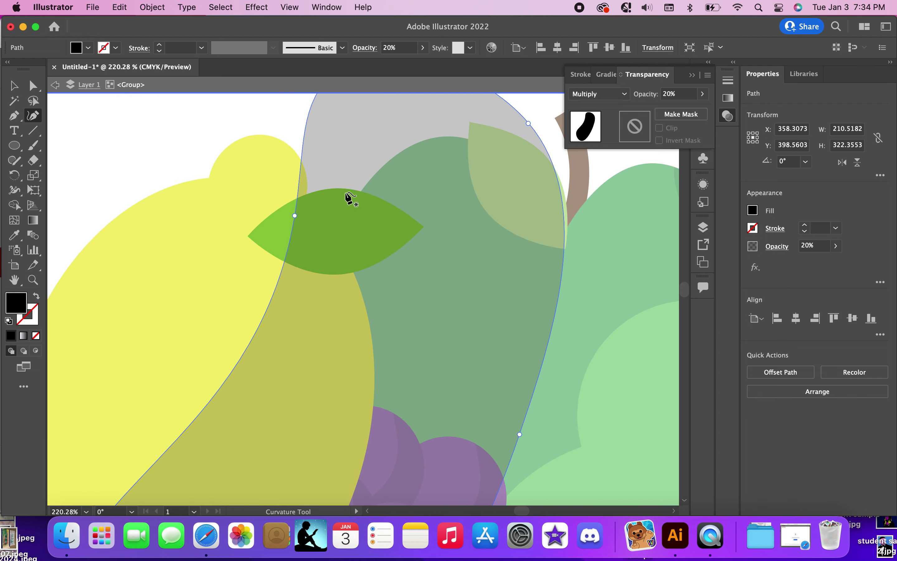
{"action": "left_click_drag", "start_coordinate": [295, 215], "coordinate": [428, 221]}
{"action": "left_click_drag", "start_coordinate": [357, 351], "coordinate": [345, 277]}
{"action": "left_click_drag", "start_coordinate": [380, 135], "coordinate": [318, 173]}
{"action": "key", "text": "super+z"}
{"action": "key", "text": "super+z"}
{"action": "key", "text": "super+z"}
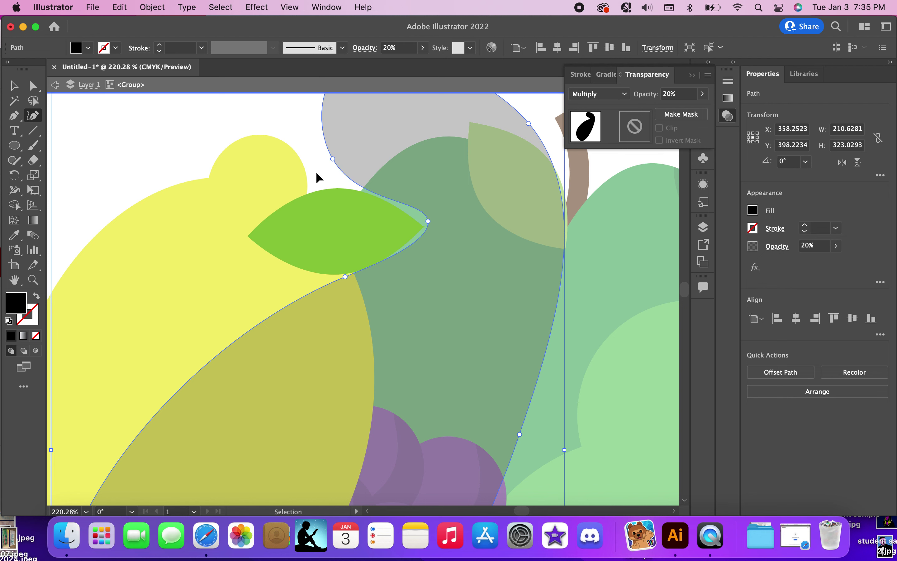
Step: Select all the center lemon's pieces with the shadow and trim away the shadow outside the lemon with the Shape Builder
{"action": "scroll", "coordinate": [316, 172], "scroll_direction": "down", "scroll_amount": 4}
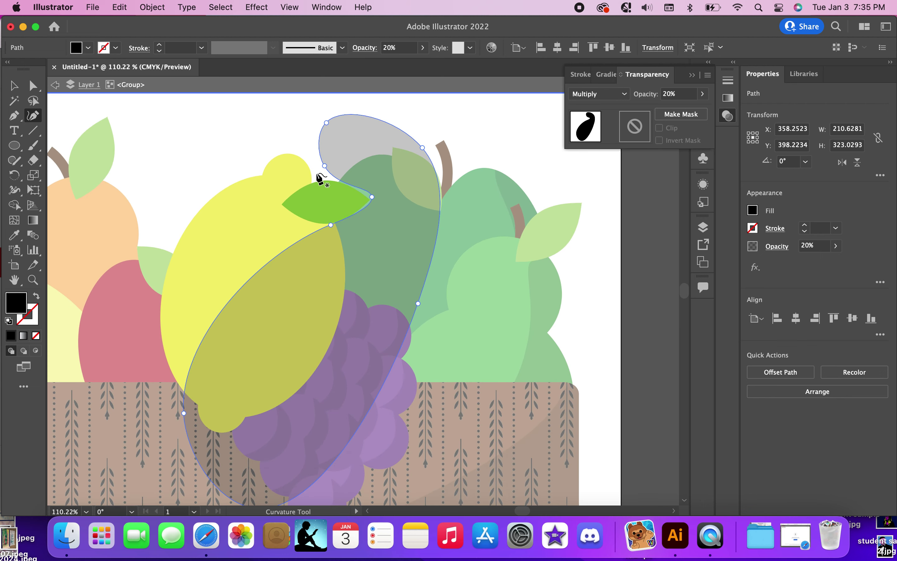
{"action": "key", "text": "v"}
{"action": "left_click_drag", "start_coordinate": [136, 139], "coordinate": [499, 356]}
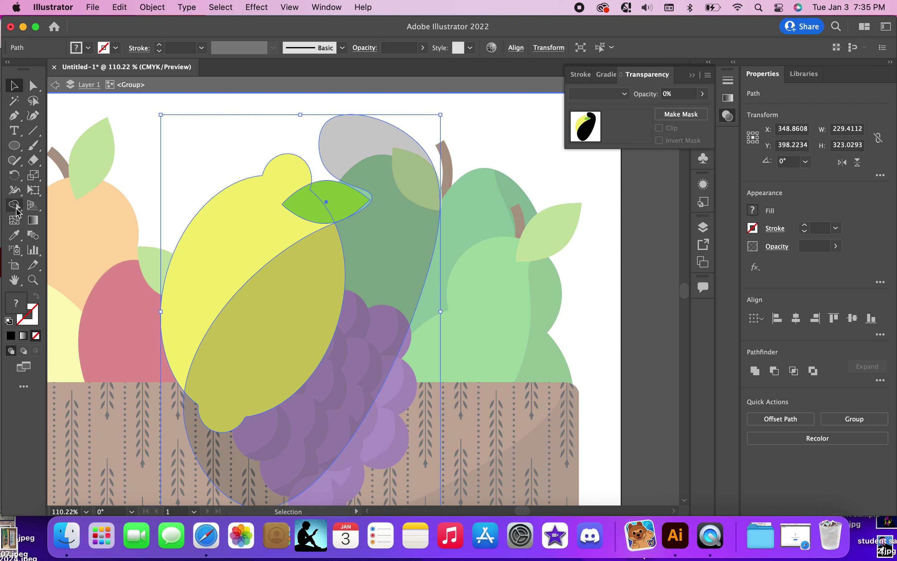
{"action": "left_click", "coordinate": [16, 207]}
{"action": "left_click", "coordinate": [363, 325], "text": "alt"}
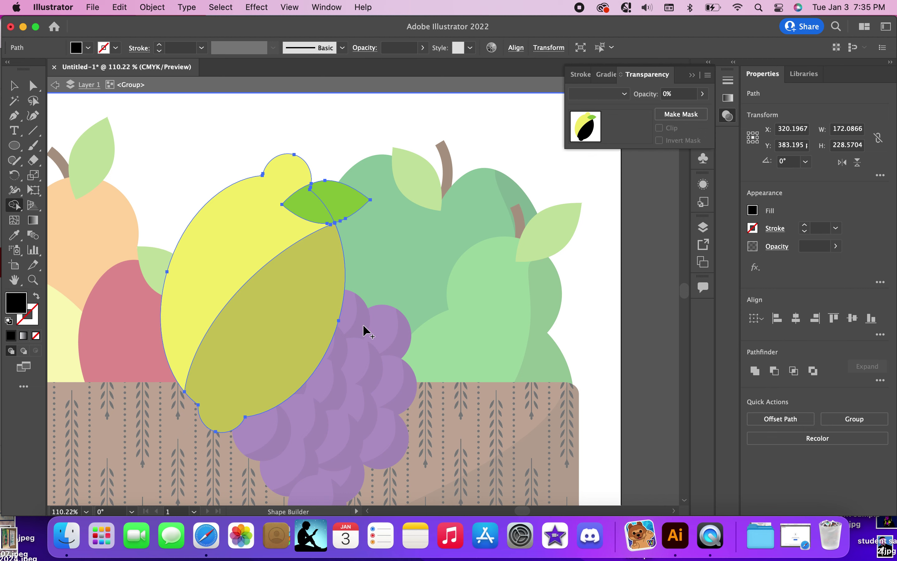
Step: Leave the center lemon's group and open the red apple's group in isolation for editing
{"action": "key", "text": "v"}
{"action": "double_click", "coordinate": [179, 144]}
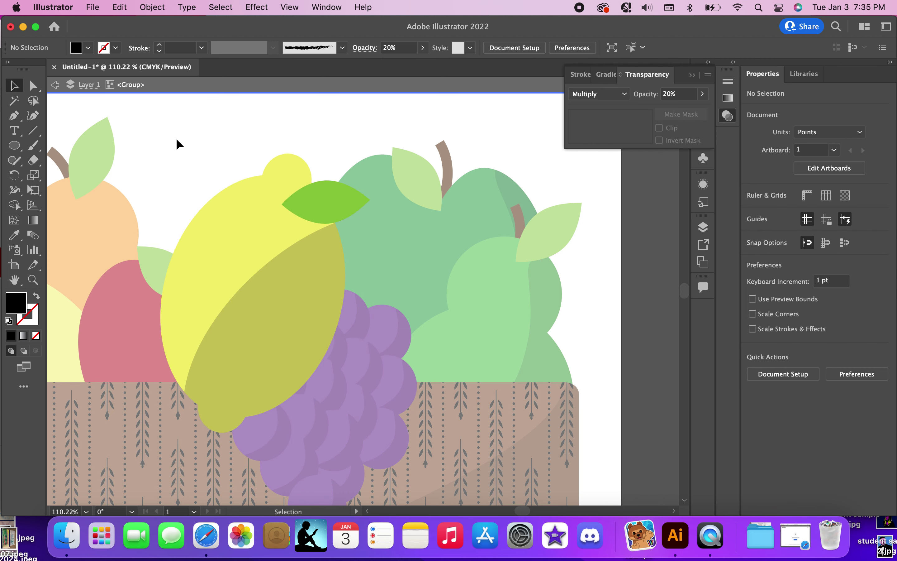
{"action": "double_click", "coordinate": [172, 331]}
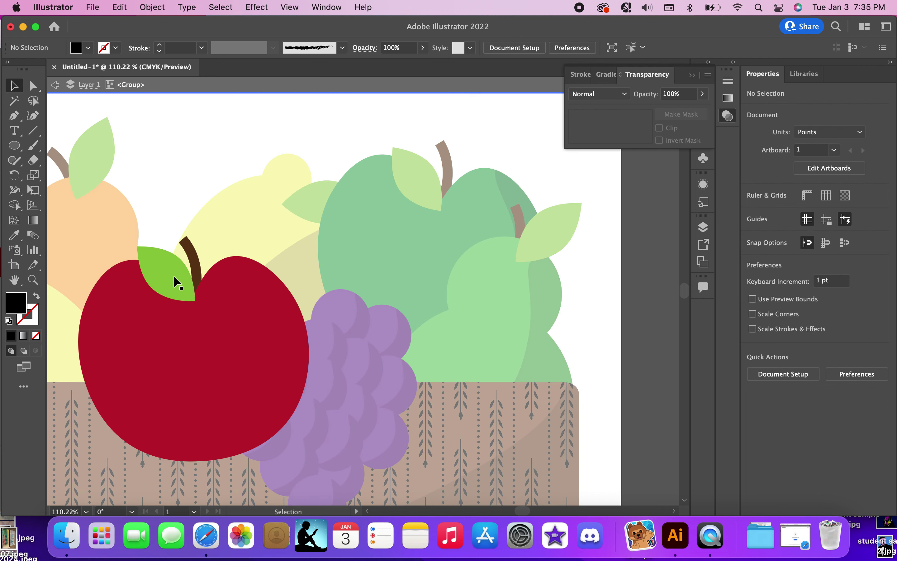
Step: Draw a closed black shadow shape with the Curvature tool across the red apple's lower right side, extending beyond its outline
{"action": "left_click", "coordinate": [33, 117]}
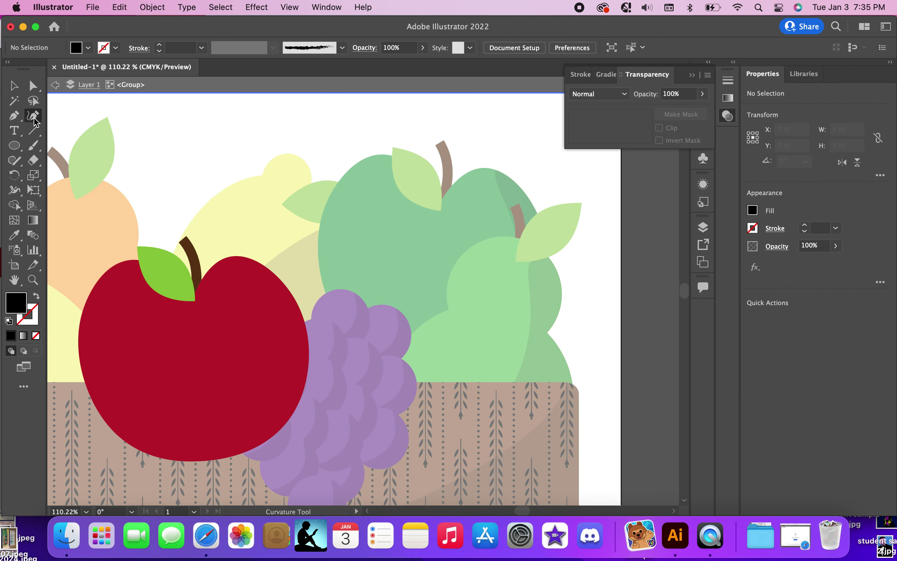
{"action": "left_click", "coordinate": [80, 432]}
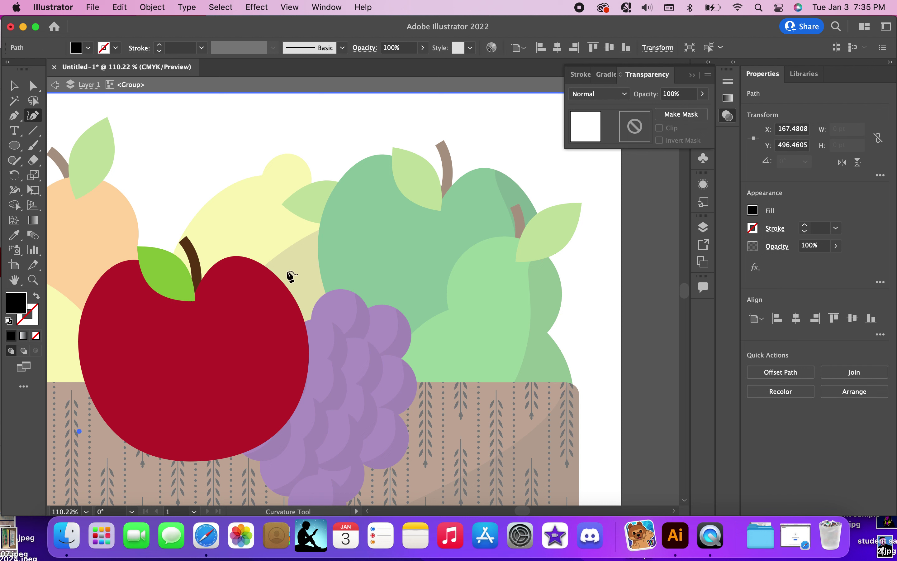
{"action": "mouse_move", "coordinate": [288, 272]}
{"action": "left_mouse_down"}
{"action": "mouse_move", "coordinate": [276, 254]}
{"action": "mouse_move", "coordinate": [299, 273]}
{"action": "left_mouse_up"}
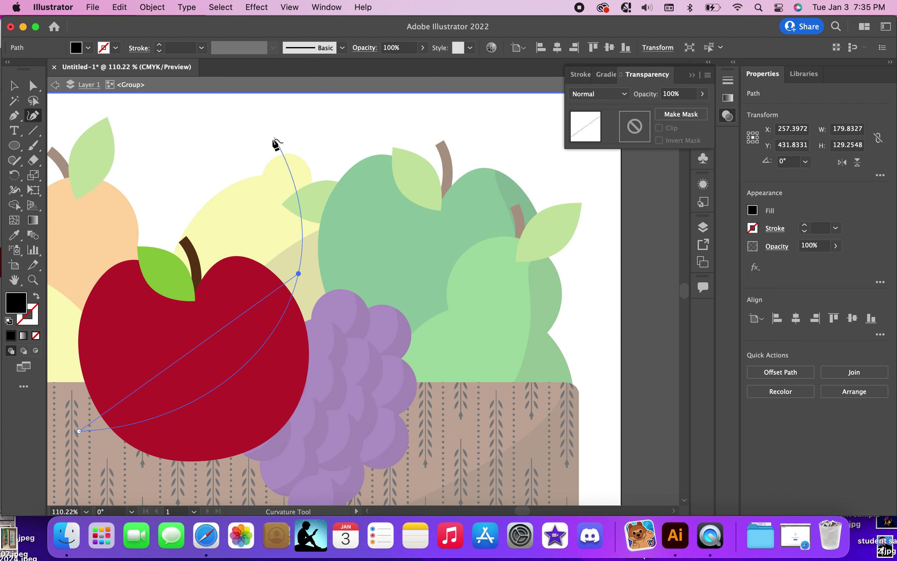
{"action": "left_click", "coordinate": [263, 147]}
{"action": "left_click", "coordinate": [426, 241]}
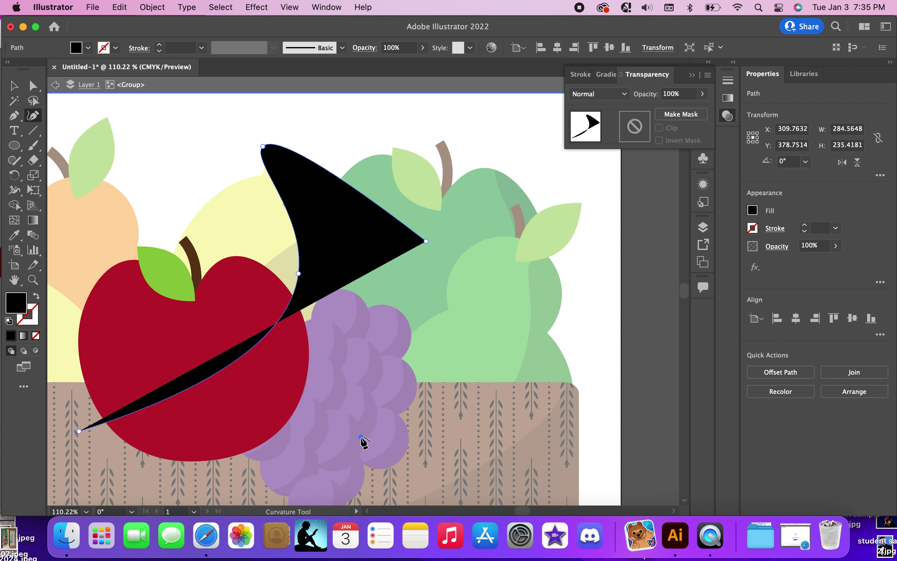
{"action": "left_click", "coordinate": [361, 436]}
{"action": "left_click", "coordinate": [193, 483]}
{"action": "left_click", "coordinate": [79, 431]}
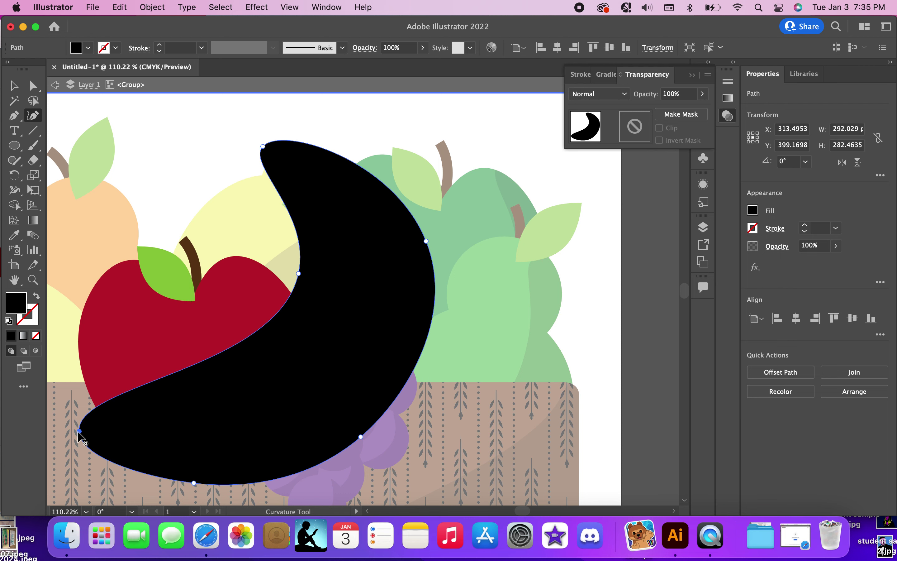
Step: Set the red apple's shadow shape to Multiply blending at 20% opacity
{"action": "left_click", "coordinate": [14, 85]}
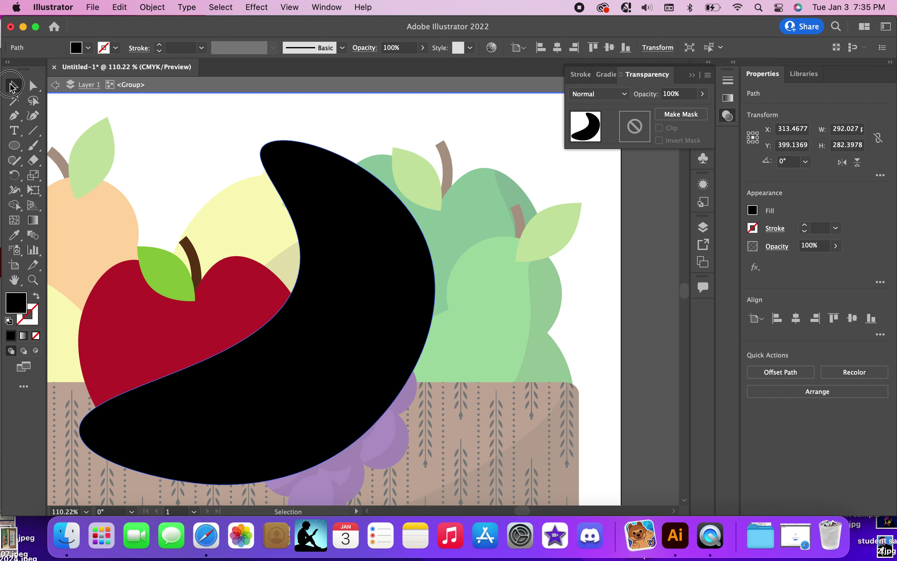
{"action": "left_click", "coordinate": [590, 95]}
{"action": "left_click", "coordinate": [608, 138]}
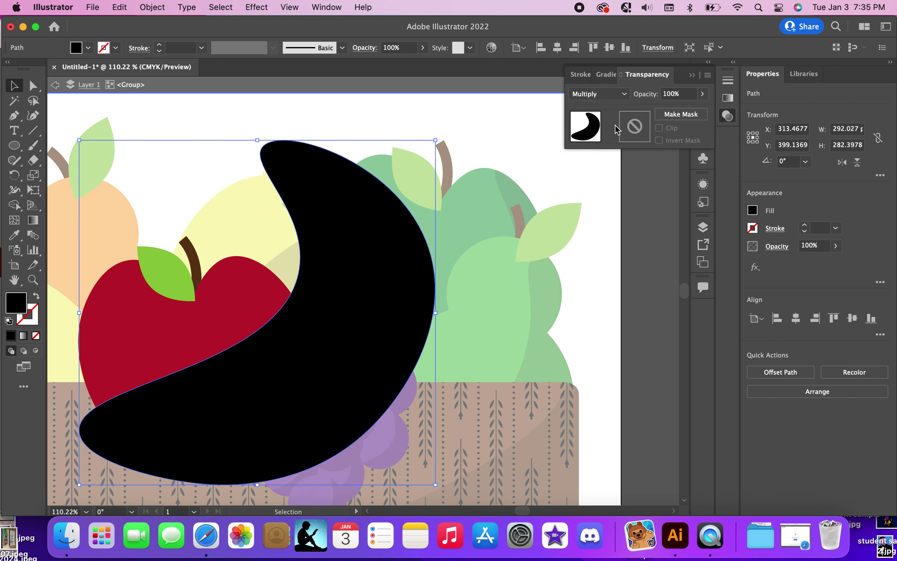
{"action": "left_click", "coordinate": [682, 97]}
{"action": "type", "text": "2"}
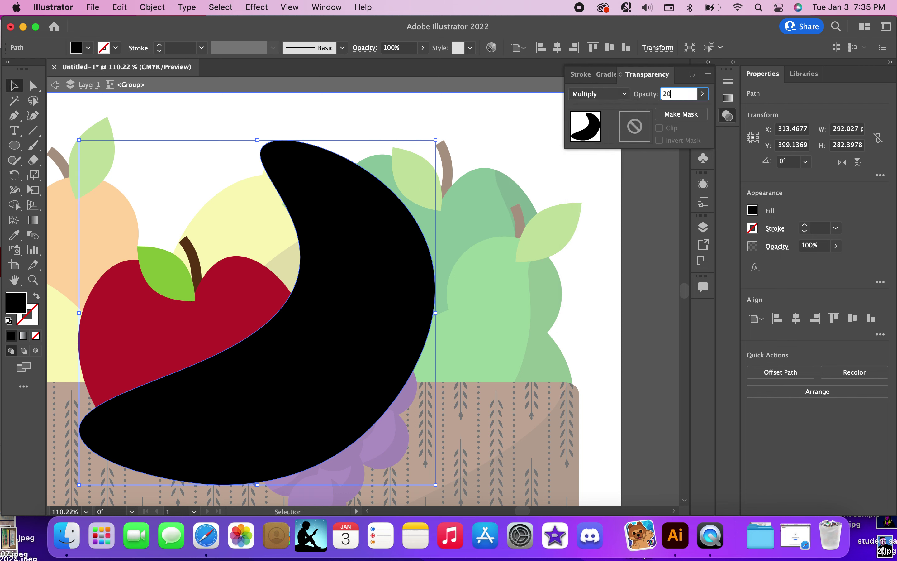
{"action": "type", "text": "0"}
{"action": "key", "text": "Return"}
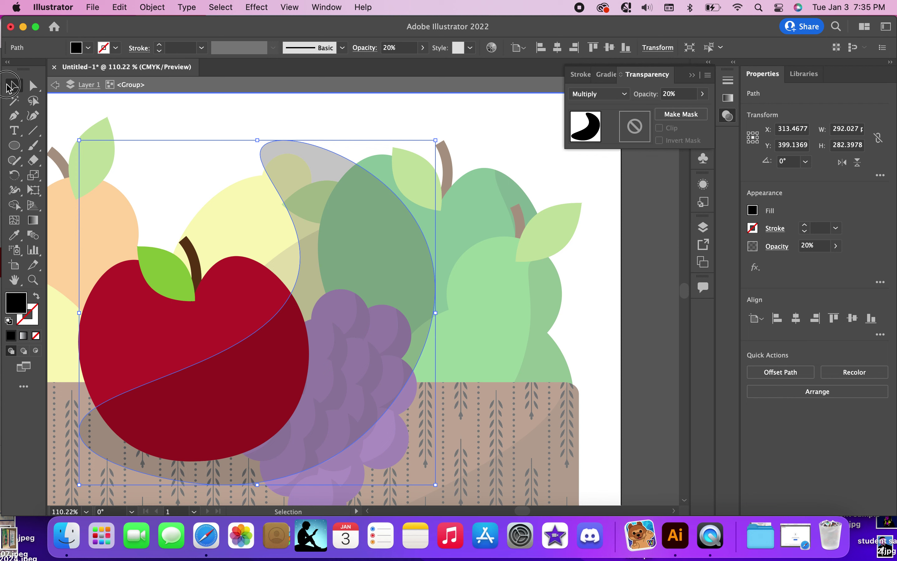
Step: Select all the red apple's pieces with the shadow and trim away the shadow outside the apple with the Shape Builder
{"action": "left_click", "coordinate": [176, 266], "text": "shift"}
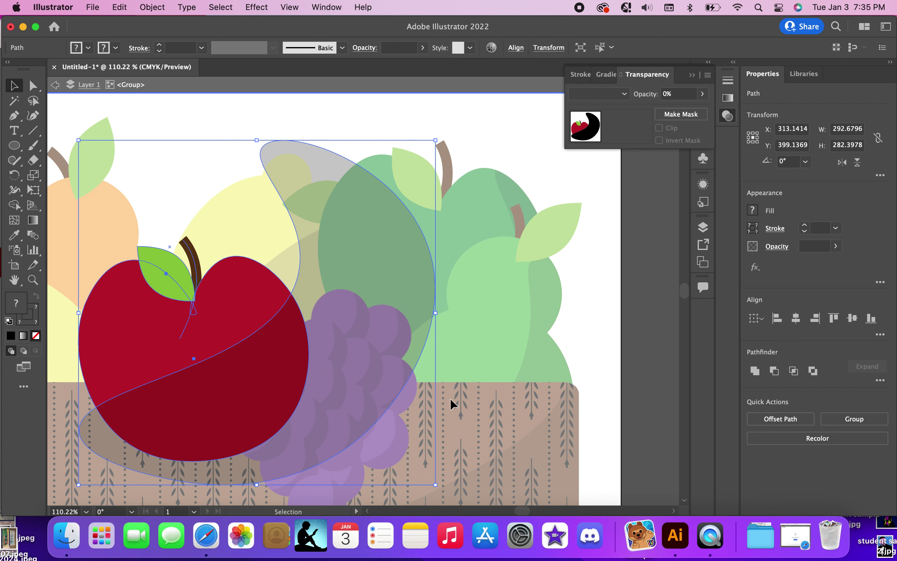
{"action": "left_click", "coordinate": [17, 204]}
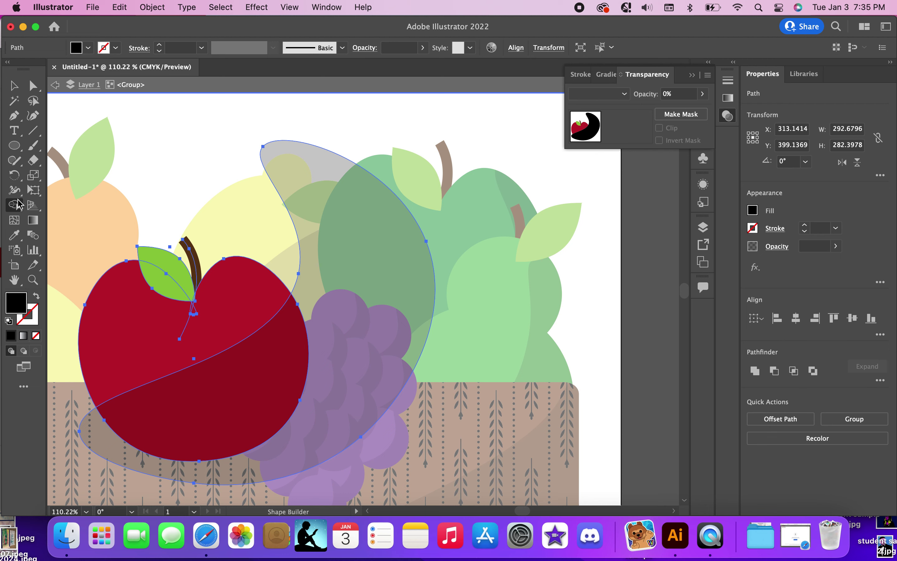
{"action": "left_click", "coordinate": [375, 292], "text": "alt"}
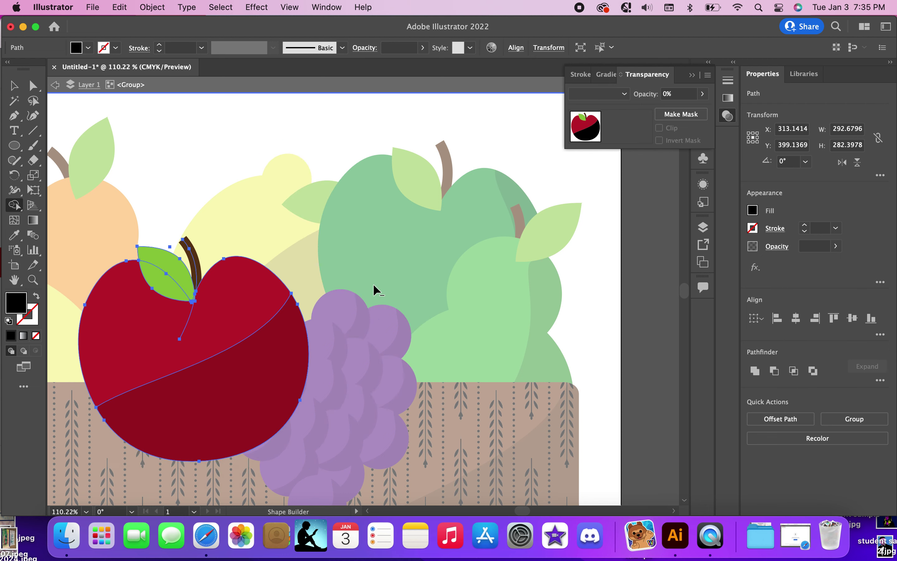
Step: Leave the red apple's group and select the orange pear's group behind it
{"action": "left_click", "coordinate": [15, 86]}
{"action": "left_click", "coordinate": [230, 166]}
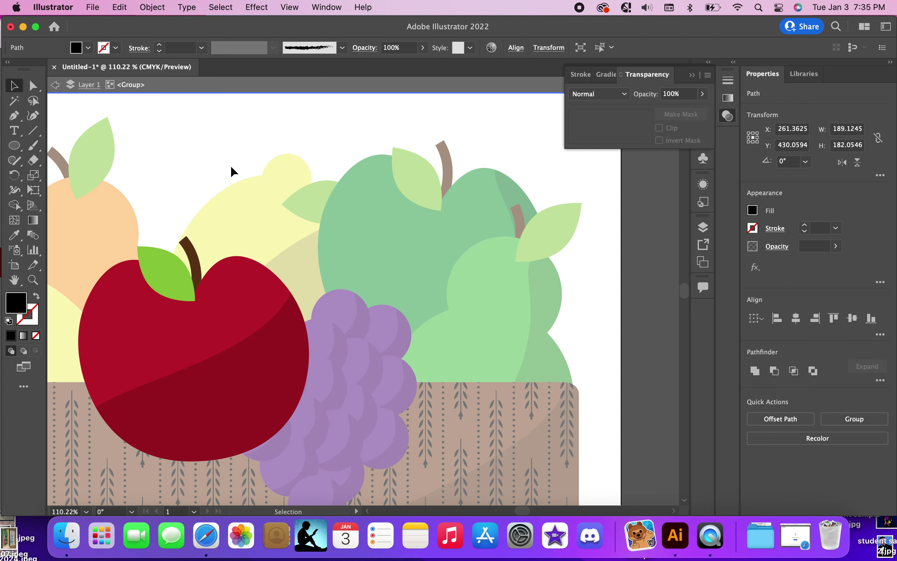
{"action": "scroll", "coordinate": [188, 231], "scroll_direction": "left", "scroll_amount": 10}
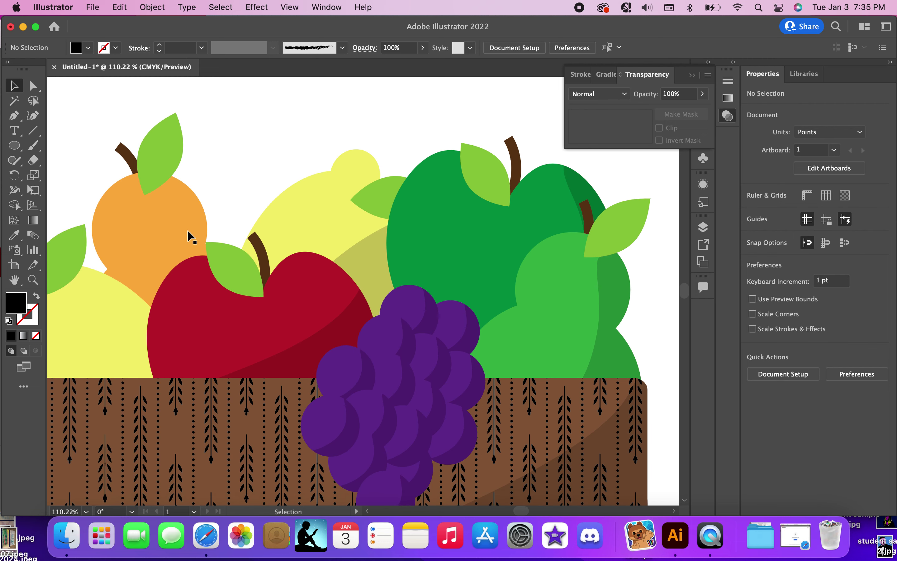
{"action": "scroll", "coordinate": [187, 230], "scroll_direction": "left", "scroll_amount": 1}
{"action": "left_click", "coordinate": [249, 229]}
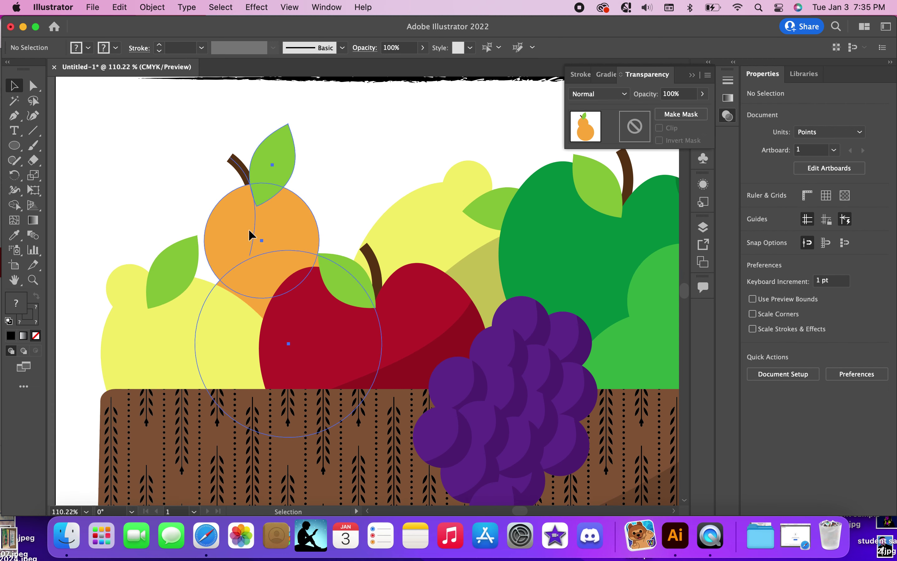
Step: Isolate the orange pear's group and start a Curvature path from just outside its upper left shoulder to its waist
{"action": "double_click", "coordinate": [238, 232]}
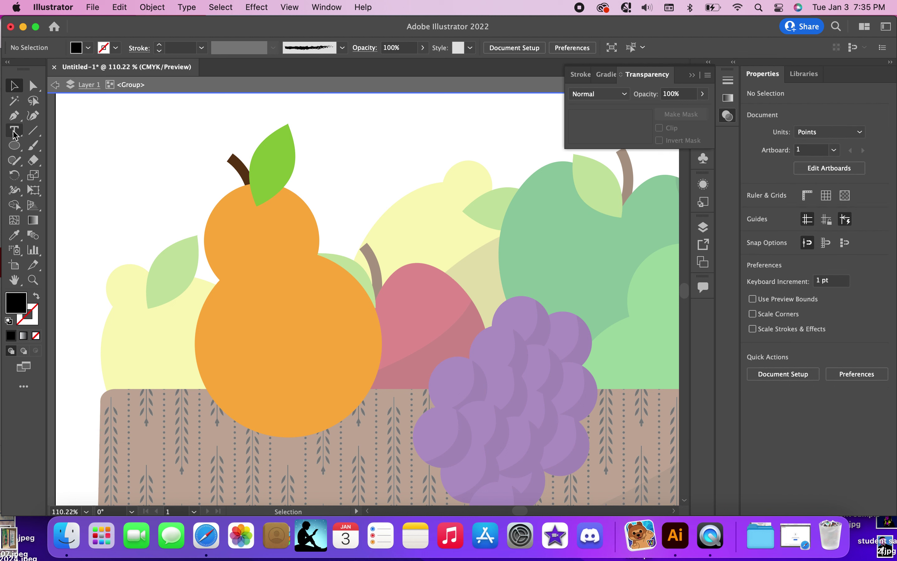
{"action": "left_click", "coordinate": [33, 115]}
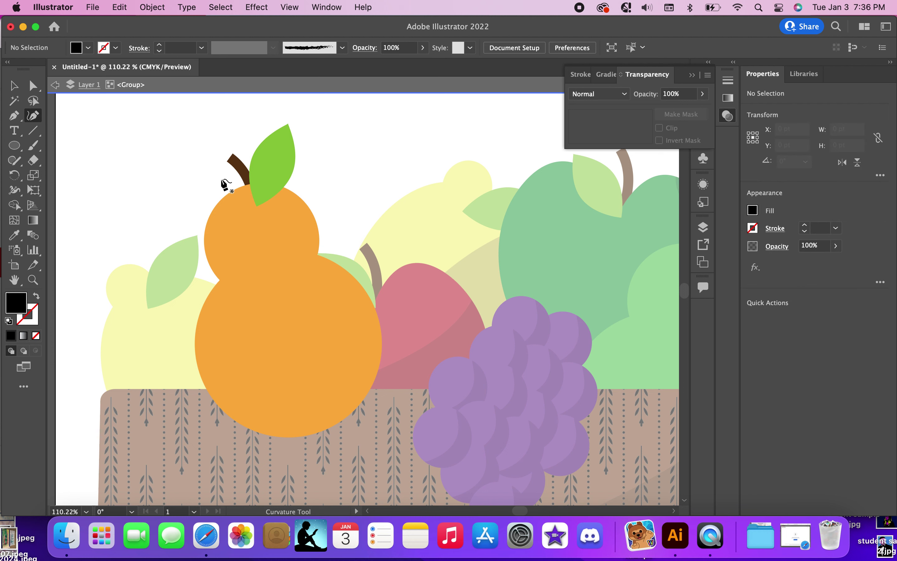
{"action": "left_click", "coordinate": [224, 182]}
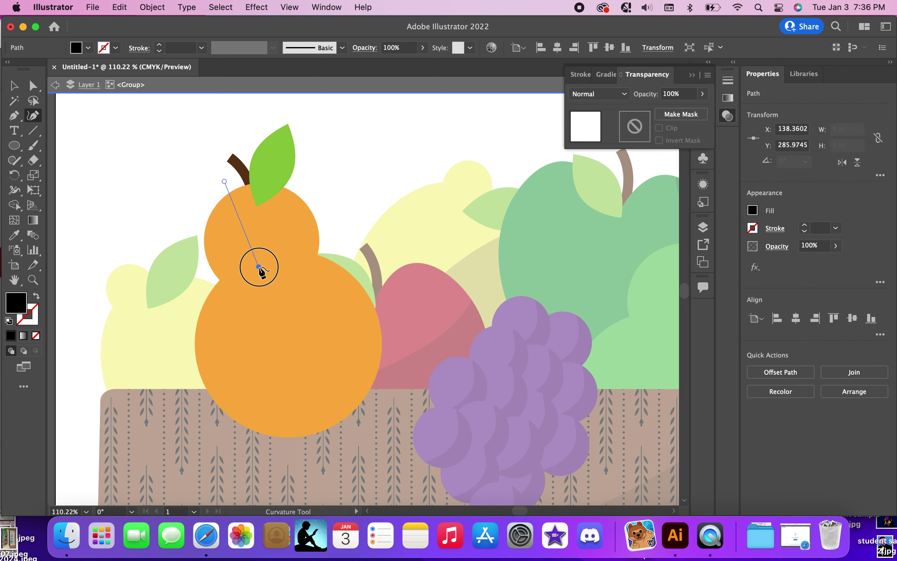
{"action": "left_click", "coordinate": [257, 276]}
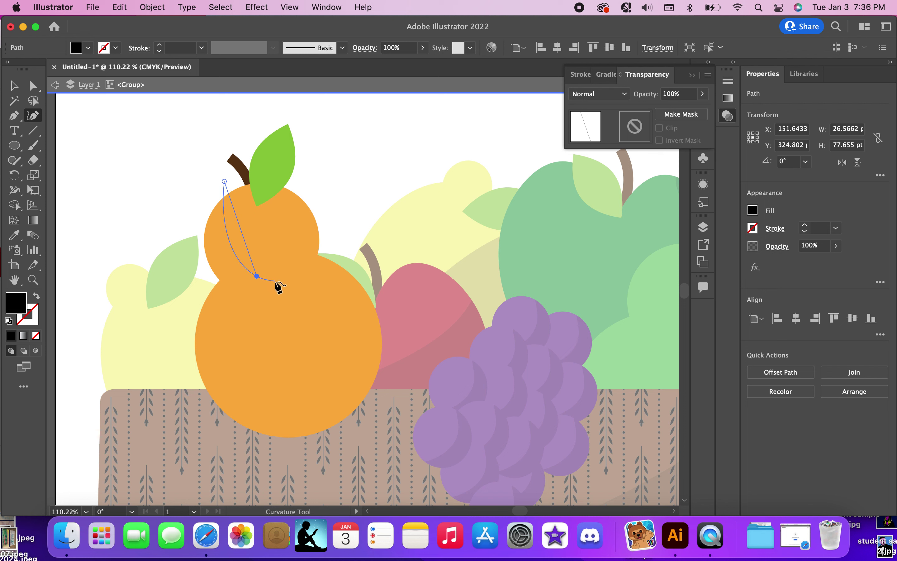
{"action": "left_click", "coordinate": [274, 280]}
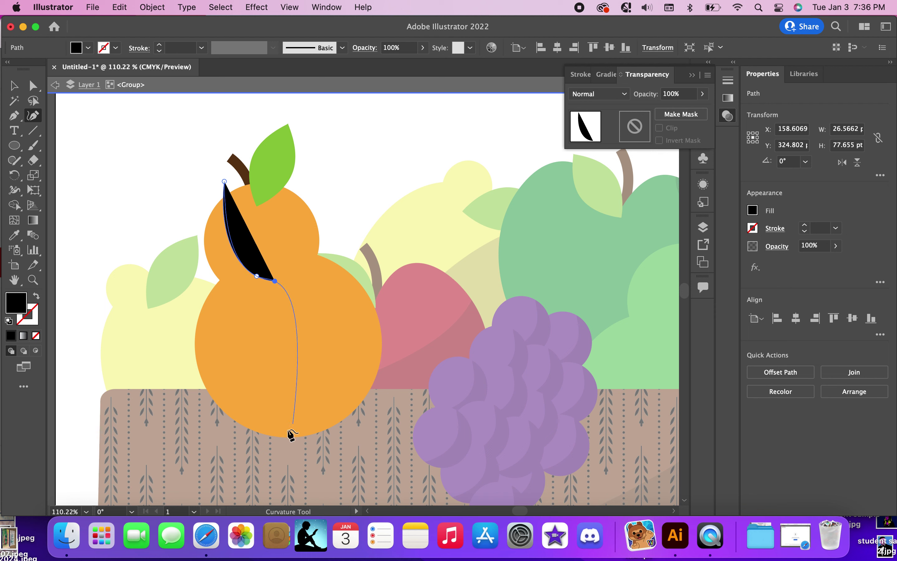
{"action": "left_click", "coordinate": [302, 449]}
{"action": "left_click_drag", "start_coordinate": [301, 450], "coordinate": [153, 284]}
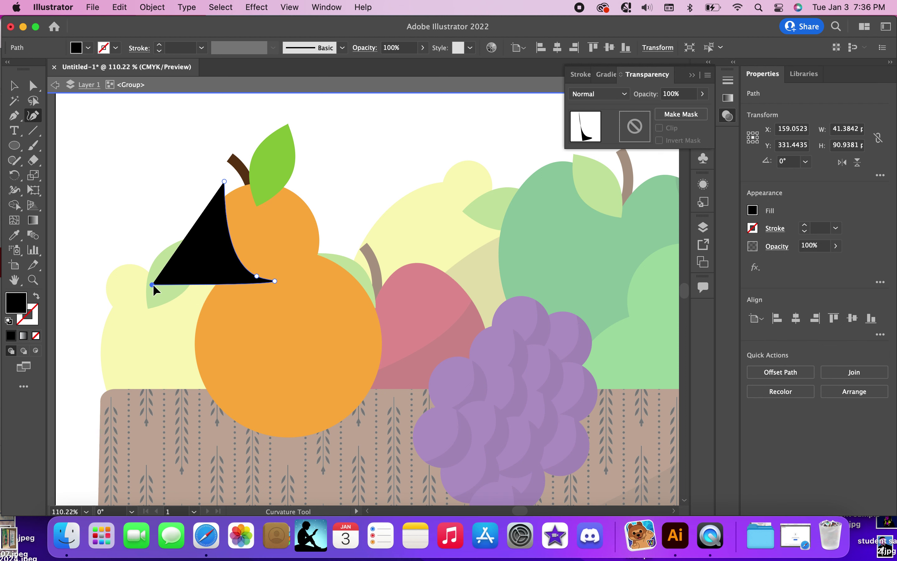
{"action": "left_click", "coordinate": [183, 455]}
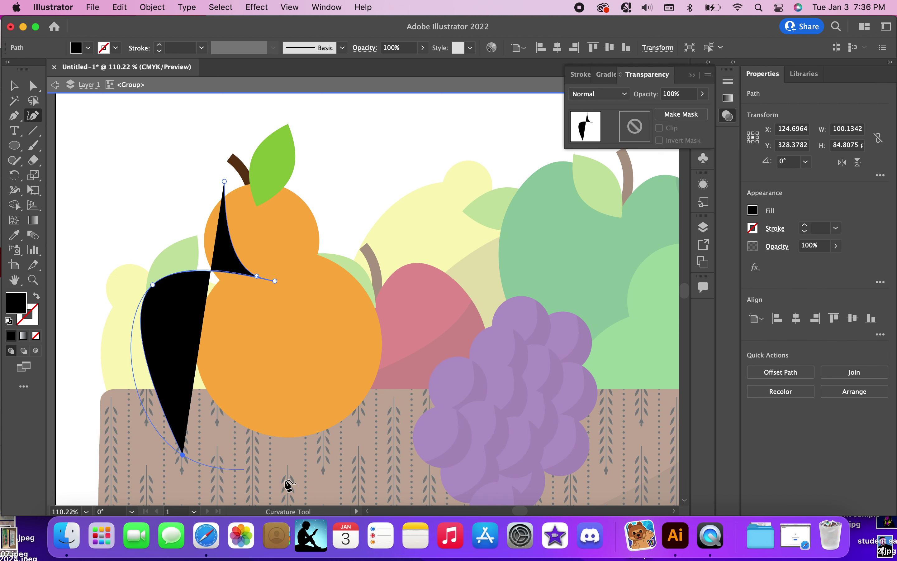
{"action": "left_click", "coordinate": [367, 473]}
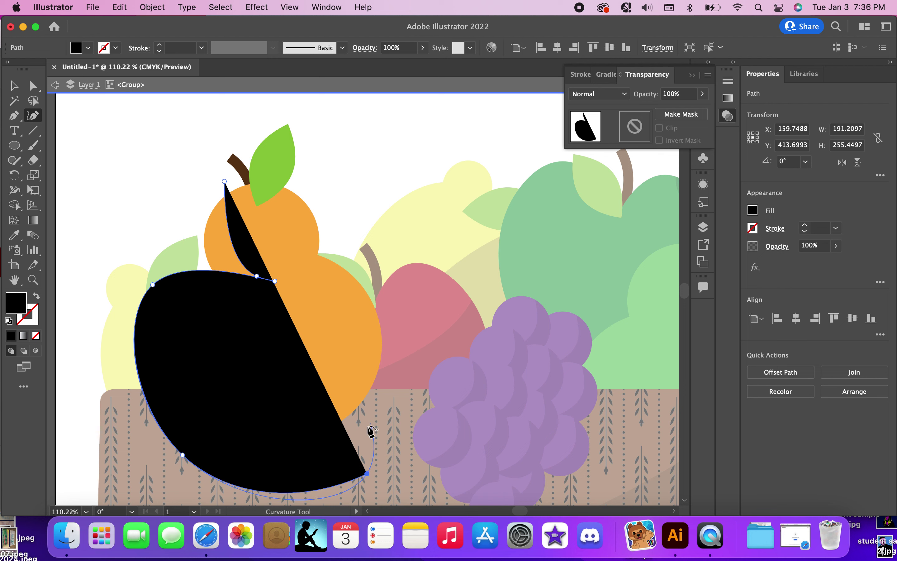
{"action": "left_click", "coordinate": [350, 423]}
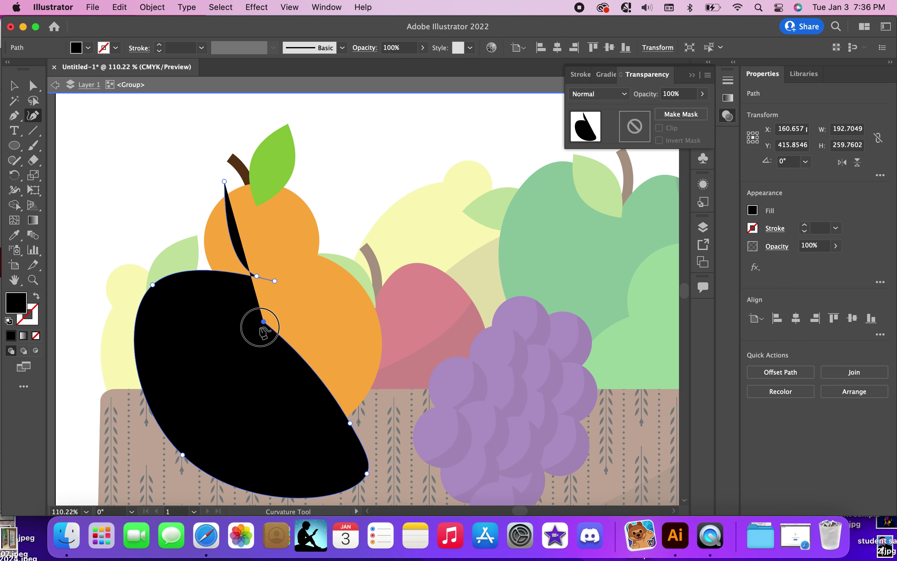
{"action": "key", "text": "super+z"}
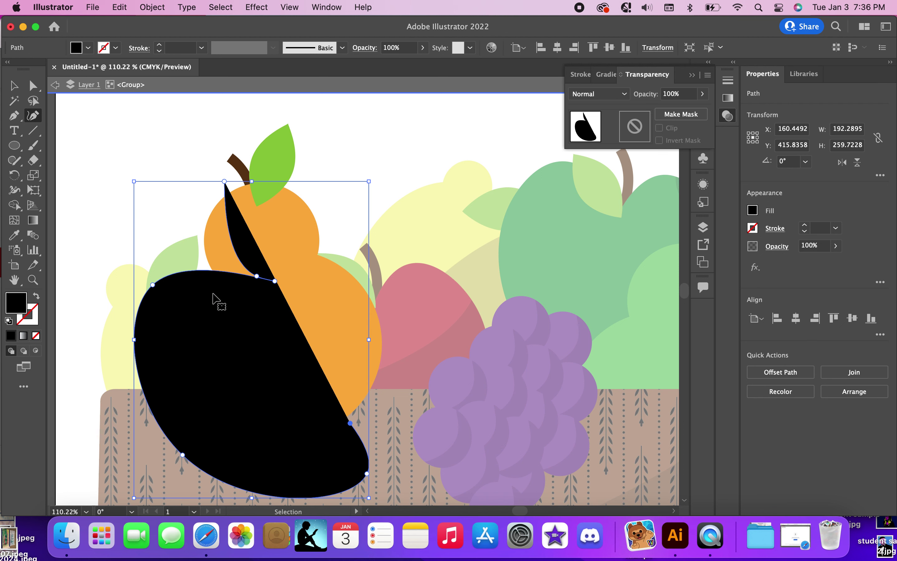
{"action": "key", "text": "super+z"}
{"action": "key", "text": "super+z"}
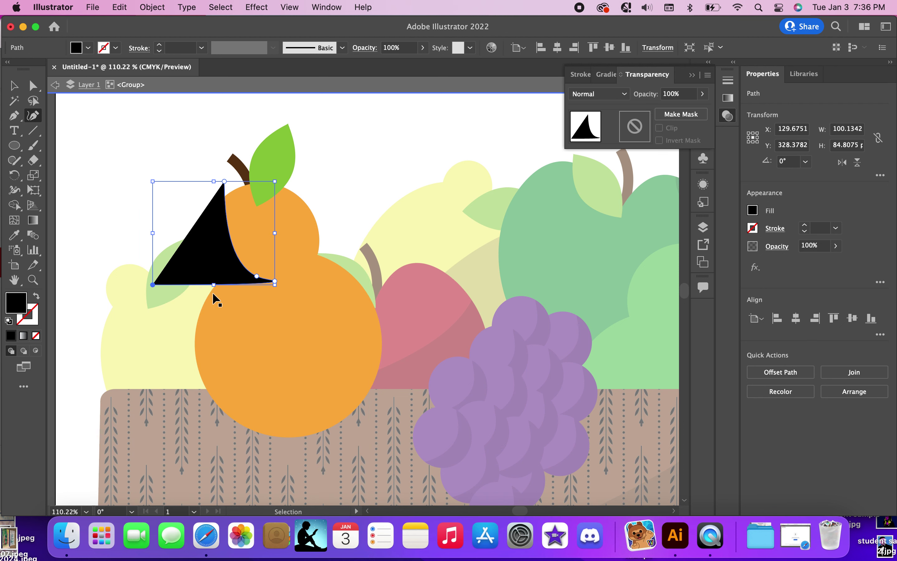
{"action": "key", "text": "super+z"}
{"action": "key", "text": "super+z"}
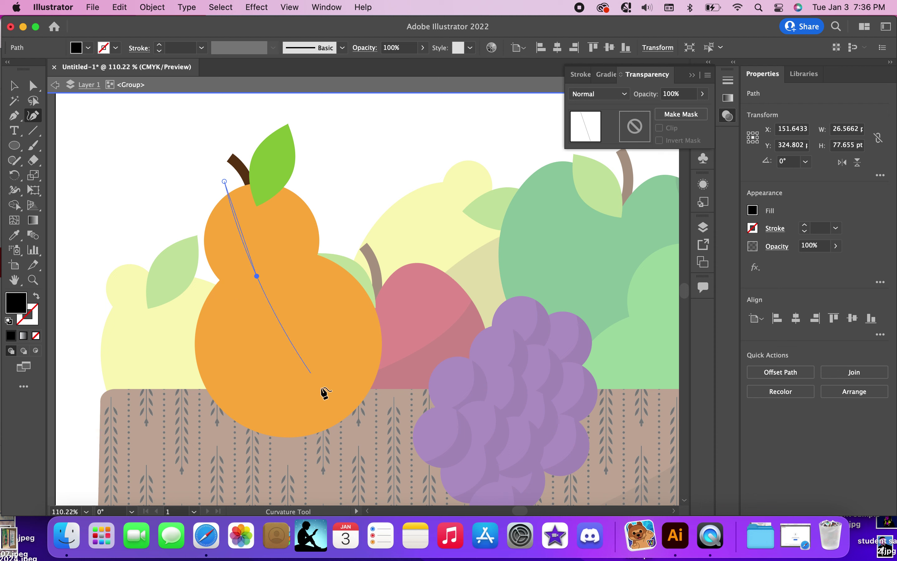
Step: Continue the Curvature path past the pear's lower right and close it around the pear's left side as a black shadow shape
{"action": "left_click", "coordinate": [355, 444]}
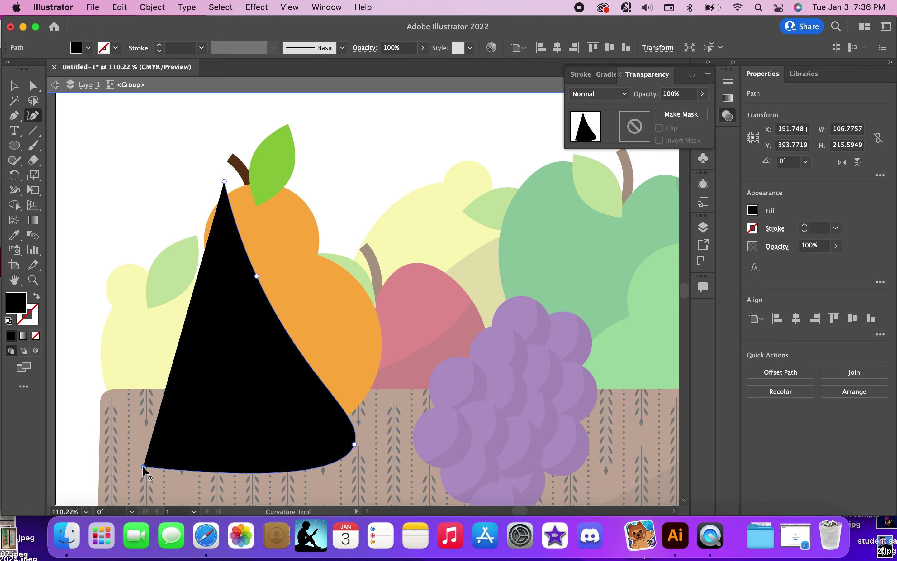
{"action": "left_click", "coordinate": [143, 466]}
{"action": "left_click", "coordinate": [83, 254]}
{"action": "left_click", "coordinate": [224, 181]}
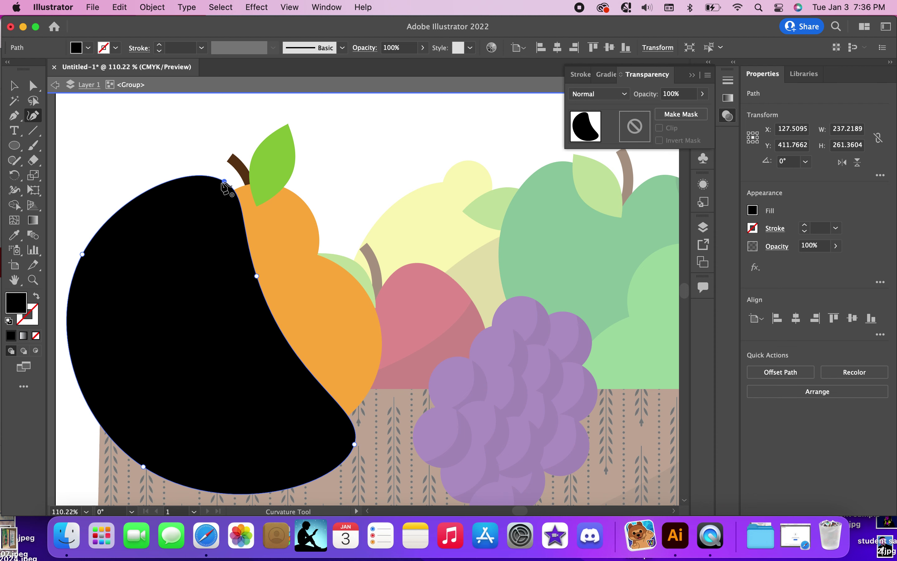
Step: Set the pear's shadow shape to Multiply blending at 20% opacity
{"action": "left_click", "coordinate": [582, 94]}
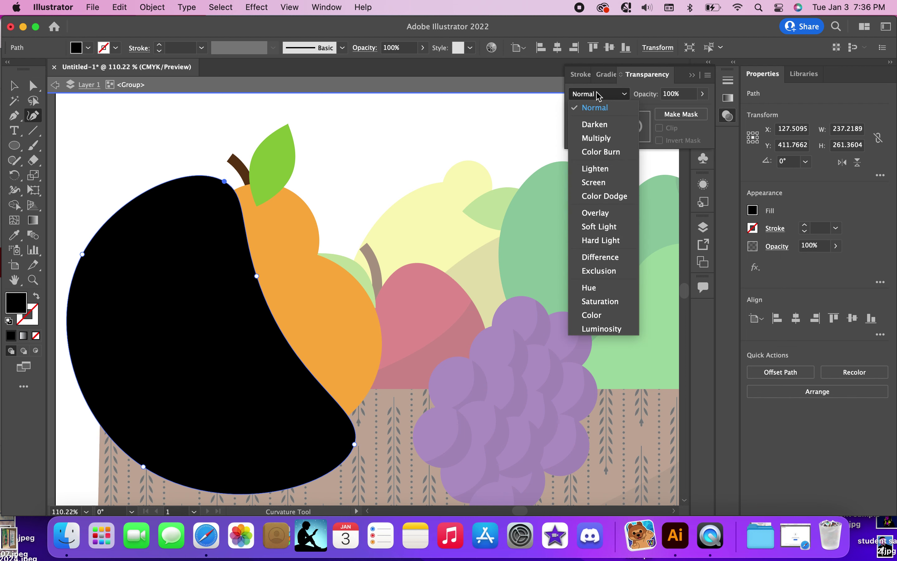
{"action": "left_click", "coordinate": [596, 139]}
{"action": "left_click", "coordinate": [684, 94]}
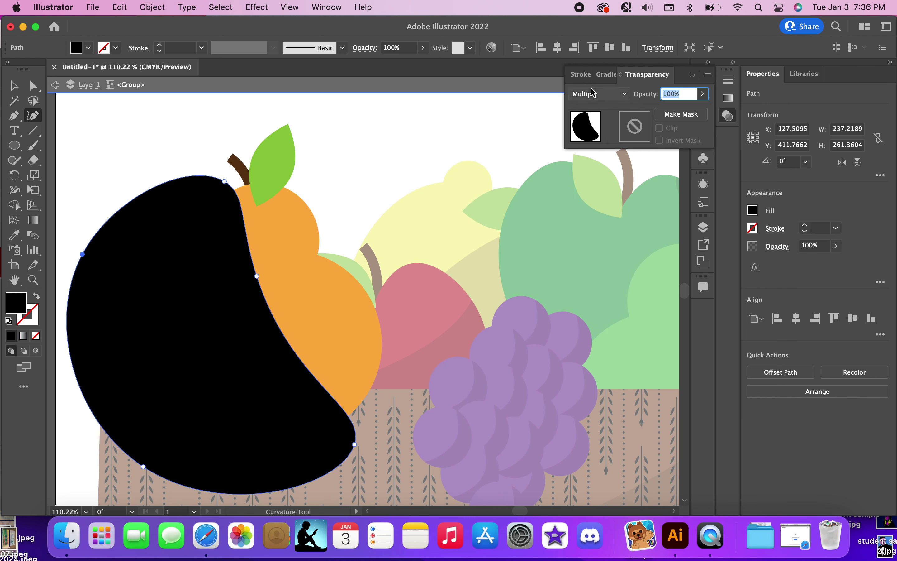
{"action": "type", "text": "20"}
{"action": "key", "text": "Return"}
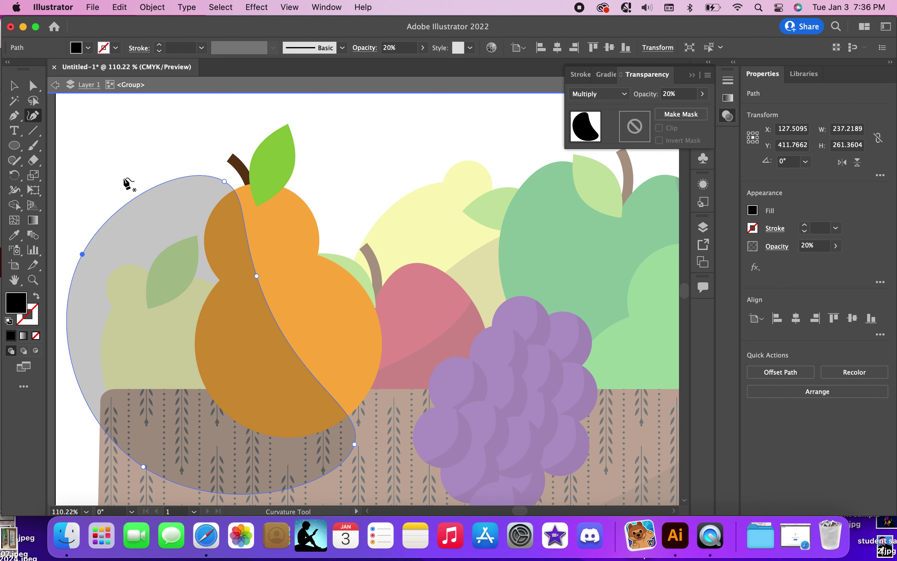
Step: Reshape the shadow's inner edge with extra curve points so it follows the pear's contour above and below the waist
{"action": "left_click_drag", "start_coordinate": [290, 341], "coordinate": [234, 365]}
{"action": "left_click_drag", "start_coordinate": [254, 236], "coordinate": [238, 246]}
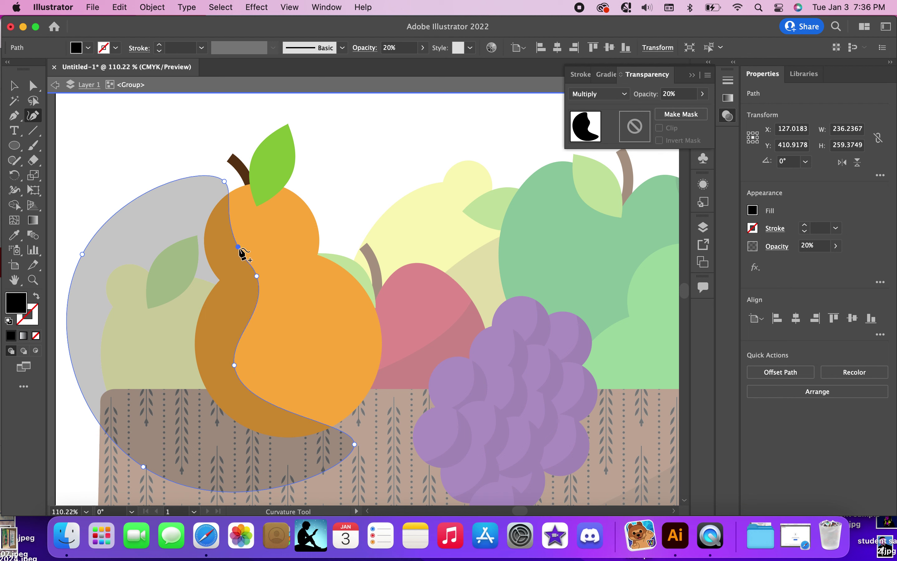
{"action": "left_click_drag", "start_coordinate": [260, 302], "coordinate": [238, 296]}
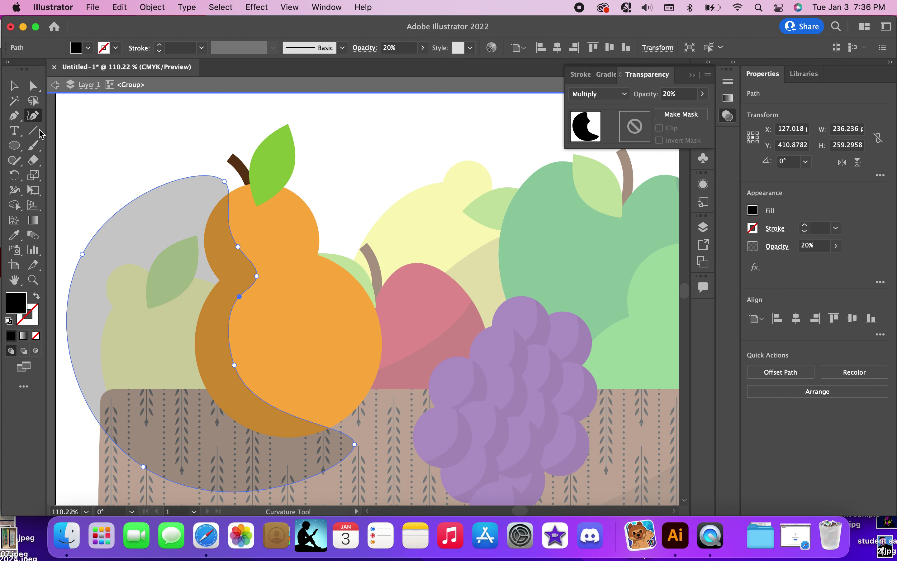
Step: Select all the pear's pieces with the shadow, trim away the shadow outside the pear with the Shape Builder, and leave the group
{"action": "key", "text": "v"}
{"action": "left_click_drag", "start_coordinate": [116, 146], "coordinate": [431, 445]}
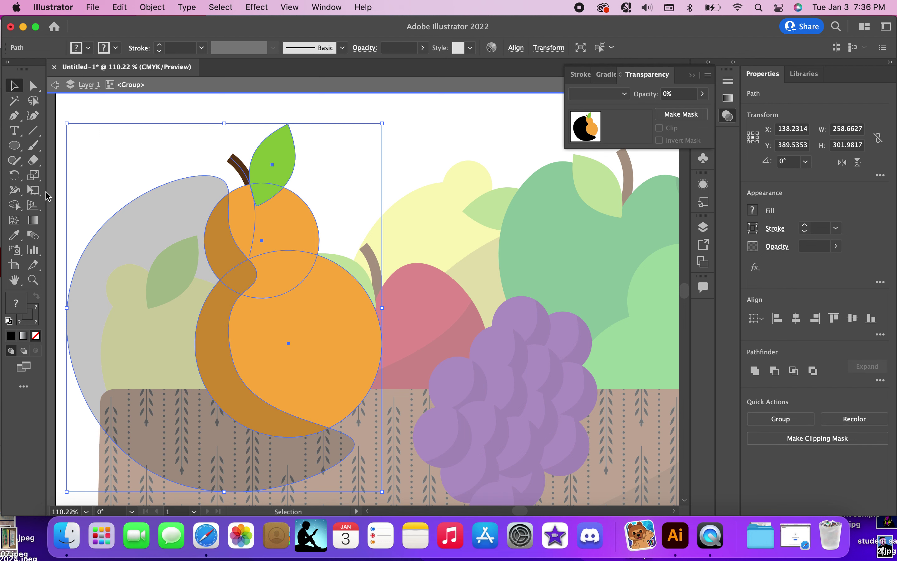
{"action": "left_click", "coordinate": [14, 205]}
{"action": "left_click", "coordinate": [156, 261], "text": "alt"}
{"action": "key", "text": "v"}
{"action": "double_click", "coordinate": [121, 166]}
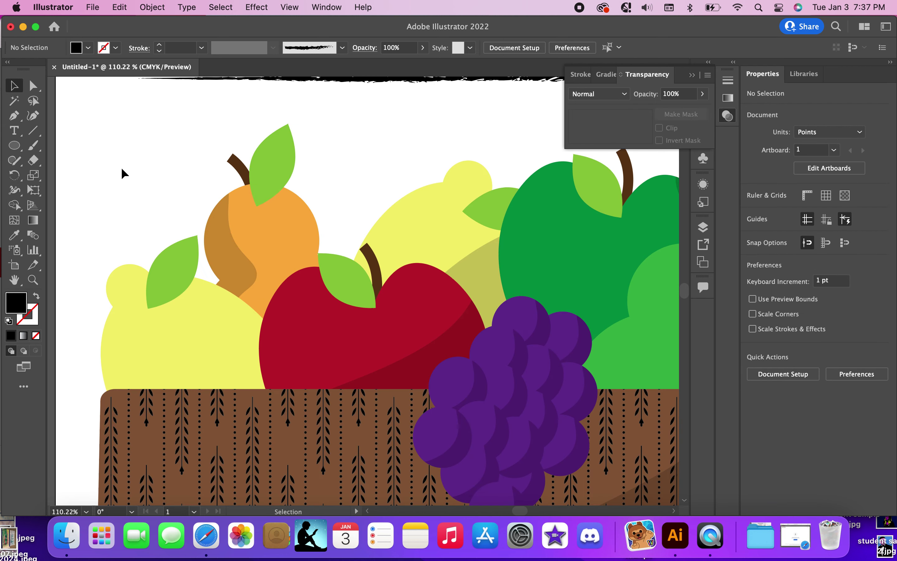
Step: Isolate the front left lemon's group and start a Curvature path just outside the lemon's upper left tip
{"action": "left_click", "coordinate": [211, 349]}
{"action": "double_click", "coordinate": [211, 349]}
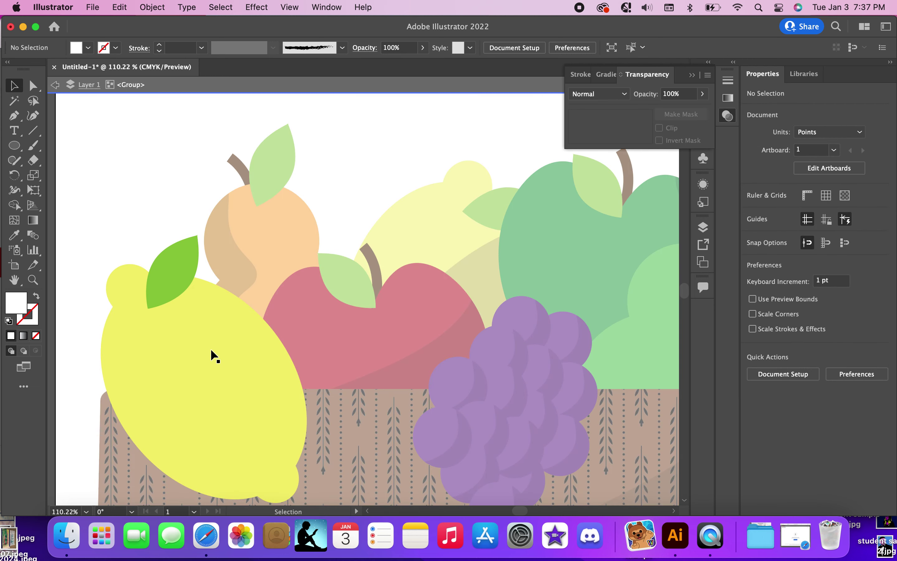
{"action": "left_click", "coordinate": [33, 117]}
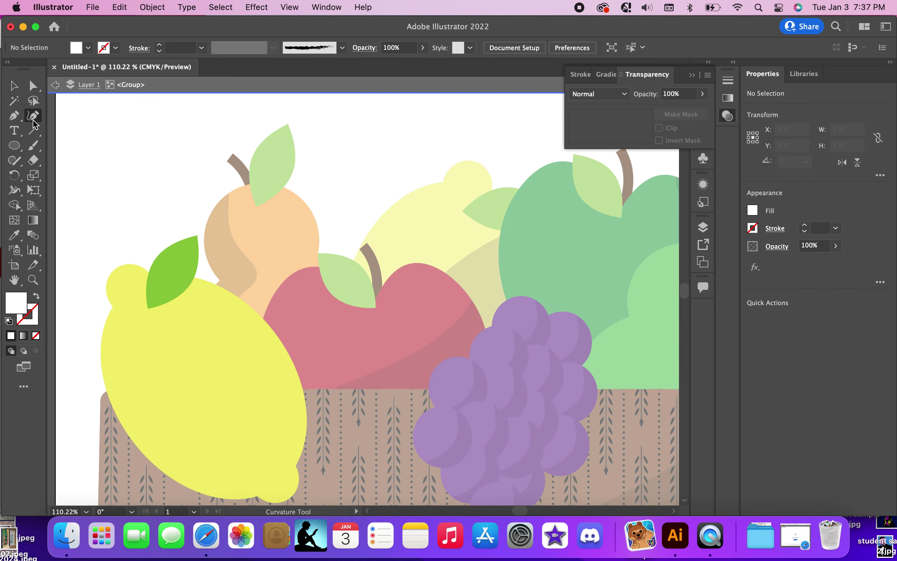
{"action": "left_click", "coordinate": [105, 263]}
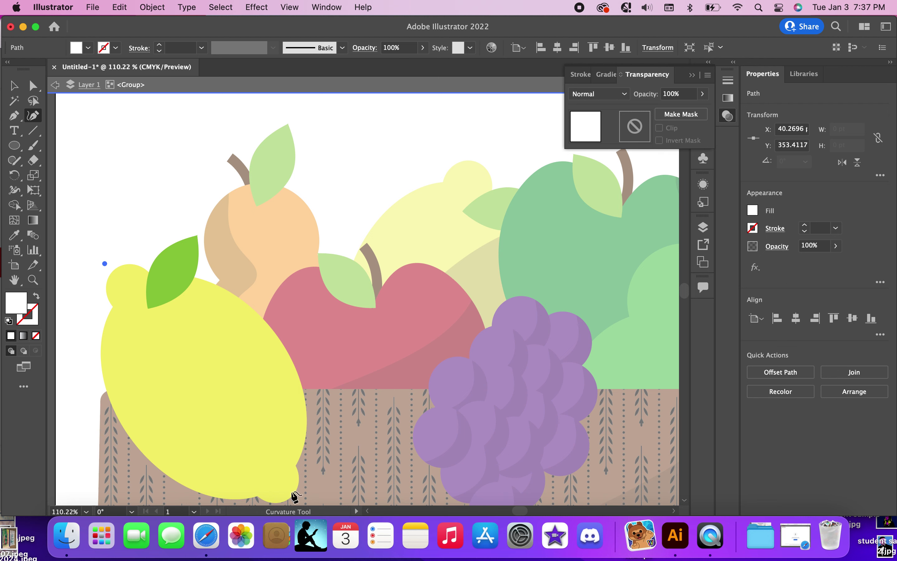
{"action": "left_click", "coordinate": [152, 276]}
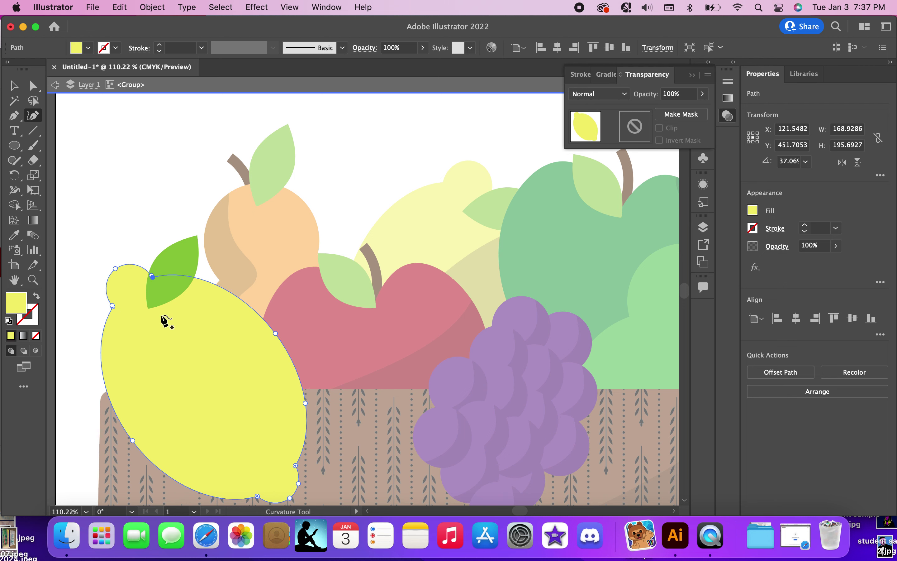
{"action": "left_click", "coordinate": [110, 261]}
Step: Draw a closed Curvature shape from the lemon's upper tip past its lower tip and back around below and left of it
{"action": "scroll", "coordinate": [331, 464], "scroll_direction": "down", "scroll_amount": 3}
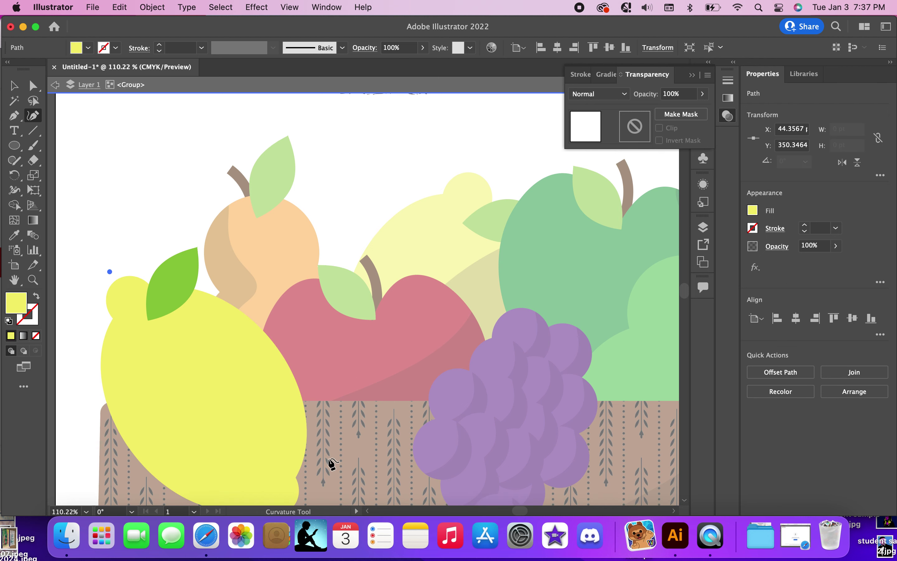
{"action": "scroll", "coordinate": [331, 465], "scroll_direction": "down", "scroll_amount": 5}
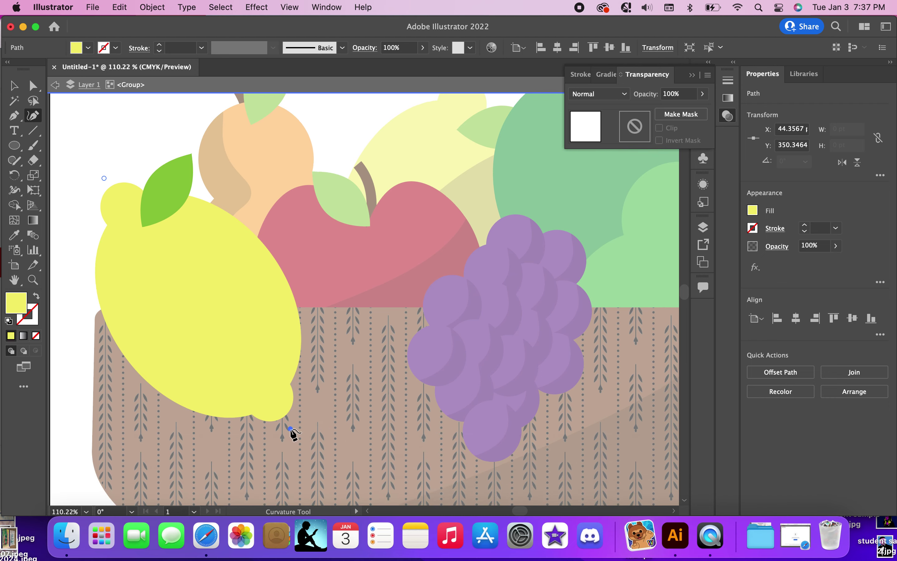
{"action": "left_click", "coordinate": [290, 428]}
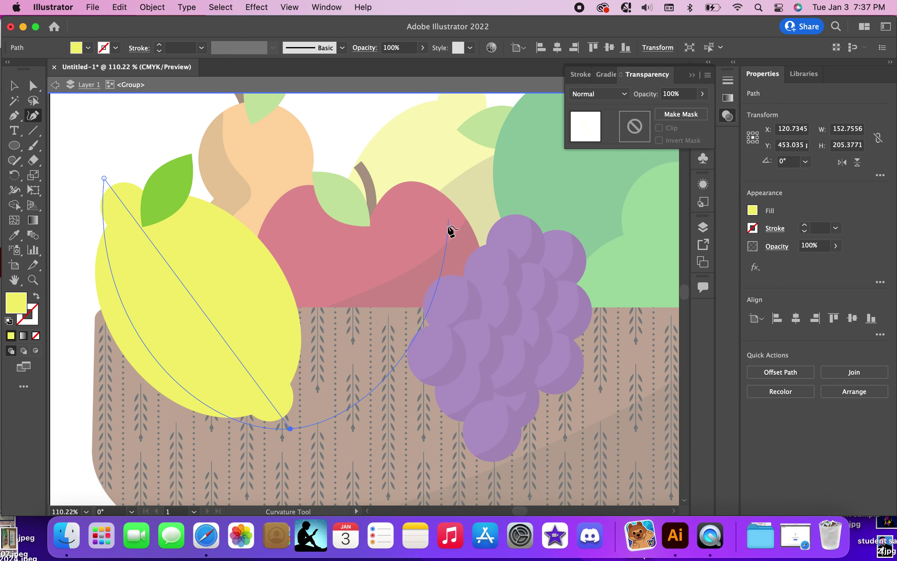
{"action": "left_click", "coordinate": [400, 263]}
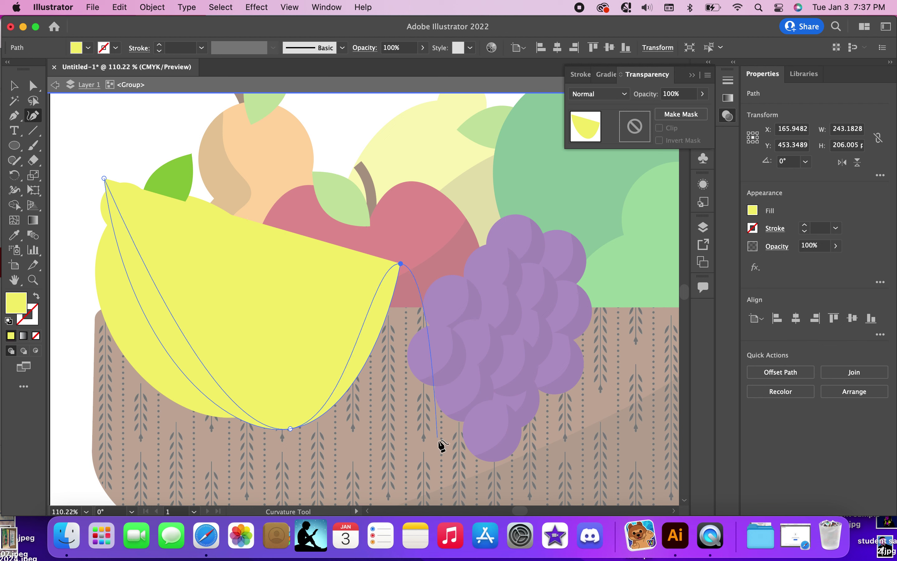
{"action": "left_click", "coordinate": [438, 440]}
{"action": "left_click", "coordinate": [222, 486]}
{"action": "left_click", "coordinate": [82, 407]}
{"action": "left_click", "coordinate": [71, 265]}
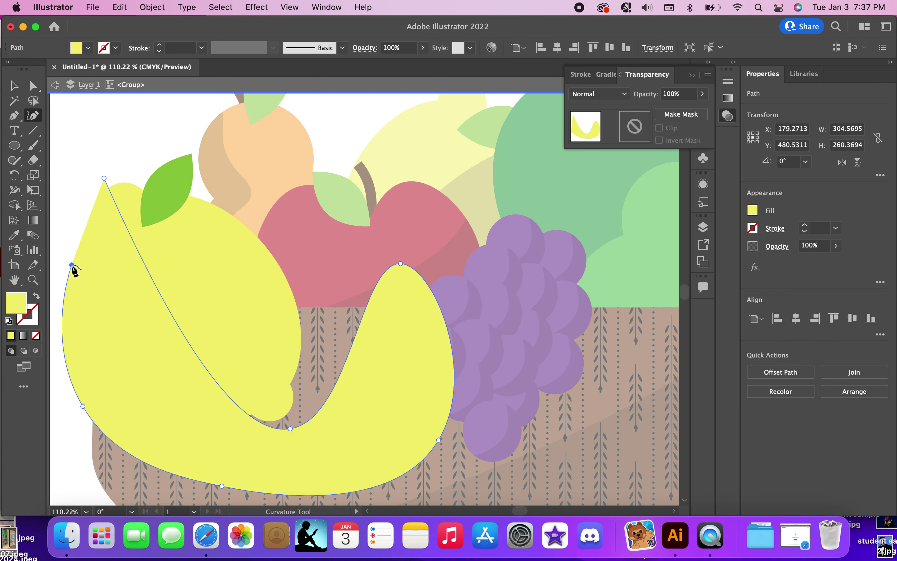
{"action": "left_click", "coordinate": [105, 178]}
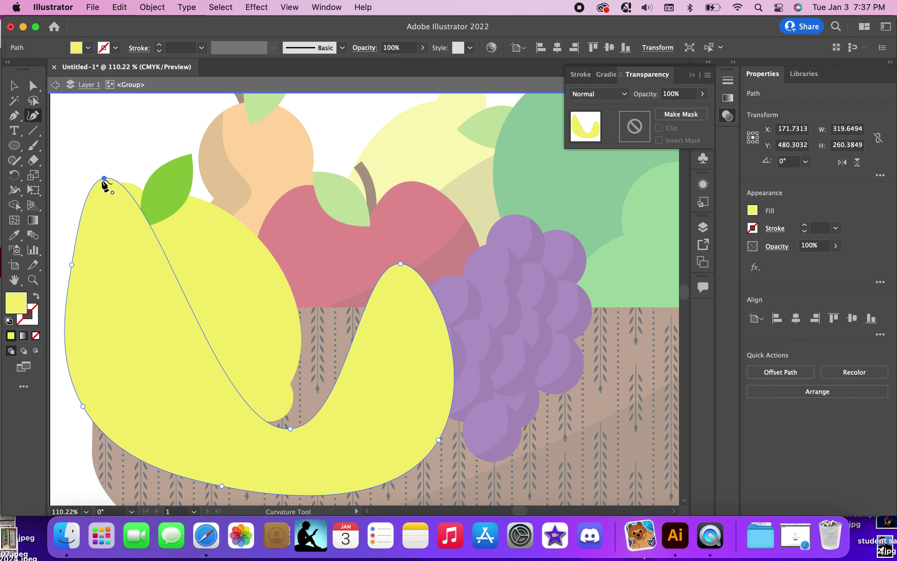
Step: Fill the lemon's shadow shape with black and set it to Multiply blending at 20% opacity
{"action": "left_click", "coordinate": [753, 210]}
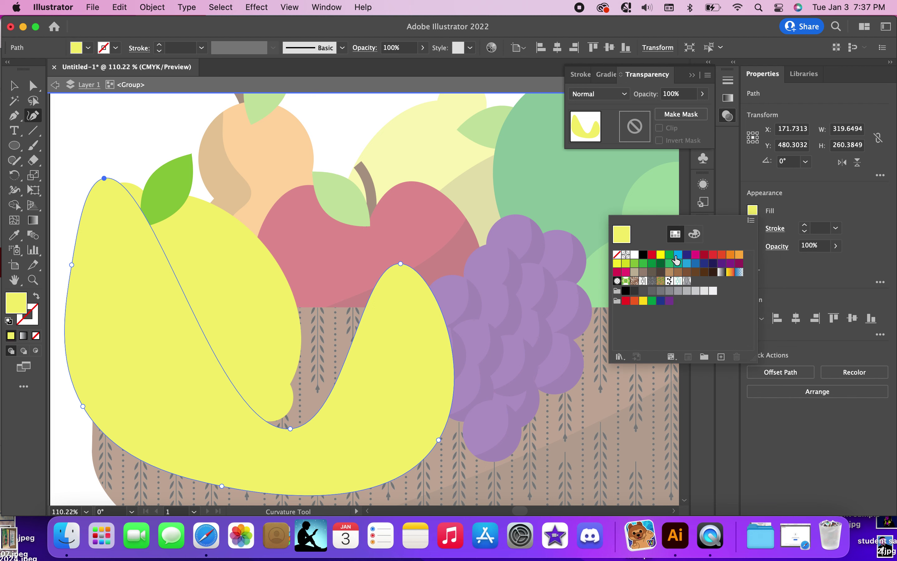
{"action": "left_click", "coordinate": [643, 255]}
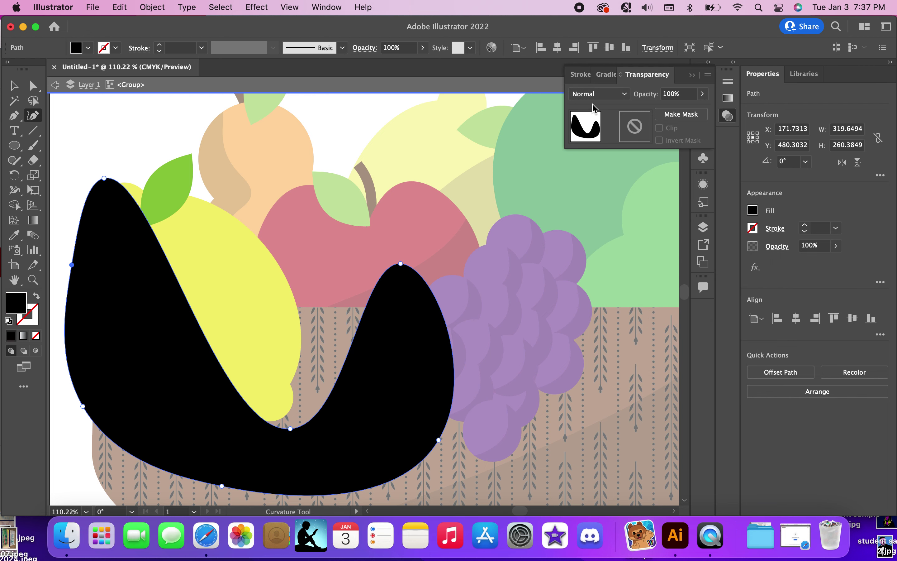
{"action": "left_click", "coordinate": [592, 95]}
{"action": "left_click", "coordinate": [597, 136]}
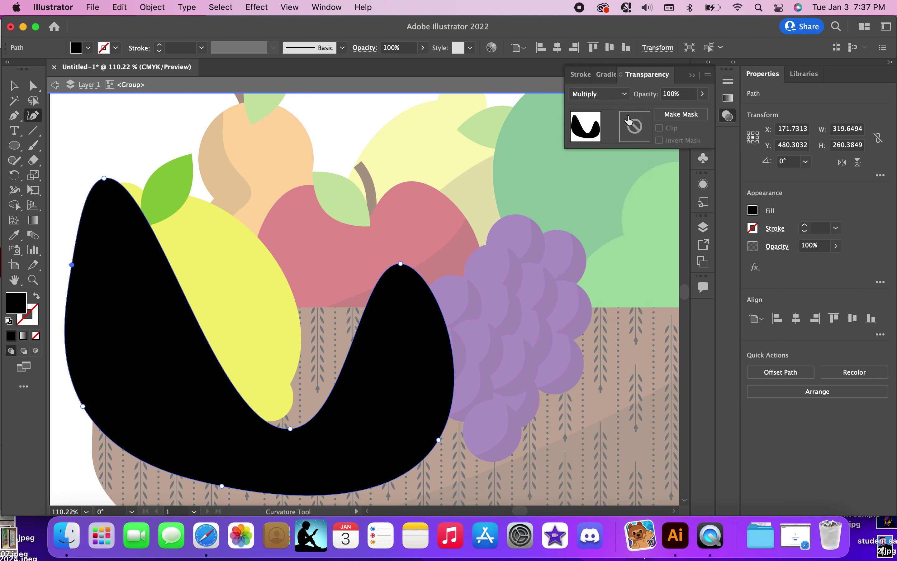
{"action": "left_click", "coordinate": [694, 96]}
{"action": "key", "text": "Return"}
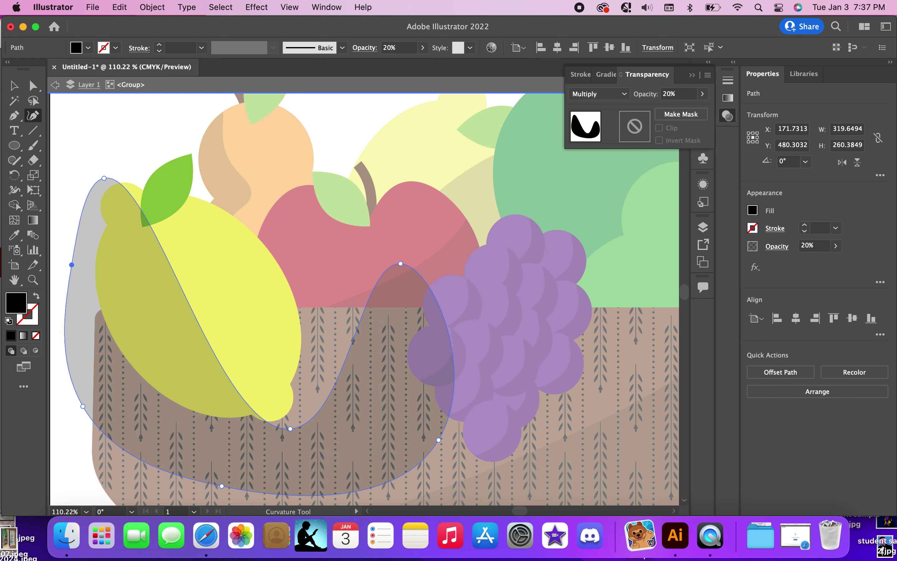
Step: Select the front left lemon's body and leaf with the shadow and trim away the shadow outside the lemon with the Shape Builder
{"action": "left_click", "coordinate": [14, 85]}
{"action": "left_click", "coordinate": [151, 206], "text": "shift"}
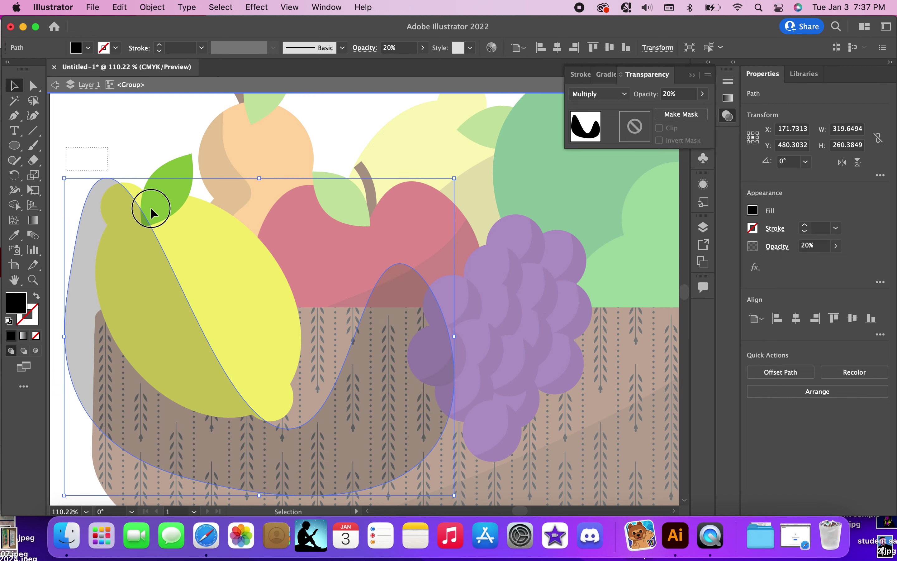
{"action": "left_click", "coordinate": [271, 321], "text": "shift"}
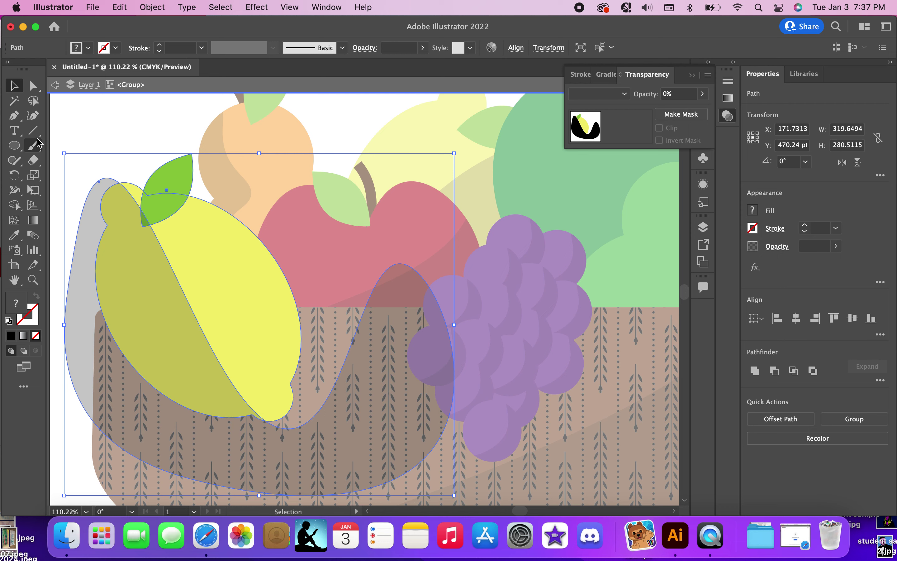
{"action": "left_click", "coordinate": [14, 205]}
{"action": "left_click", "coordinate": [121, 338]}
{"action": "left_click", "coordinate": [121, 367], "text": "alt"}
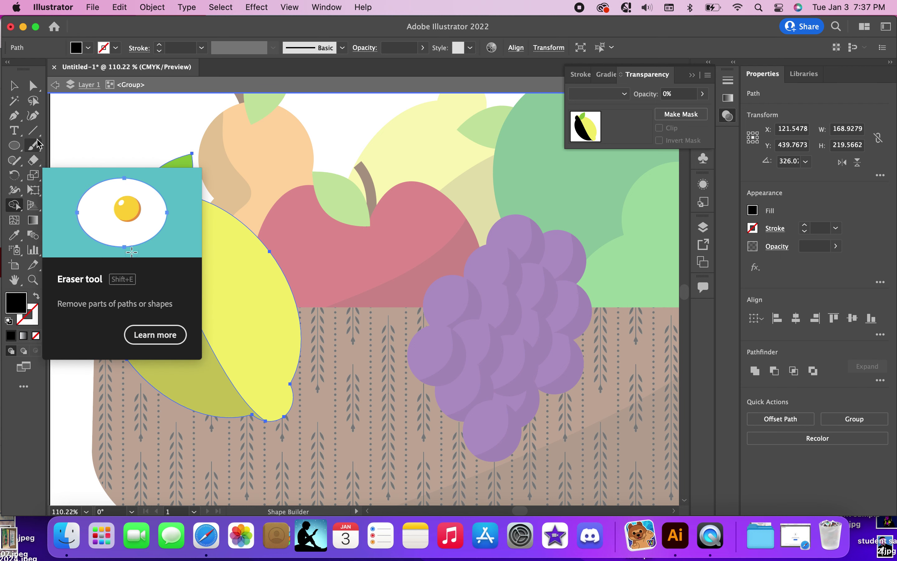
Step: Reshape the inner edge of the lemon's shadow with the Curvature tool into a narrow crescent along the fruit's left side, clear of the leaf
{"action": "left_click", "coordinate": [32, 115]}
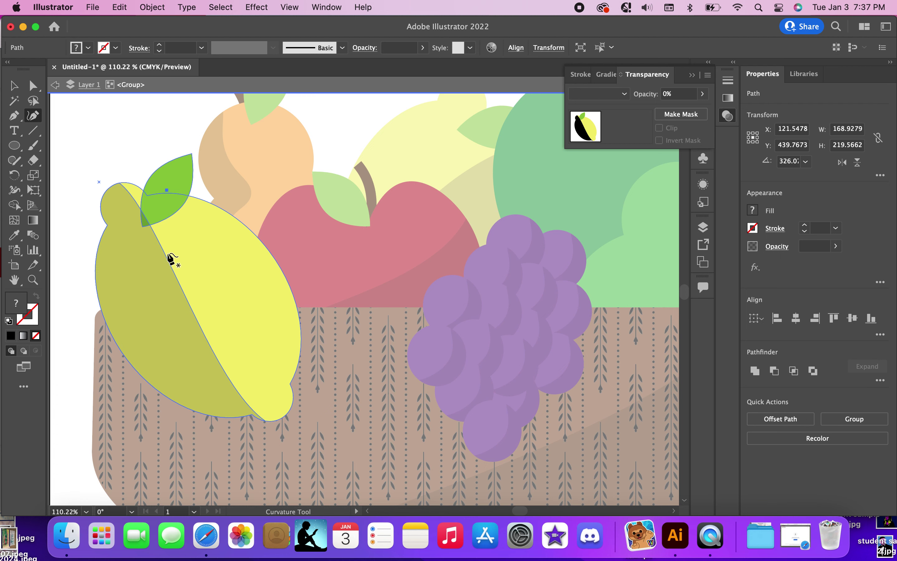
{"action": "left_click", "coordinate": [165, 253]}
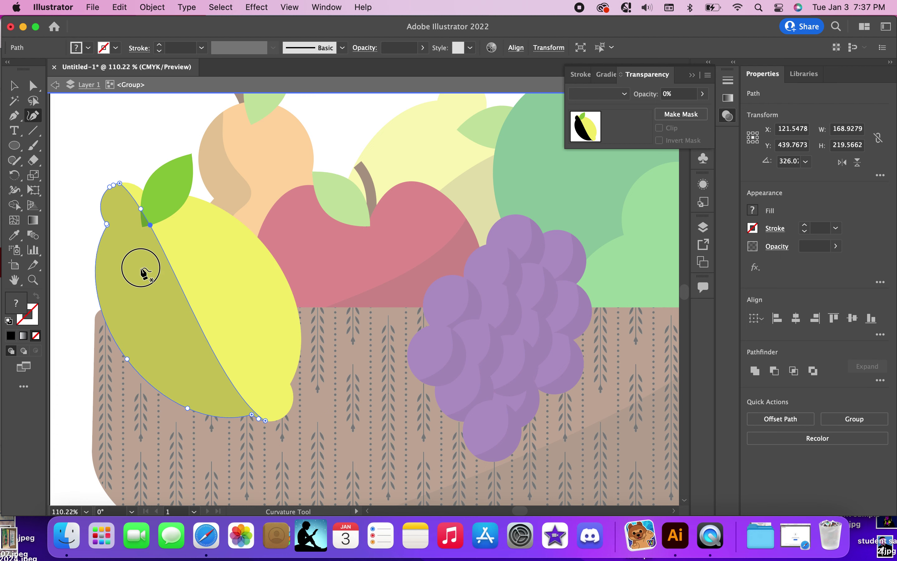
{"action": "scroll", "coordinate": [156, 269], "scroll_direction": "up", "scroll_amount": 5}
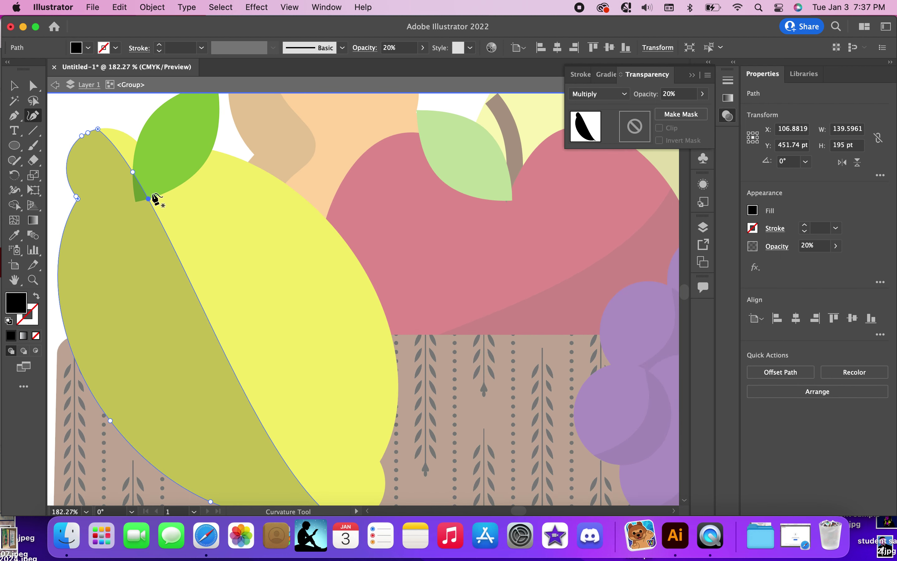
{"action": "left_click_drag", "start_coordinate": [147, 198], "coordinate": [122, 221]}
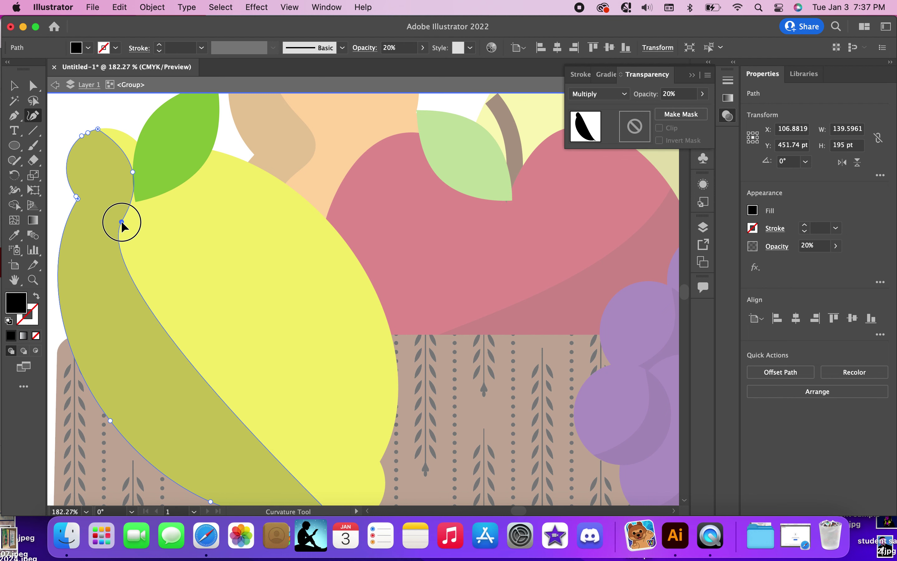
{"action": "left_click_drag", "start_coordinate": [131, 171], "coordinate": [105, 177]}
{"action": "left_click_drag", "start_coordinate": [121, 222], "coordinate": [102, 297]}
{"action": "left_click_drag", "start_coordinate": [104, 177], "coordinate": [91, 173]}
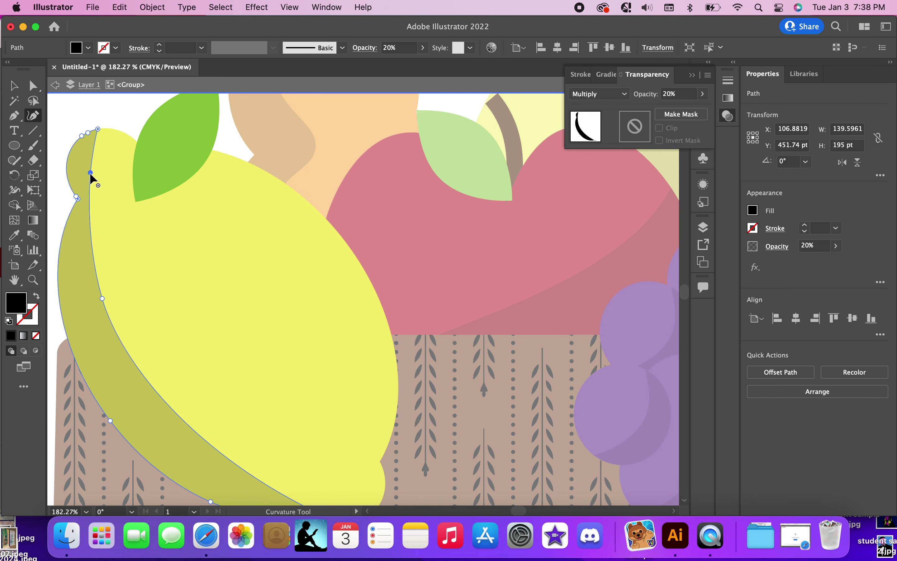
{"action": "key", "text": "super+0"}
{"action": "left_click", "coordinate": [110, 131]}
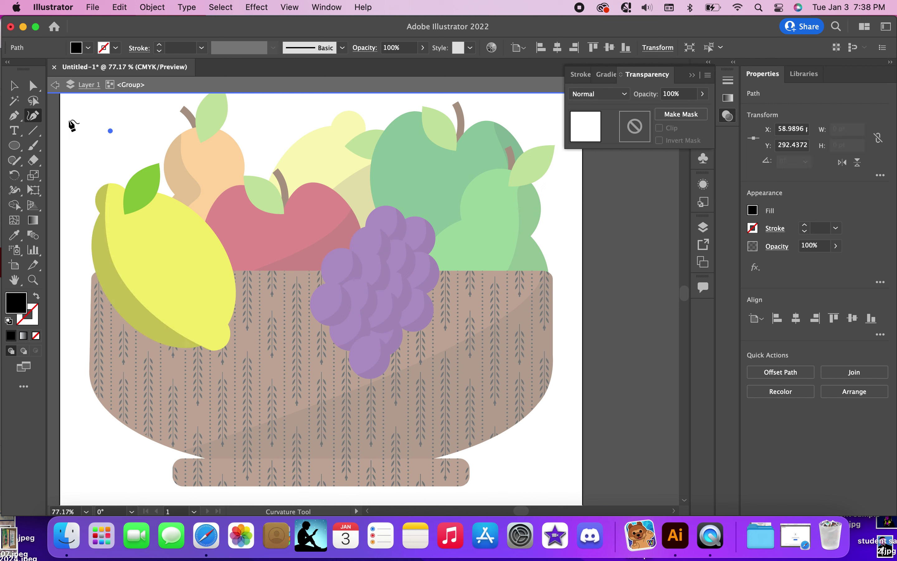
{"action": "left_click", "coordinate": [14, 85]}
{"action": "left_click", "coordinate": [89, 123]}
{"action": "double_click", "coordinate": [121, 107]}
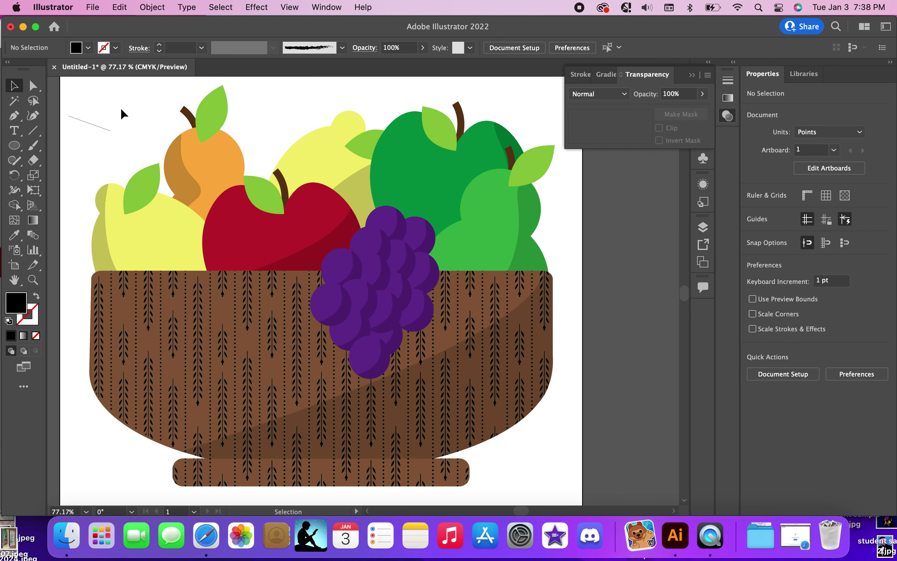
Step: Delete the stray line above the front left lemon from inside its group, keeping the lemon, and leave the group
{"action": "left_click", "coordinate": [107, 128]}
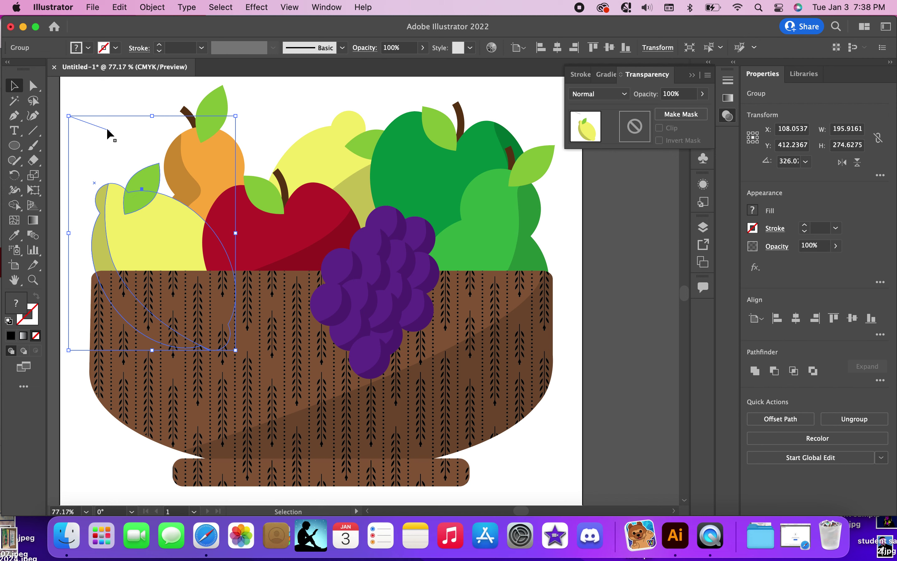
{"action": "key", "text": "Delete"}
{"action": "key", "text": "super+z"}
{"action": "double_click", "coordinate": [107, 130]}
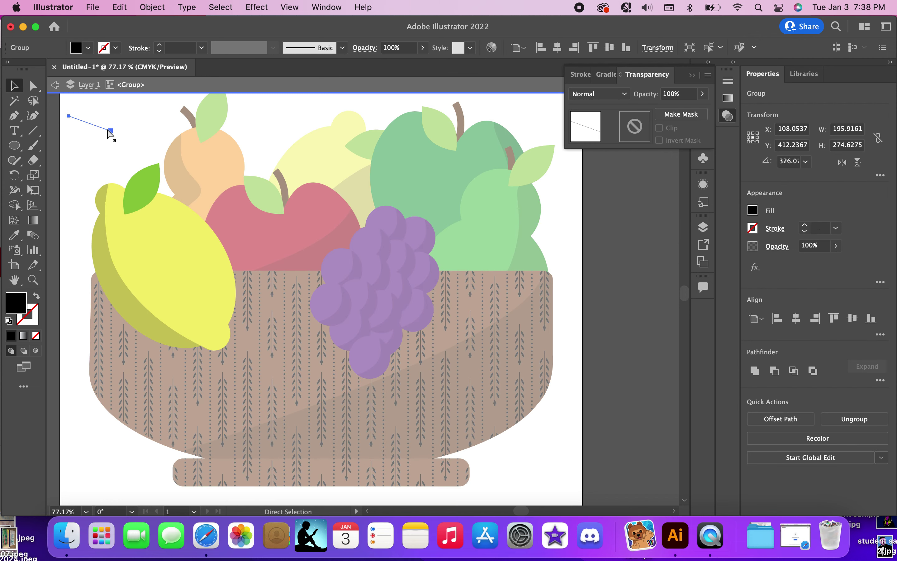
{"action": "key", "text": "Delete"}
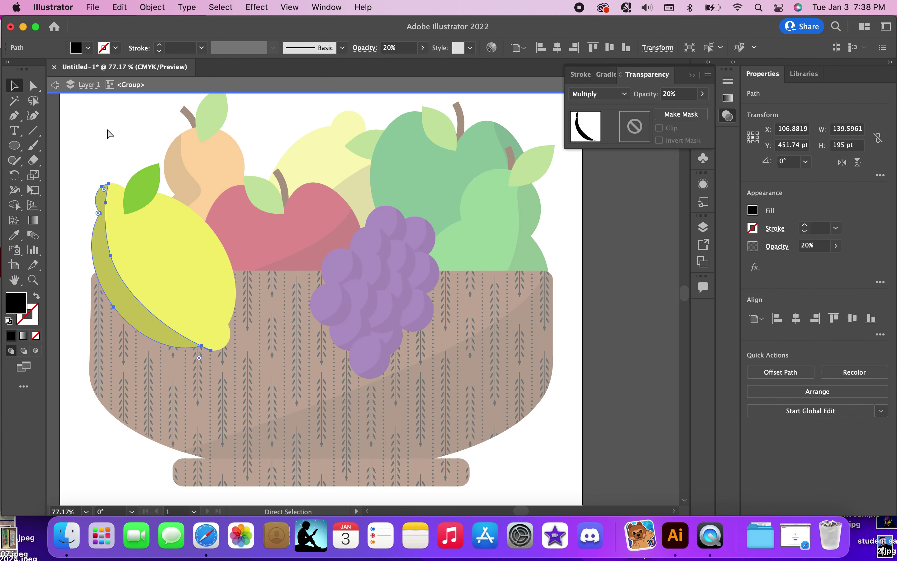
{"action": "key", "text": "v"}
{"action": "double_click", "coordinate": [85, 136]}
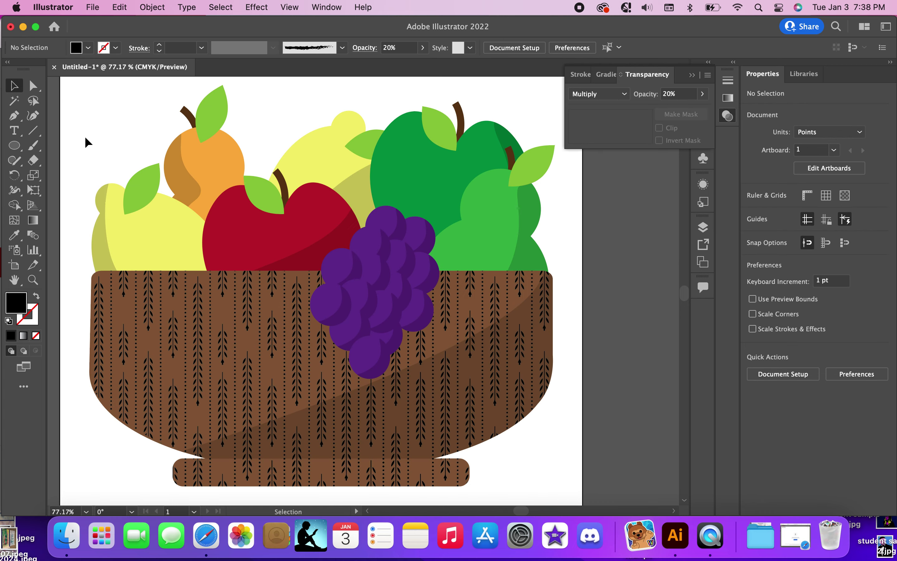
Step: Draw a rectangle about 687 by 840 pt that overlaps every edge of the artboard and fill it with light gray
{"action": "scroll", "coordinate": [172, 170], "scroll_direction": "up", "scroll_amount": 8}
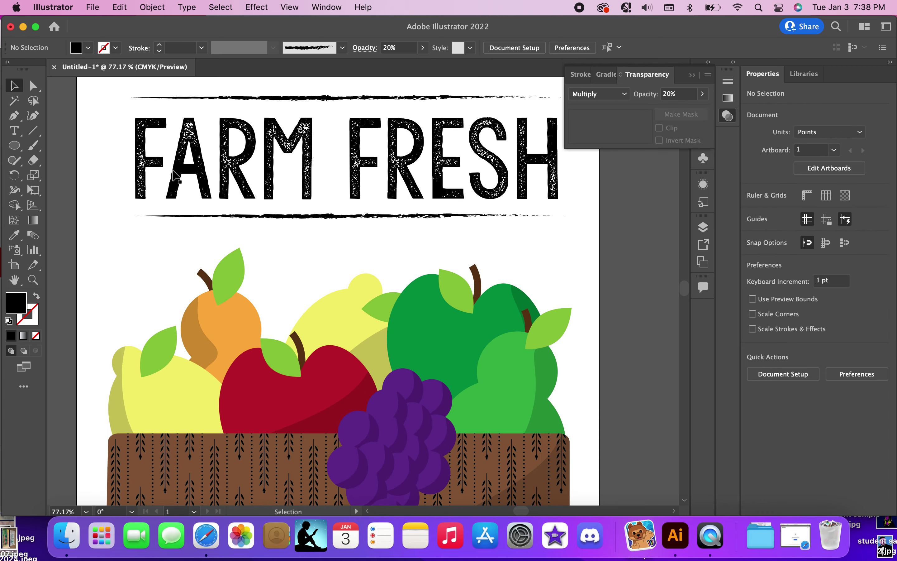
{"action": "scroll", "coordinate": [175, 175], "scroll_direction": "down", "scroll_amount": 5}
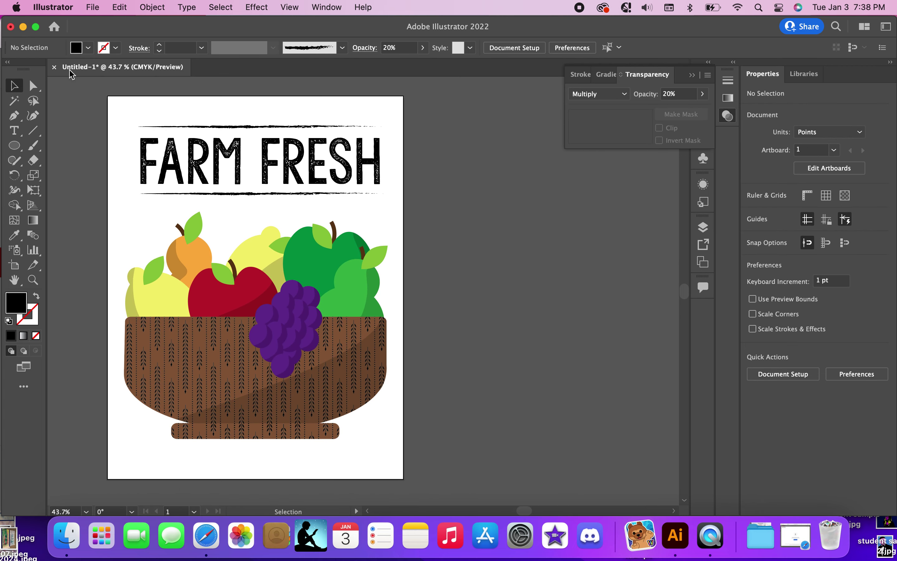
{"action": "left_click_drag", "start_coordinate": [15, 154], "coordinate": [52, 144]}
{"action": "left_click_drag", "start_coordinate": [93, 89], "coordinate": [425, 495]}
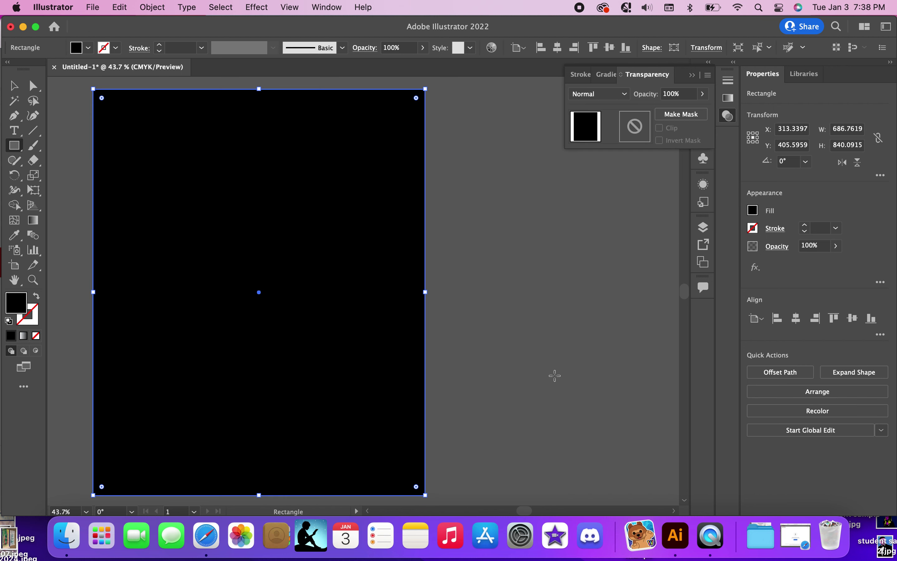
{"action": "left_click", "coordinate": [754, 211]}
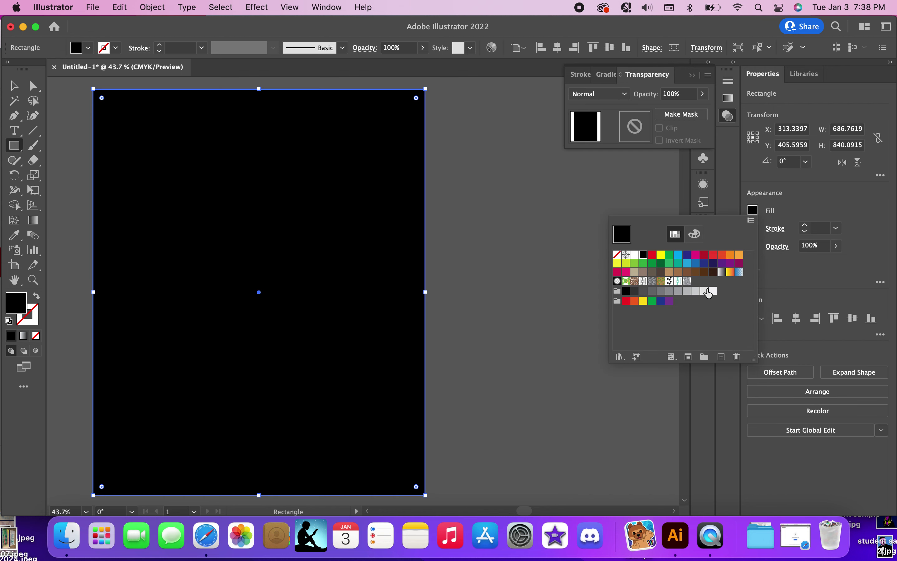
{"action": "left_click", "coordinate": [687, 290]}
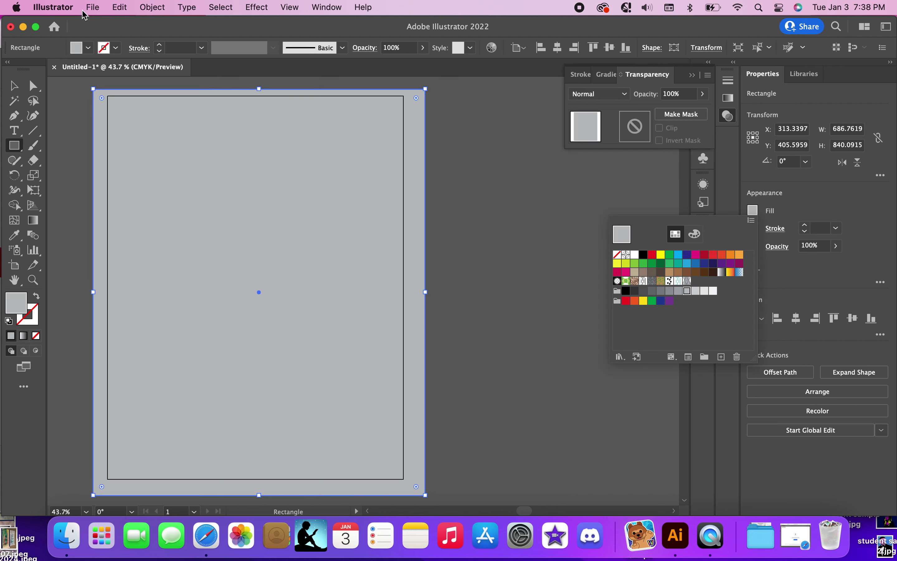
{"action": "left_click", "coordinate": [122, 7]}
{"action": "mouse_move", "coordinate": [157, 10]}
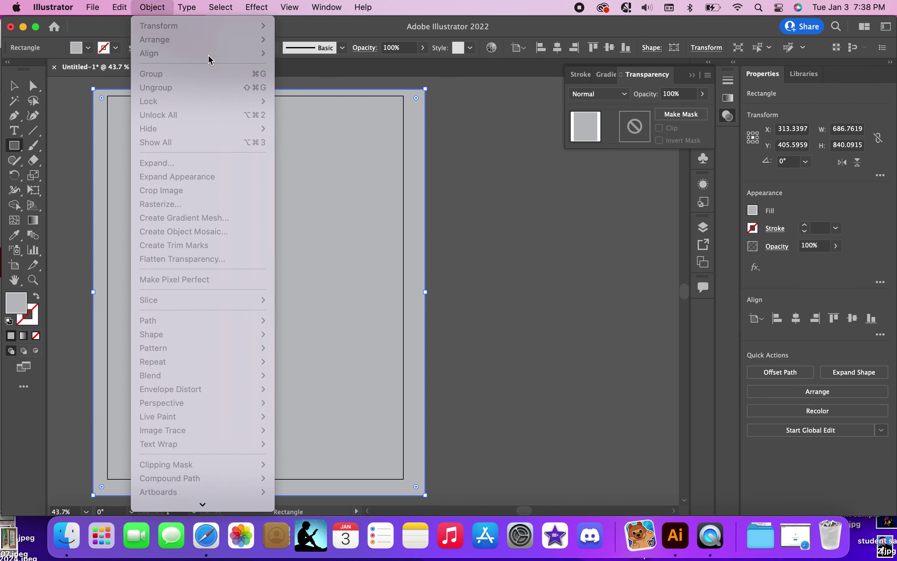
{"action": "left_click", "coordinate": [412, 169]}
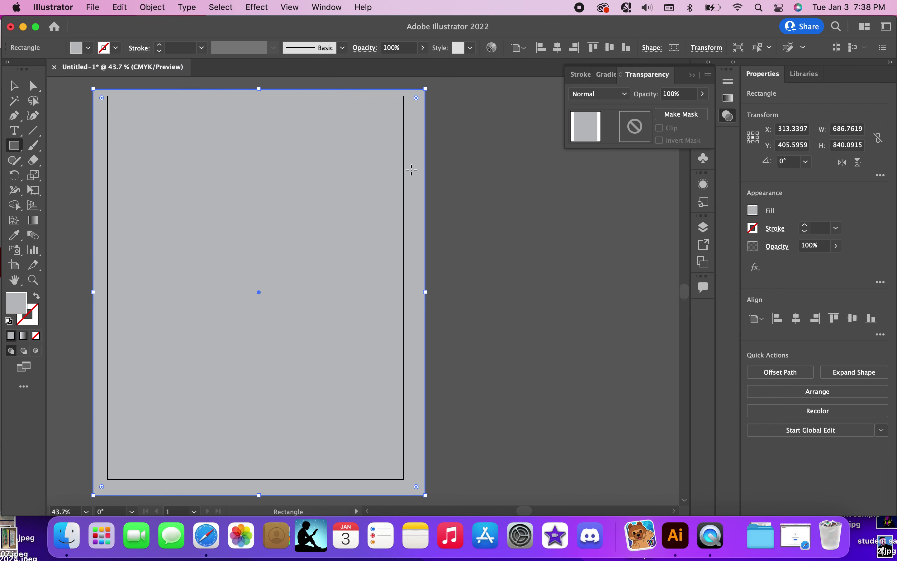
{"action": "left_click", "coordinate": [412, 170]}
{"action": "left_click", "coordinate": [421, 292]}
Step: Send the gray rectangle to the back, behind the title and fruit bowl, and deselect it
{"action": "left_click", "coordinate": [16, 89]}
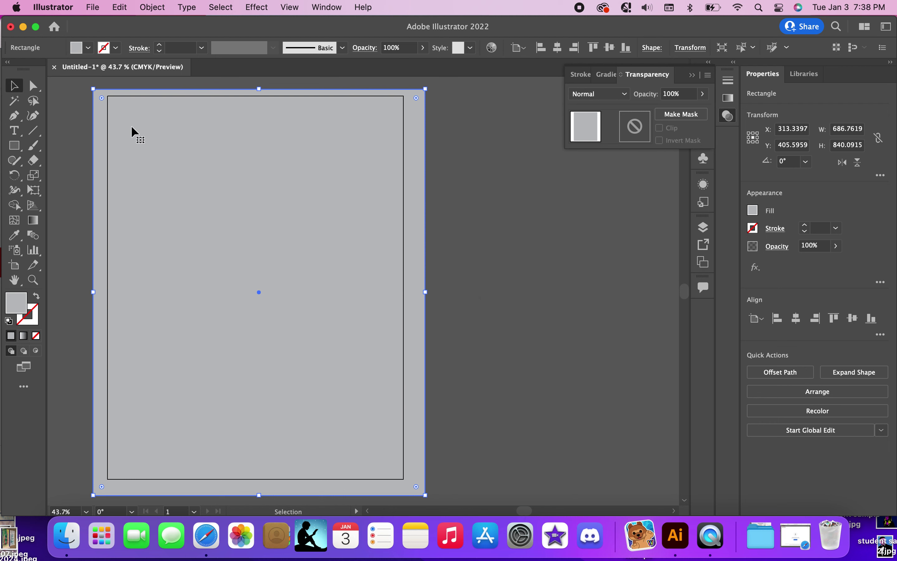
{"action": "left_click", "coordinate": [183, 9]}
{"action": "mouse_move", "coordinate": [151, 12]}
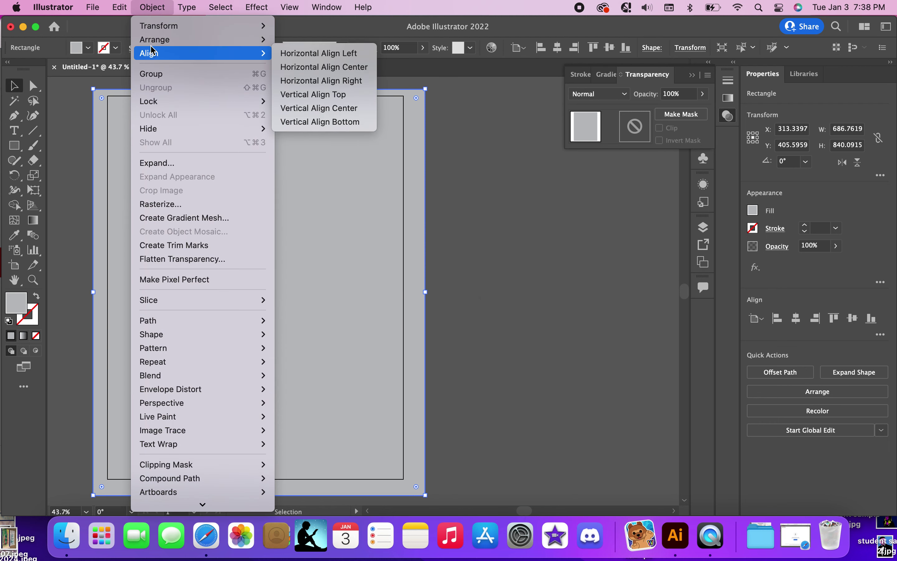
{"action": "mouse_move", "coordinate": [156, 40]}
{"action": "left_click", "coordinate": [297, 81]}
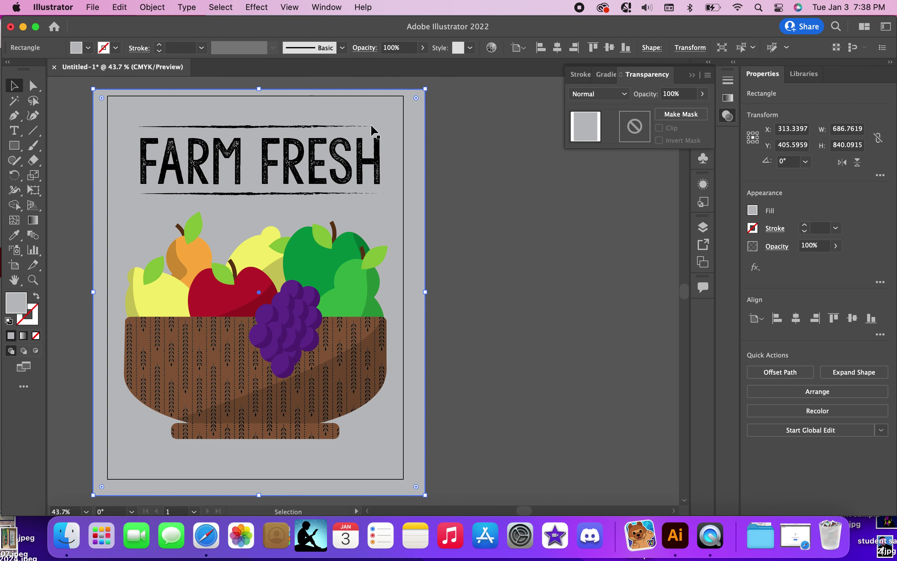
{"action": "left_click", "coordinate": [485, 214]}
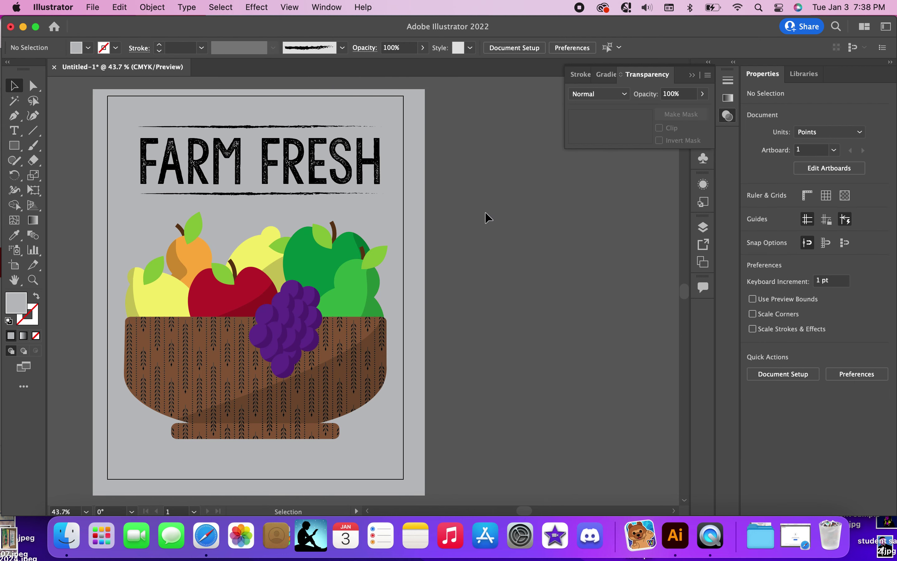